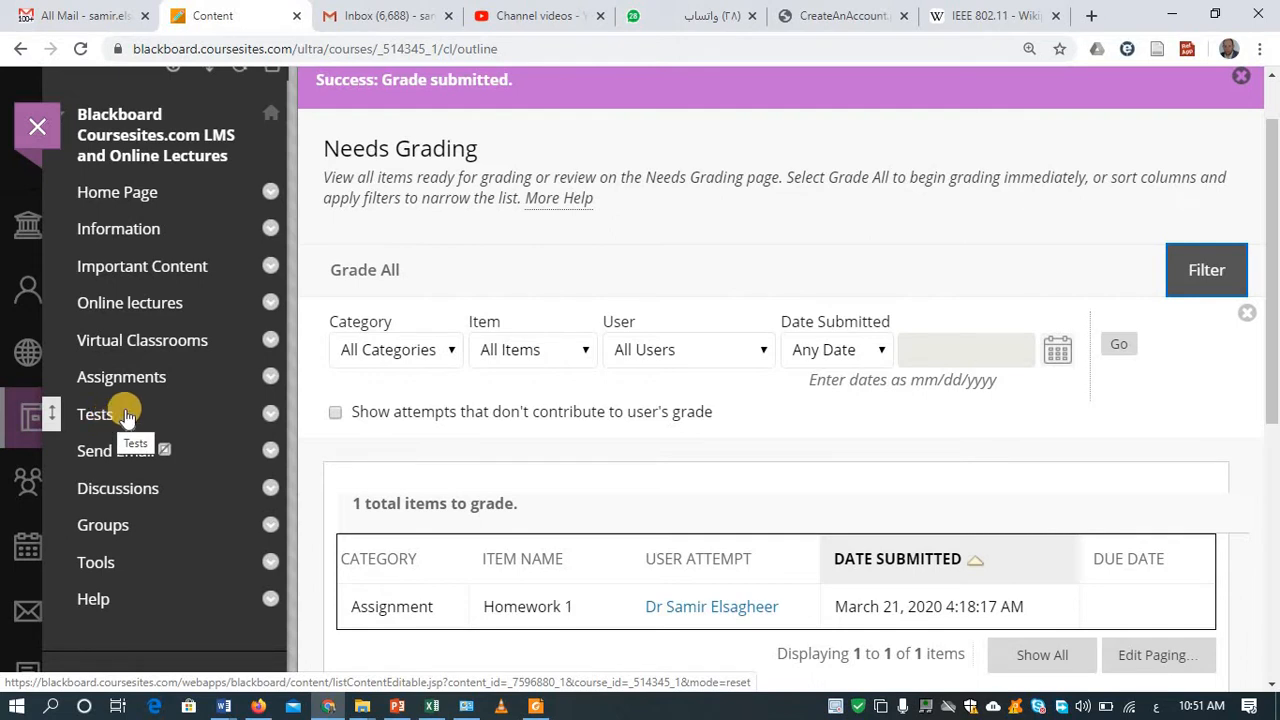
Step: From the course menu's add options, start adding a new content area
{"action": "left_click", "coordinate": [1276, 256]}
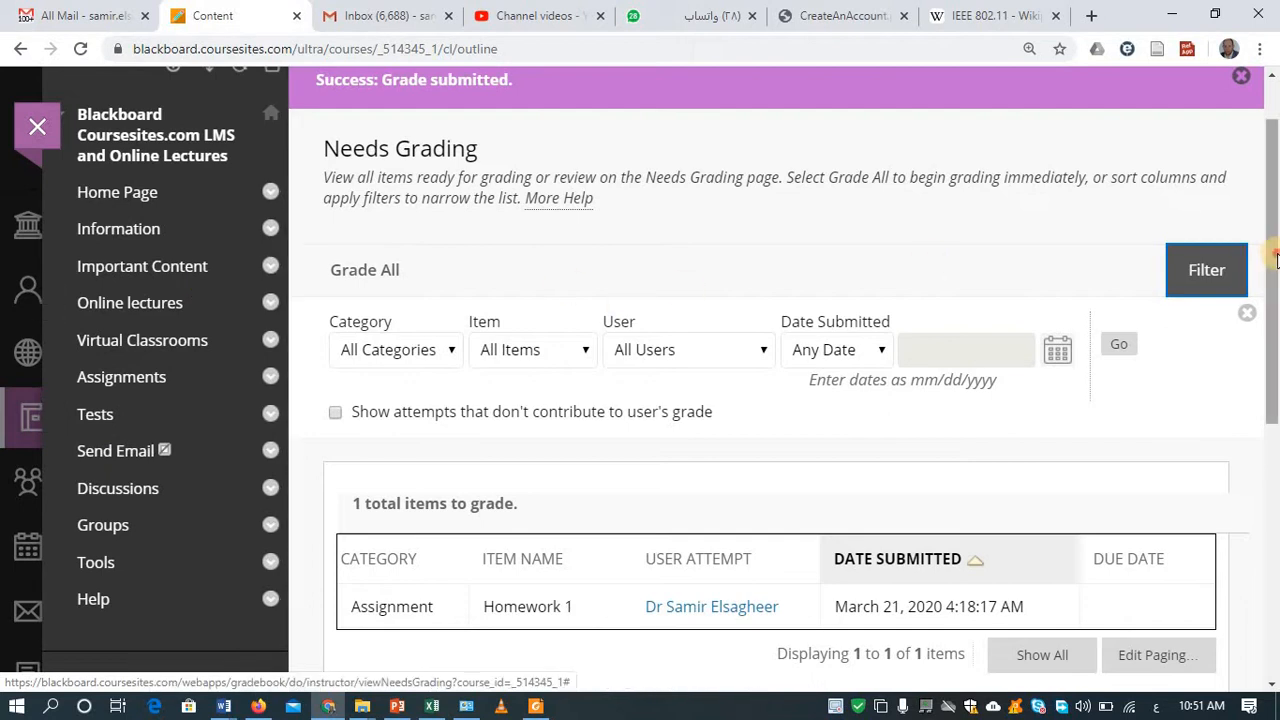
{"action": "left_click", "coordinate": [1275, 252]}
{"action": "left_click", "coordinate": [1275, 250]}
{"action": "left_click_drag", "start_coordinate": [1275, 250], "coordinate": [1275, 215]}
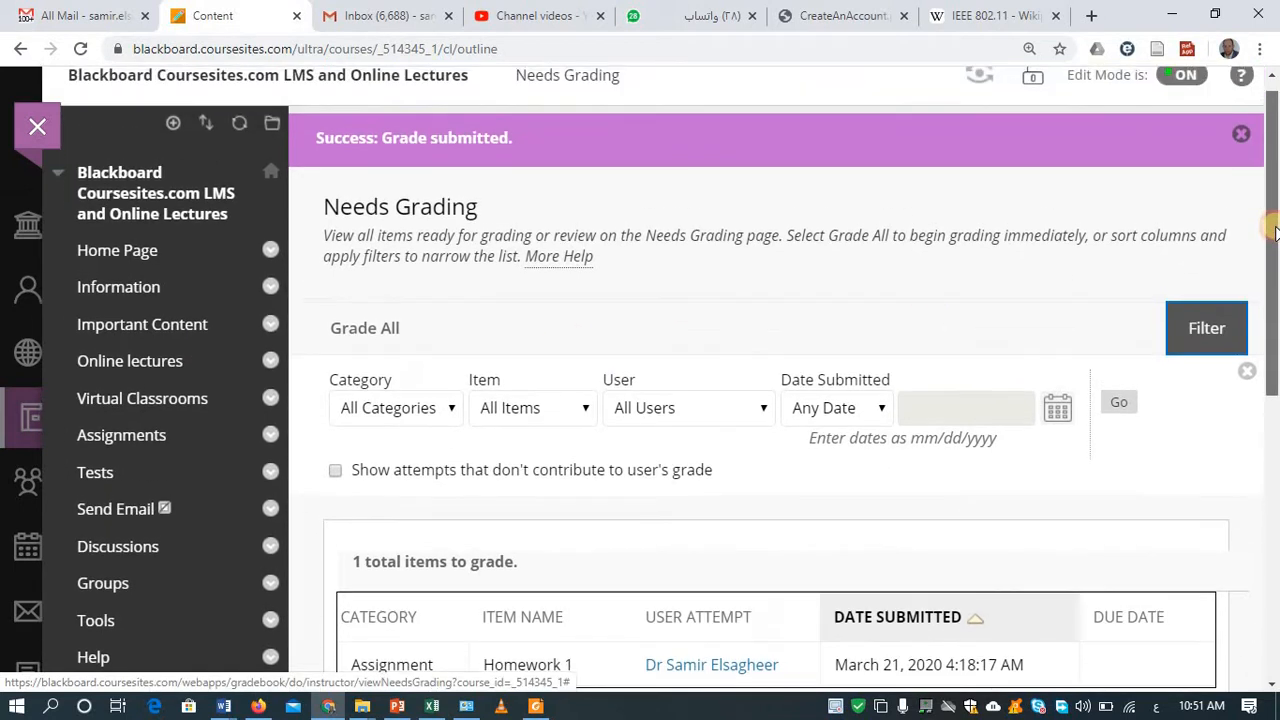
{"action": "left_click", "coordinate": [173, 123]}
{"action": "left_click", "coordinate": [180, 161]}
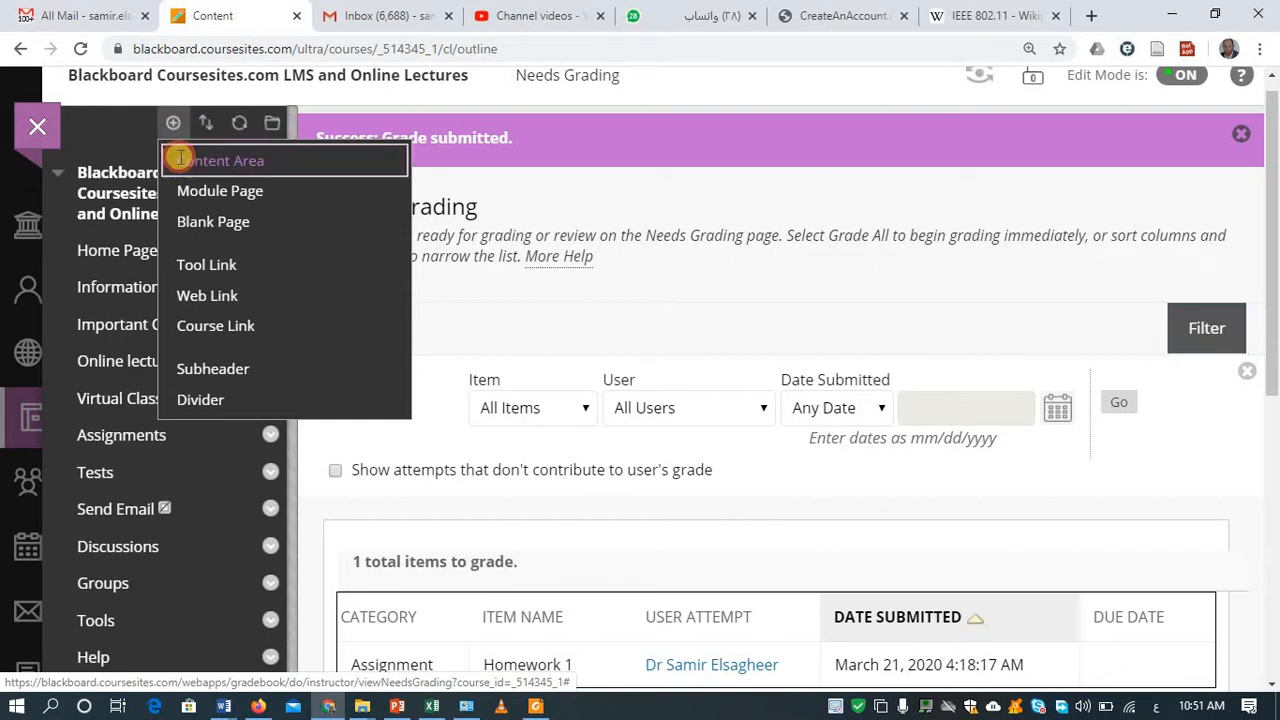
Step: Name a content area 'Exams and Tests' and make it available, then cancel it and go to Tests
{"action": "type", "text": "×"}
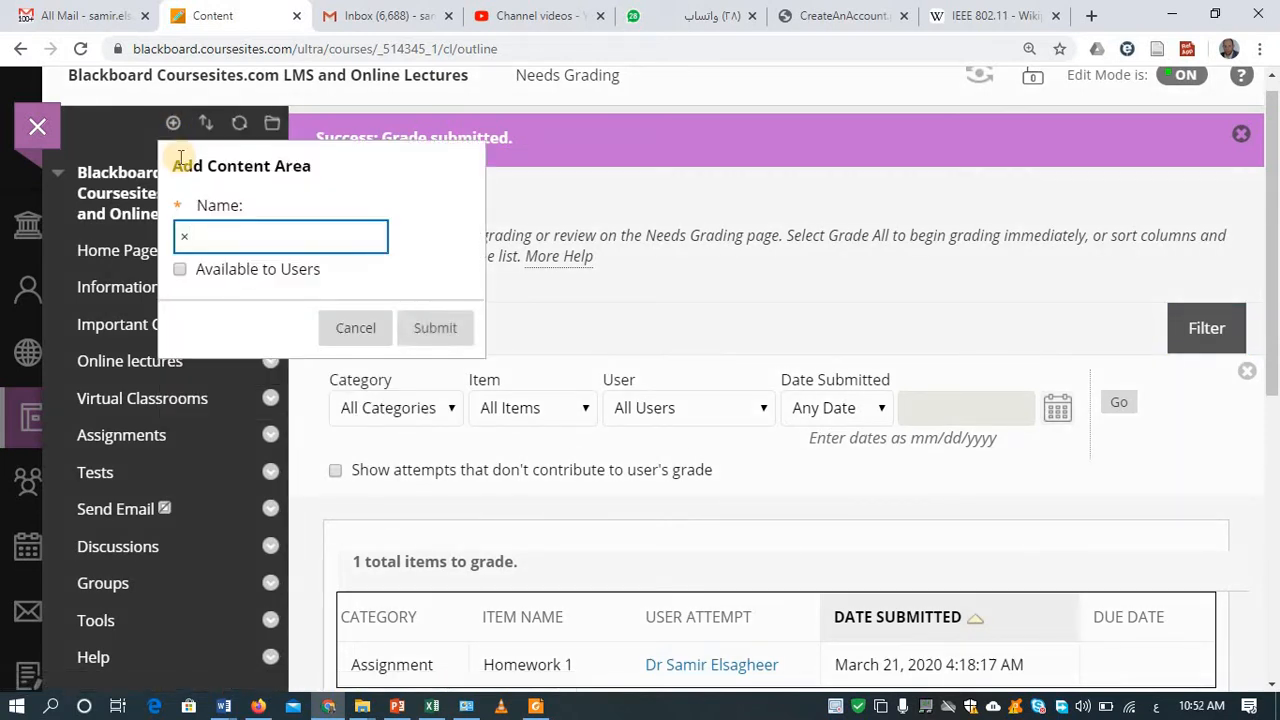
{"action": "key", "text": "BackSpace"}
{"action": "type", "text": "ُءشةس"}
{"action": "key", "text": "BackSpace"}
{"action": "key", "text": "BackSpace"}
{"action": "key", "text": "BackSpace"}
{"action": "key", "text": "BackSpace"}
{"action": "key", "text": "BackSpace"}
{"action": "key", "text": "alt+shift"}
{"action": "type", "text": "E"}
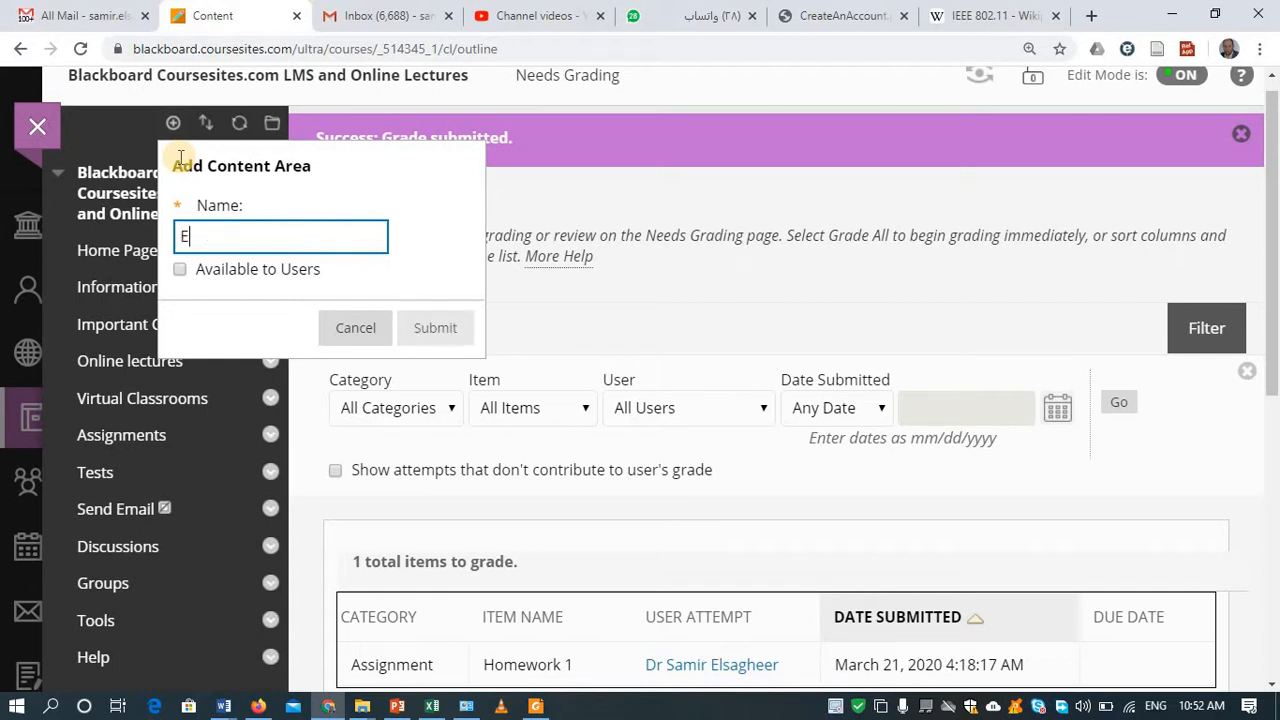
{"action": "type", "text": "xams "}
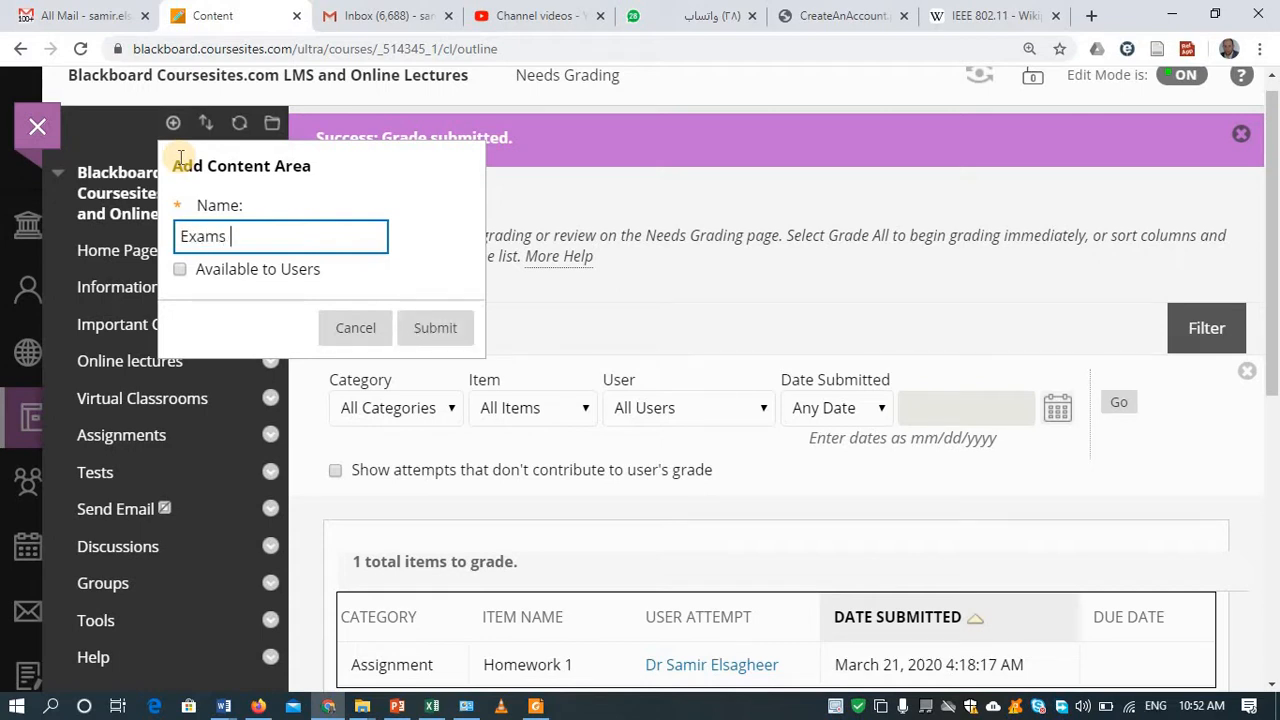
{"action": "type", "text": "and Tests"}
{"action": "left_click", "coordinate": [195, 270]}
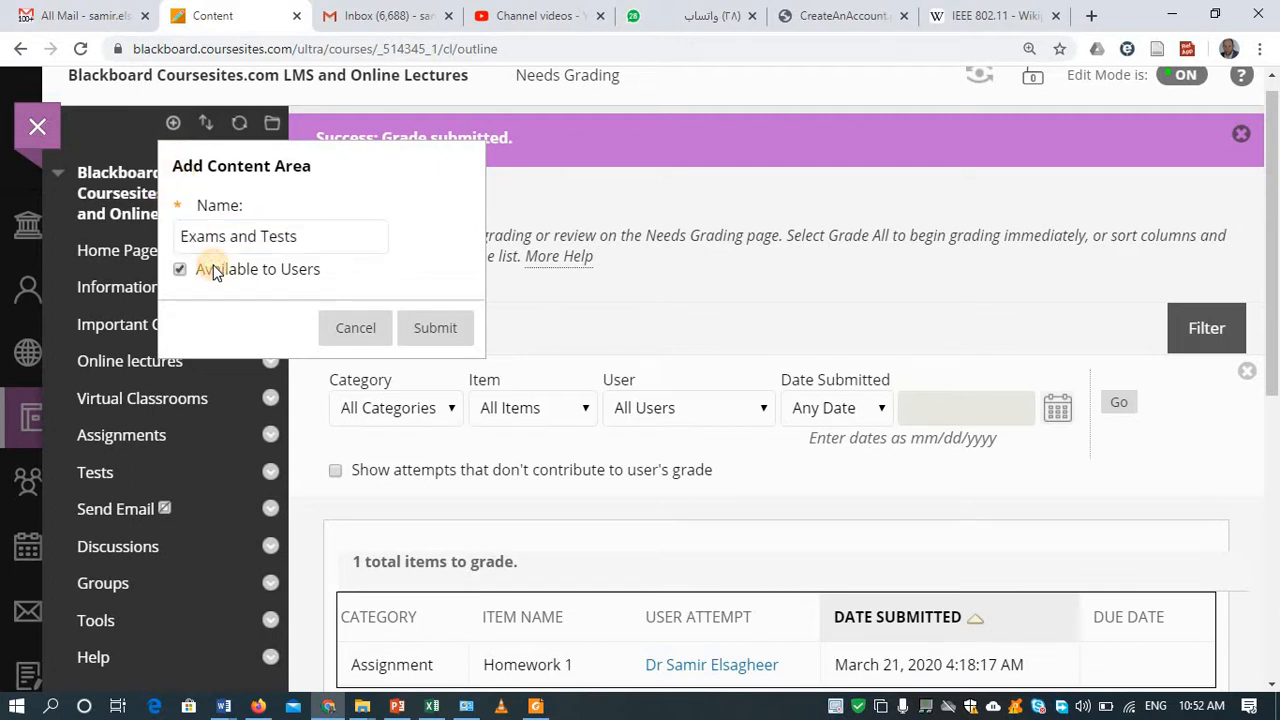
{"action": "left_click", "coordinate": [355, 330]}
{"action": "left_click", "coordinate": [113, 475]}
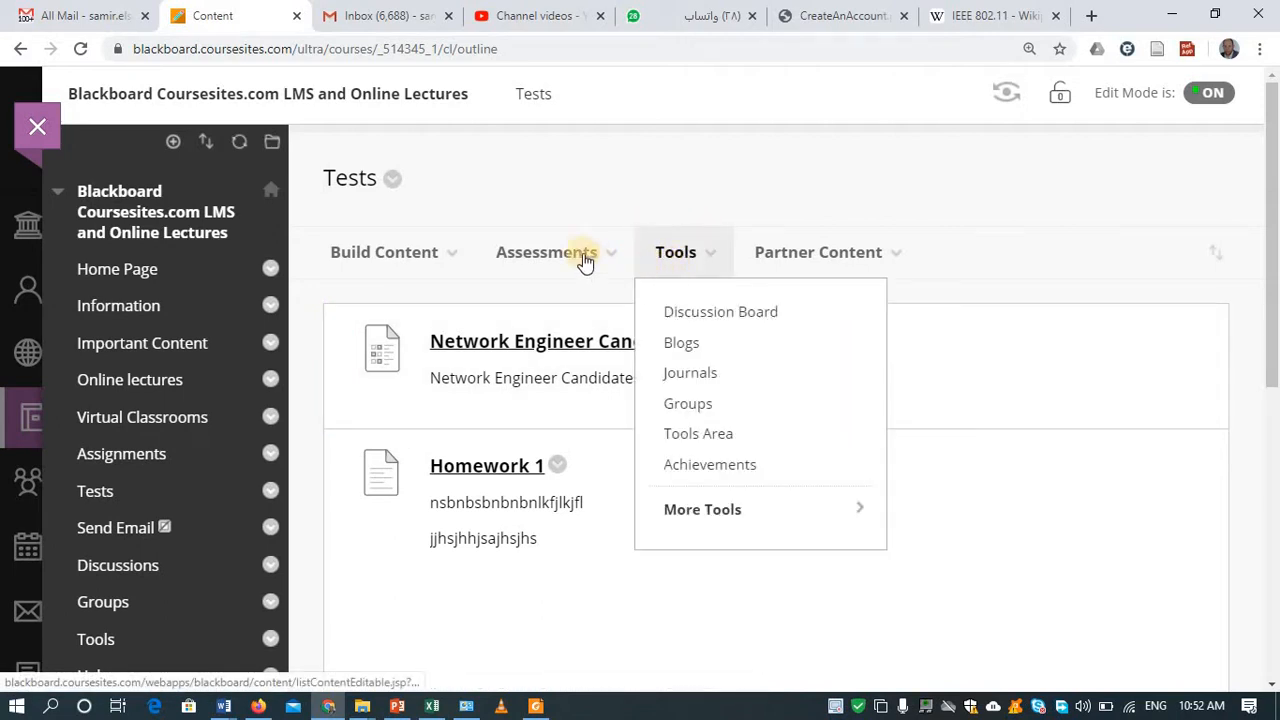
Step: Choose Test from the Assessments menu on the Tests page
{"action": "mouse_move", "coordinate": [570, 263]}
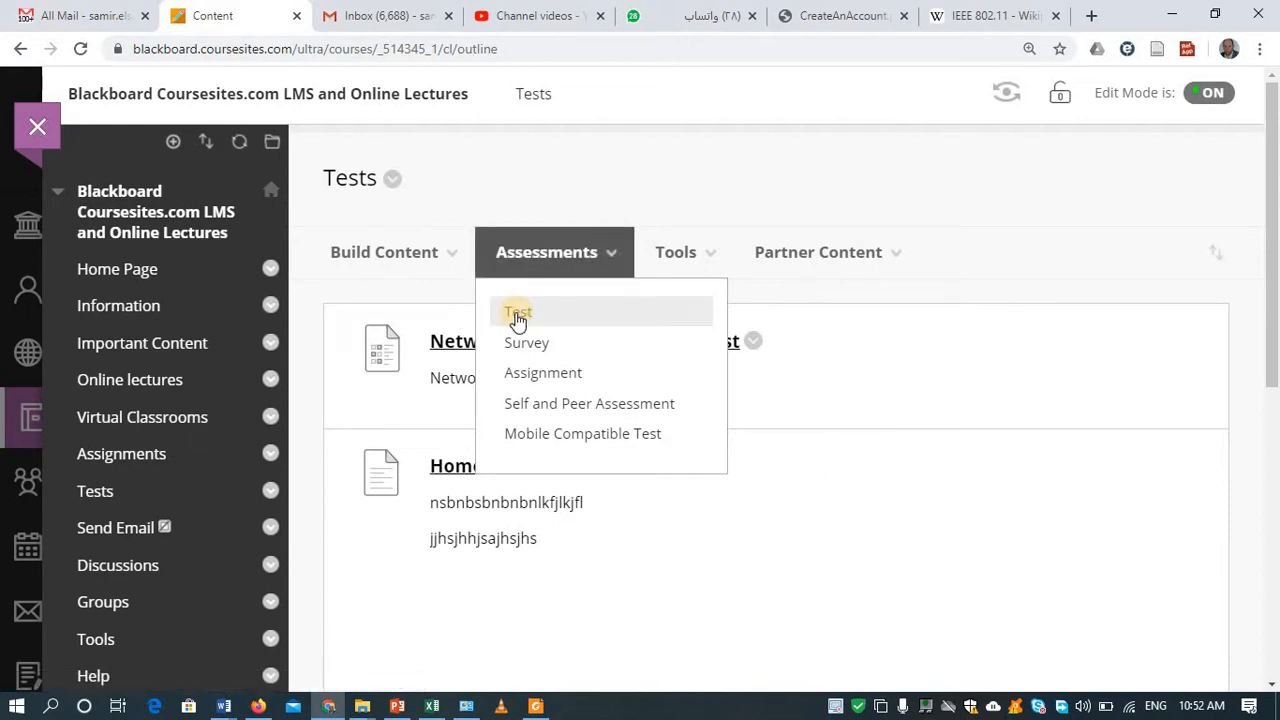
{"action": "mouse_move", "coordinate": [529, 251]}
{"action": "left_click", "coordinate": [527, 320]}
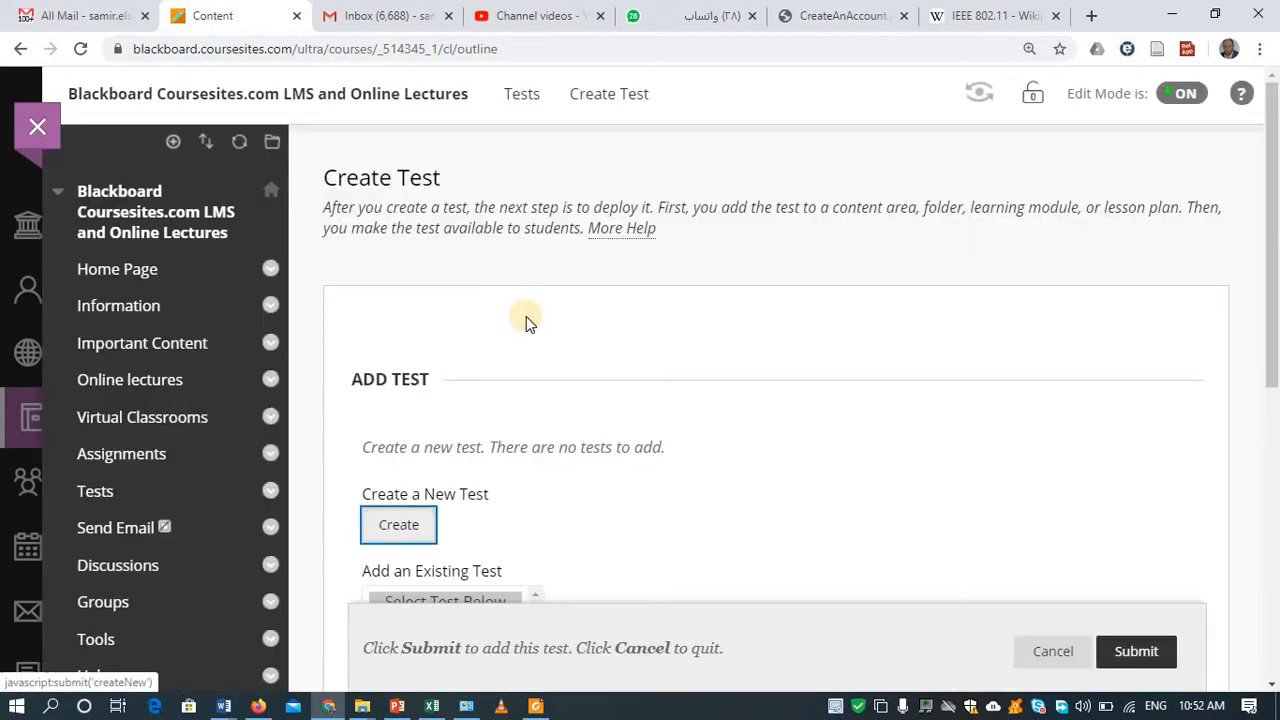
Step: Start a brand-new test named 'Quiz #1 on chapter 2'
{"action": "left_click", "coordinate": [418, 538]}
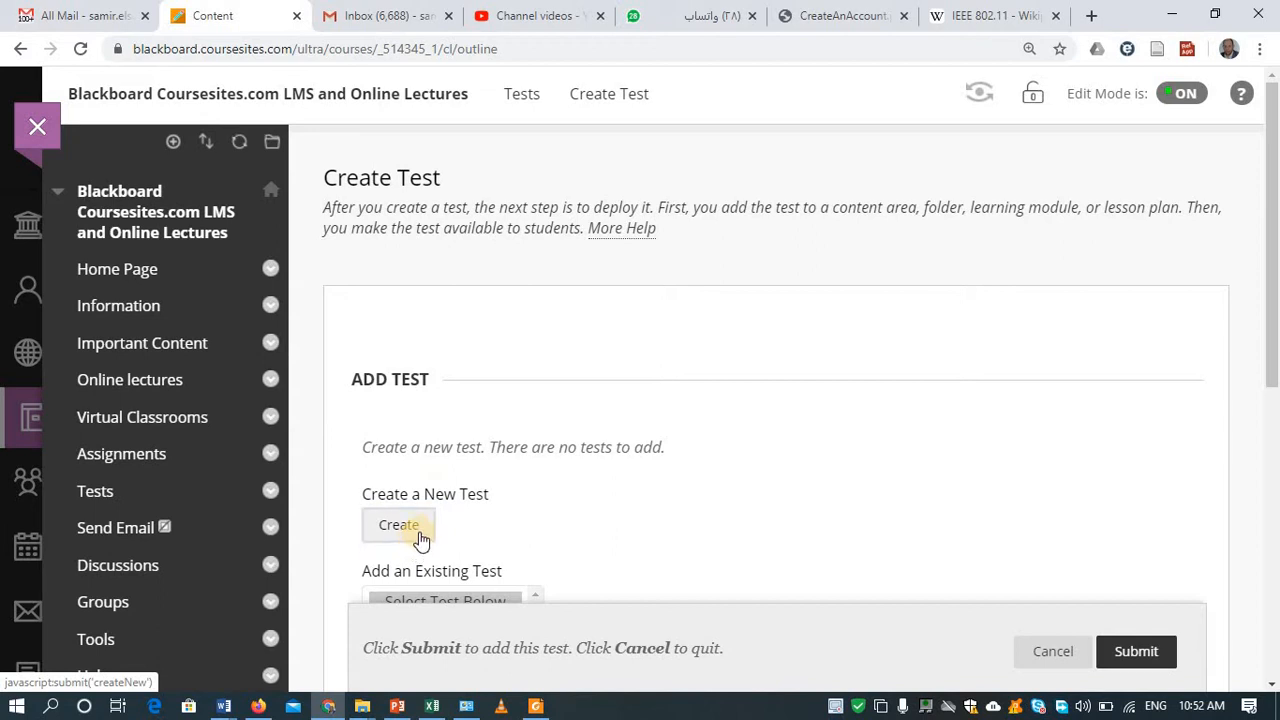
{"action": "left_click", "coordinate": [418, 536]}
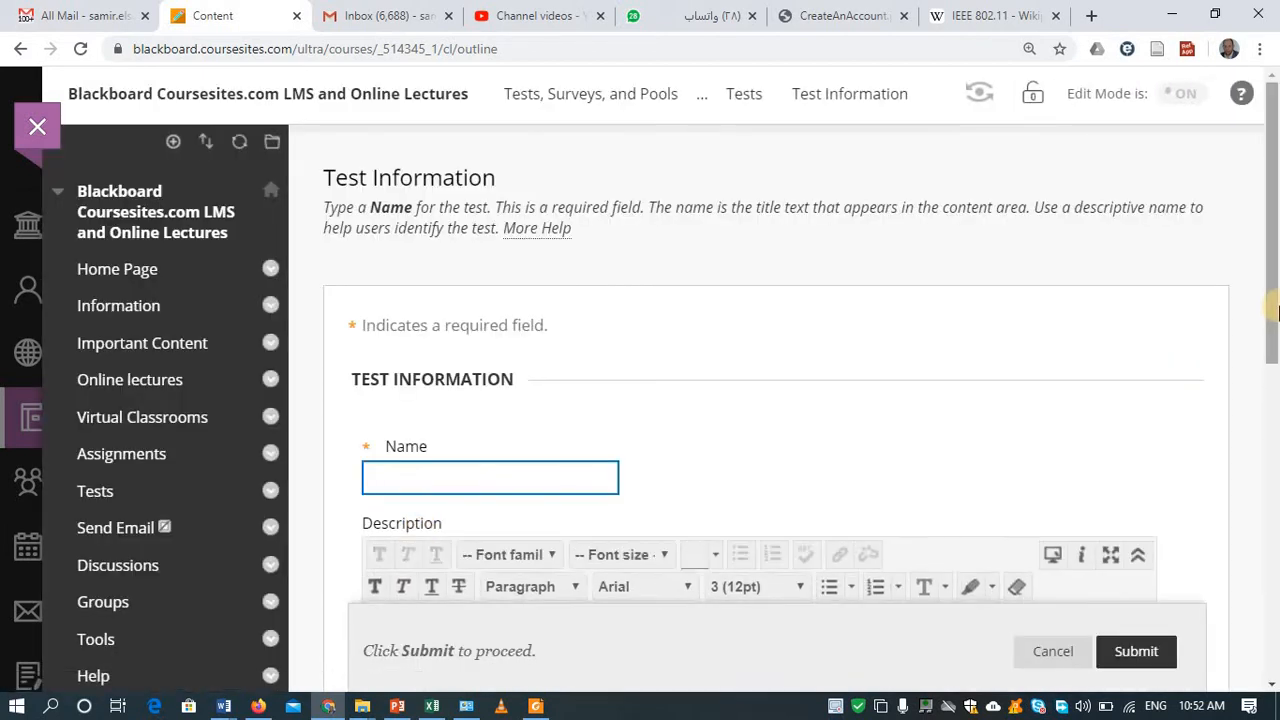
{"action": "left_click_drag", "start_coordinate": [1274, 312], "coordinate": [1274, 468]}
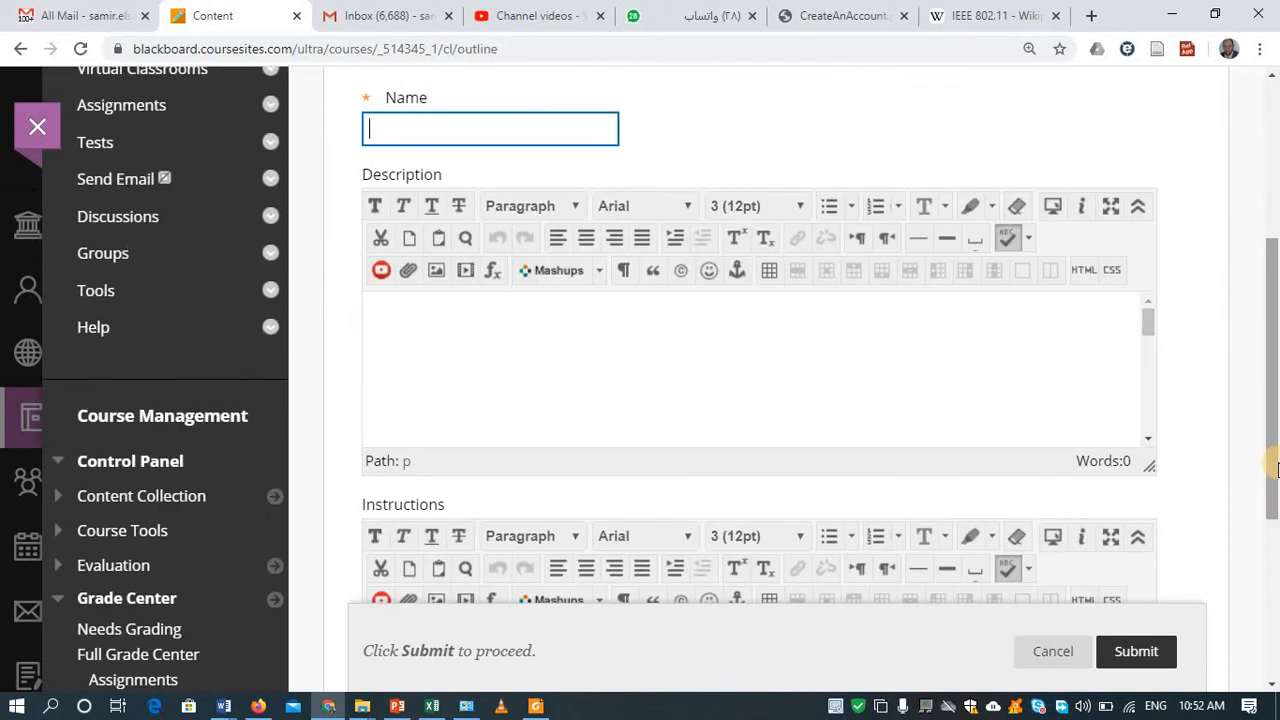
{"action": "type", "text": "Quiz #1 on chapt"}
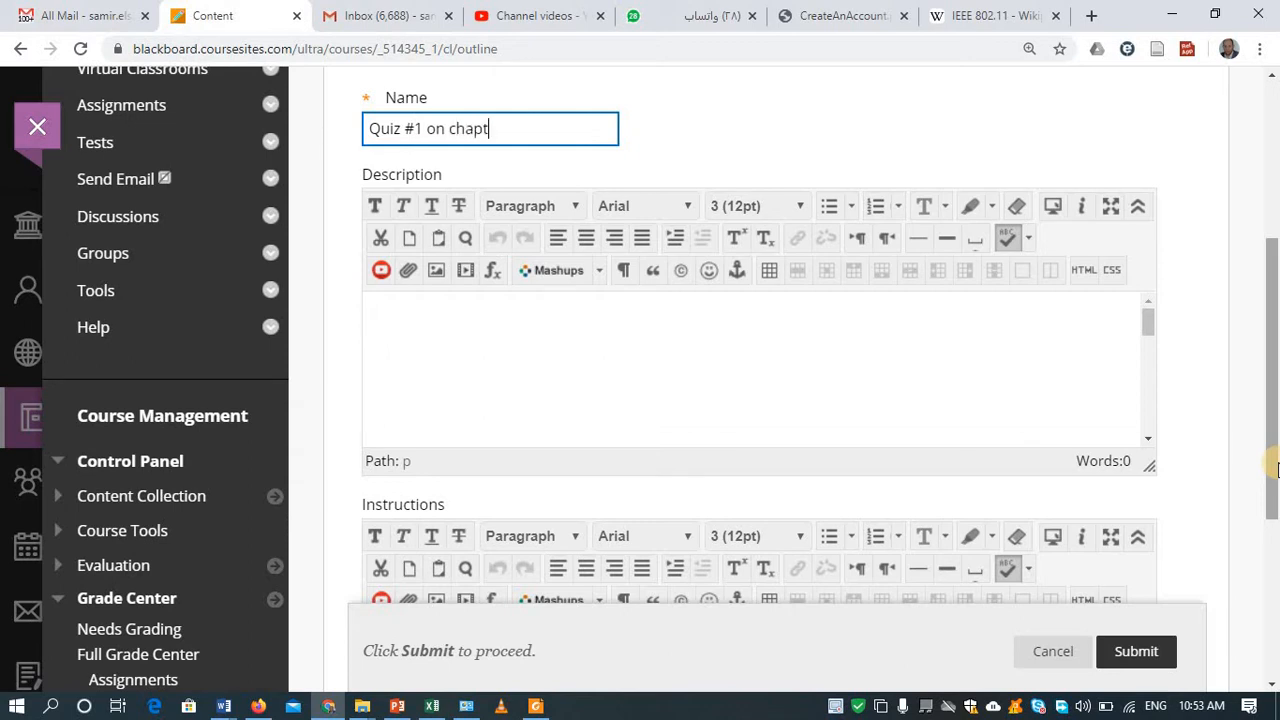
{"action": "type", "text": "er 2"}
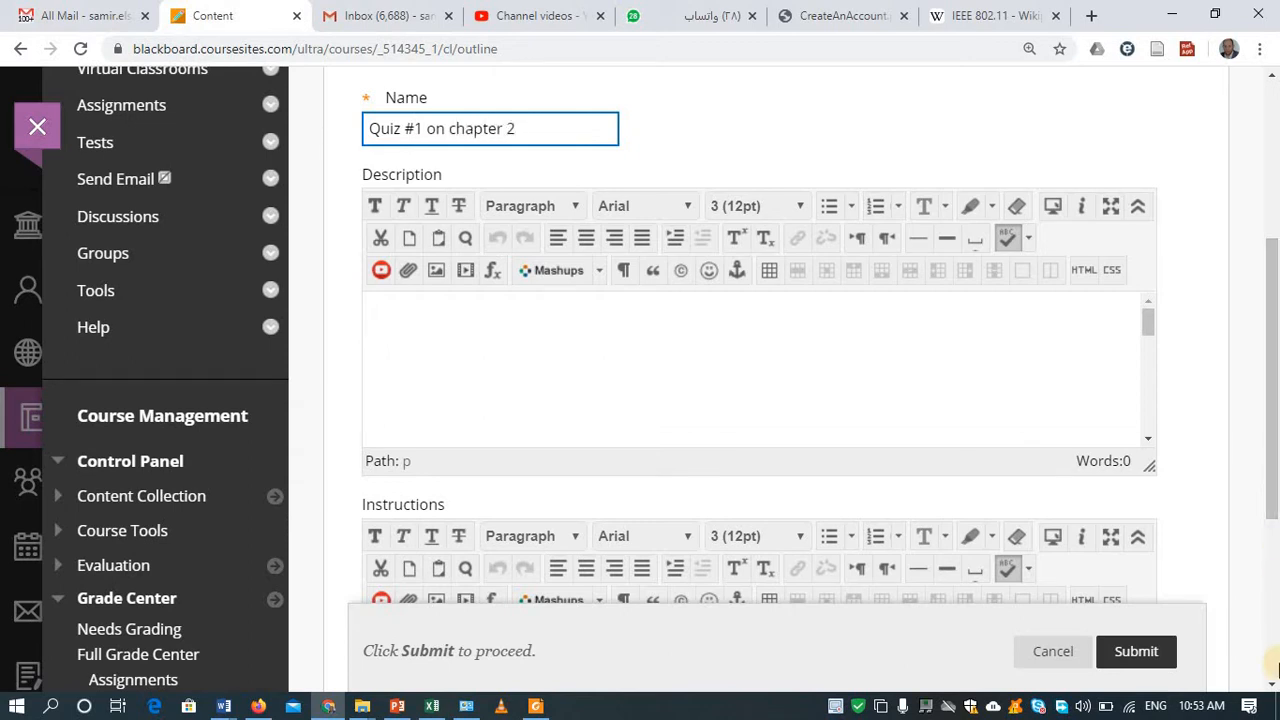
Step: Give the test the description 'This is a quiz, please .....'
{"action": "left_click", "coordinate": [684, 366]}
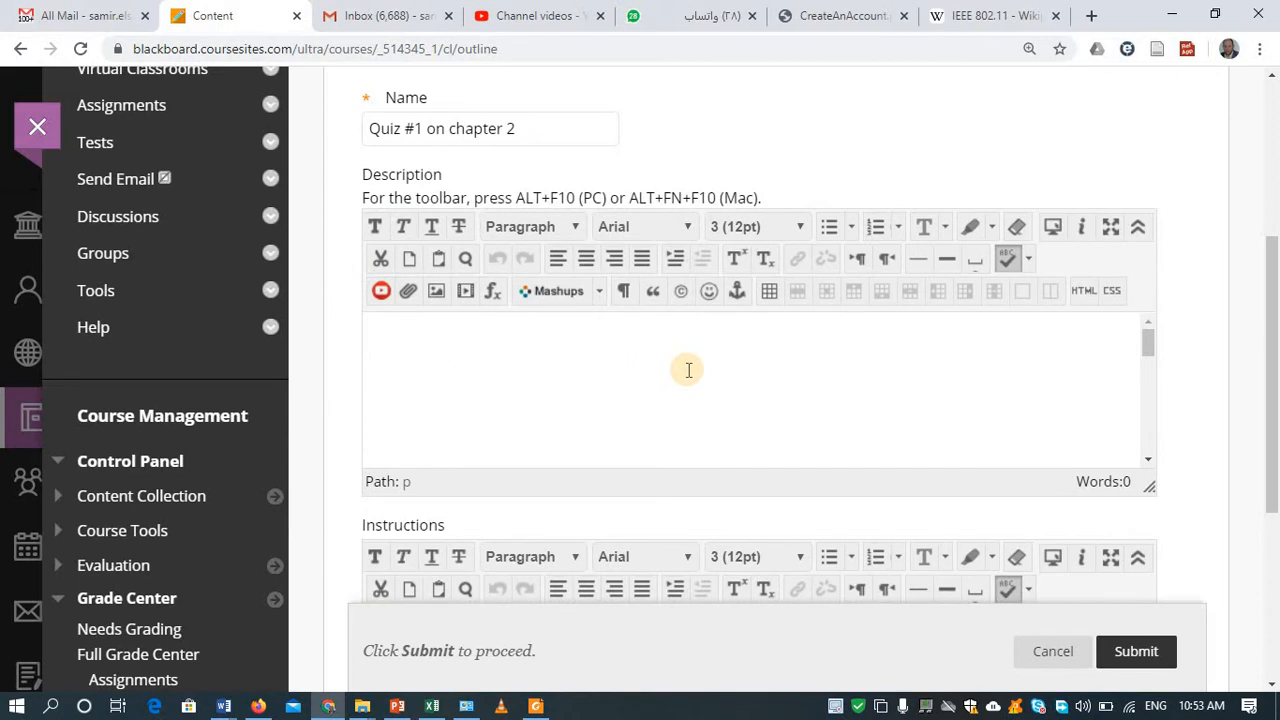
{"action": "type", "text": "This is a quiz"}
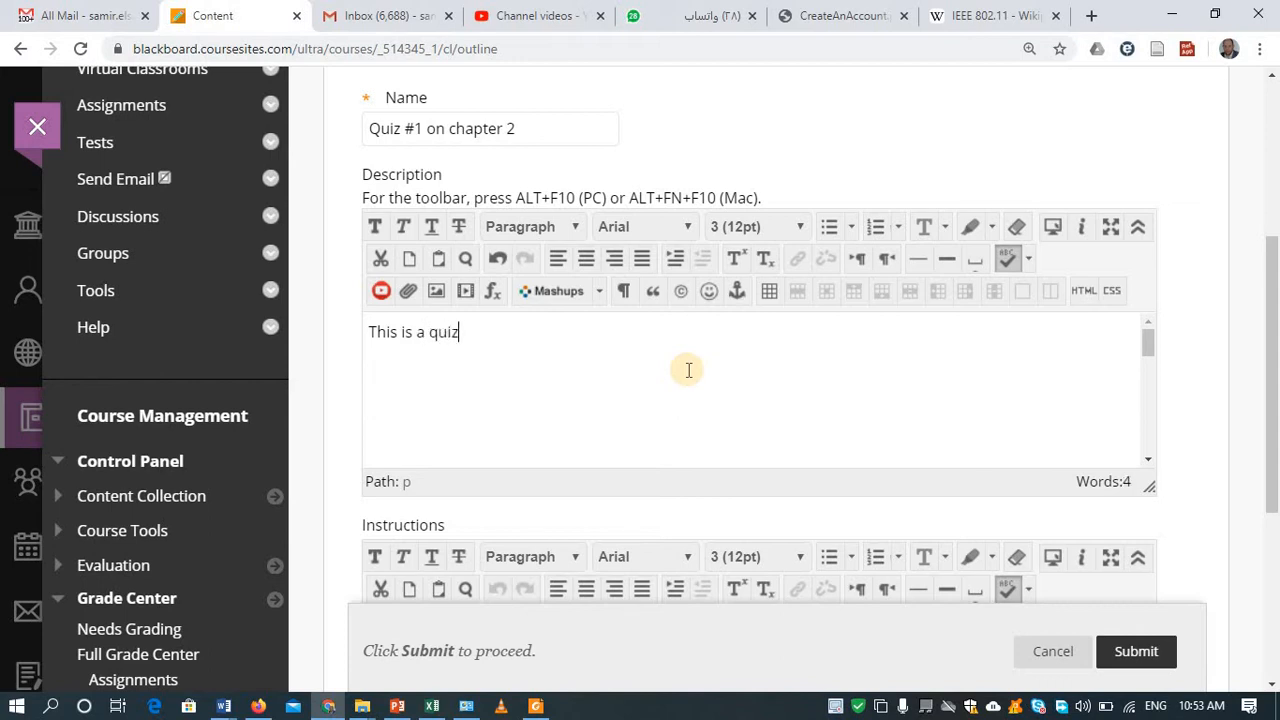
{"action": "type", "text": ", please ....."}
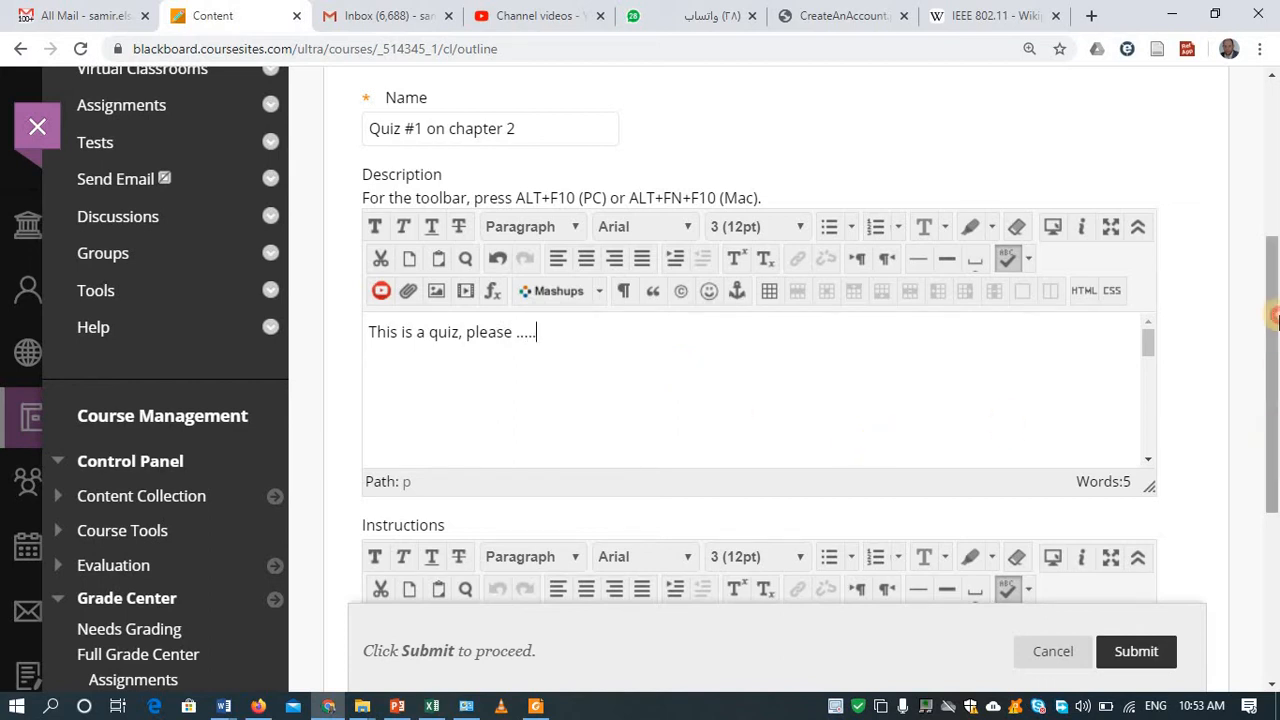
{"action": "left_click_drag", "start_coordinate": [1275, 318], "coordinate": [1246, 428]}
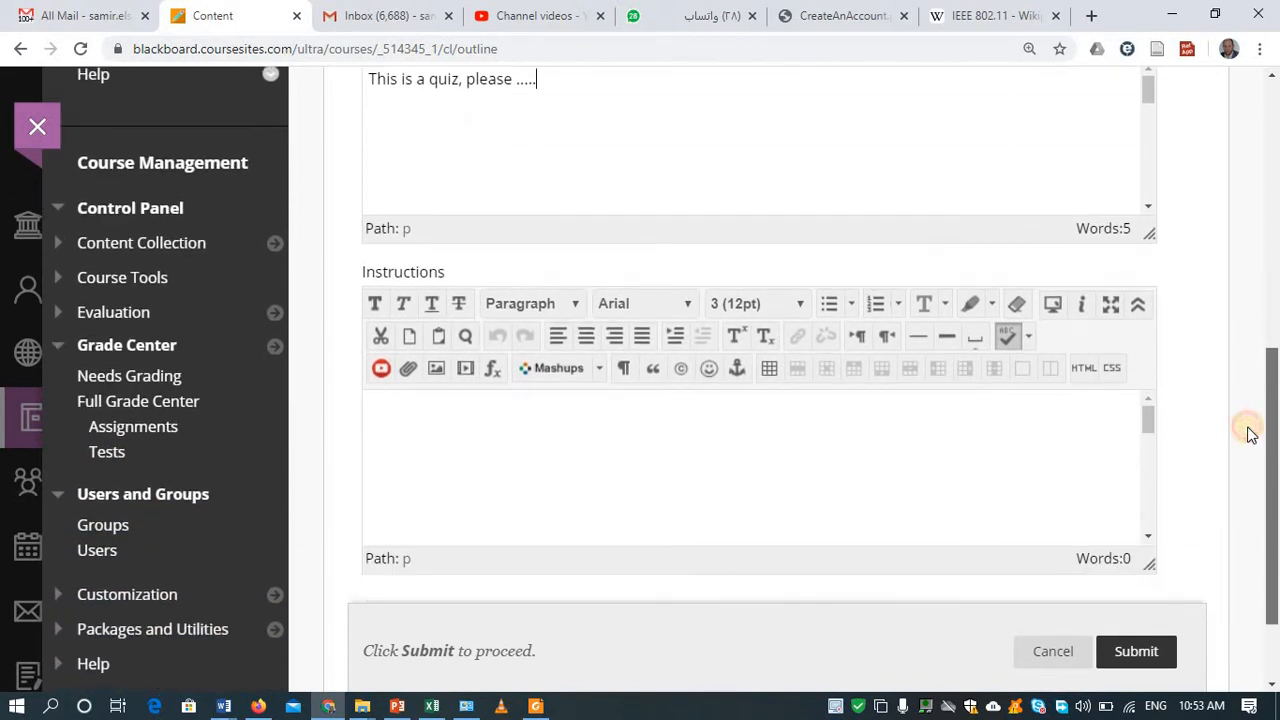
{"action": "left_click", "coordinate": [915, 438]}
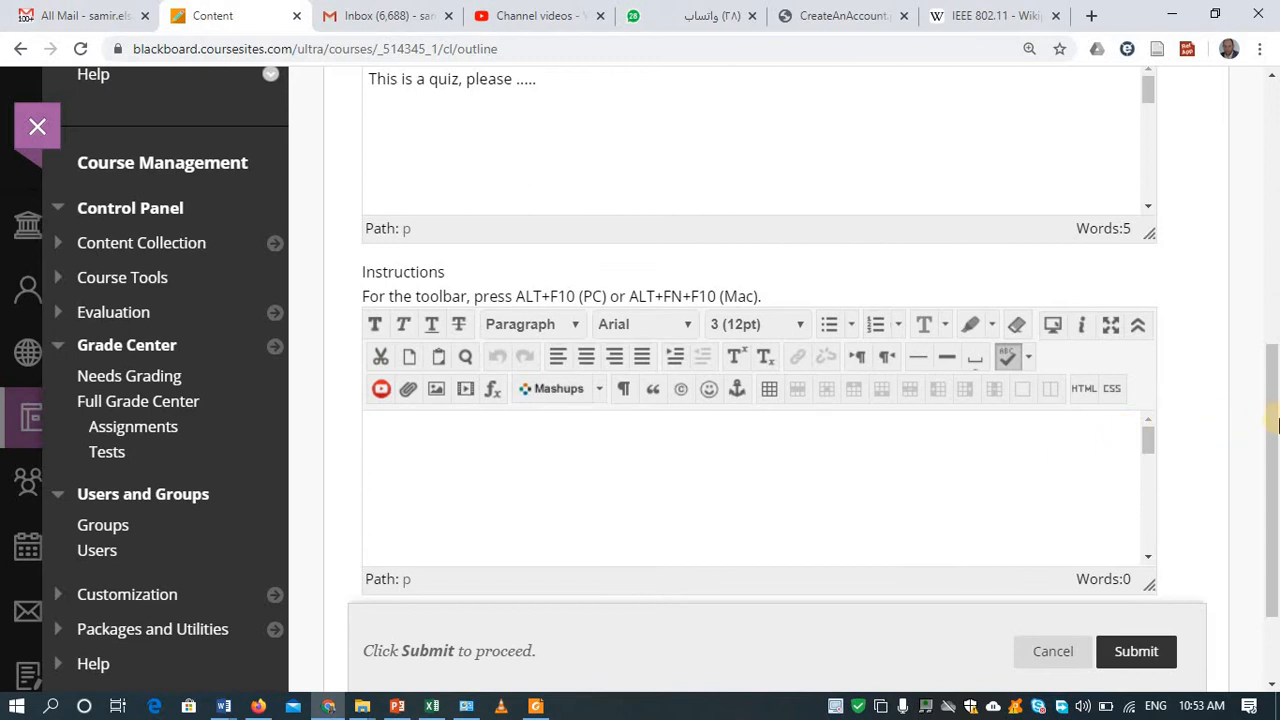
{"action": "left_click_drag", "start_coordinate": [1270, 418], "coordinate": [1270, 548]}
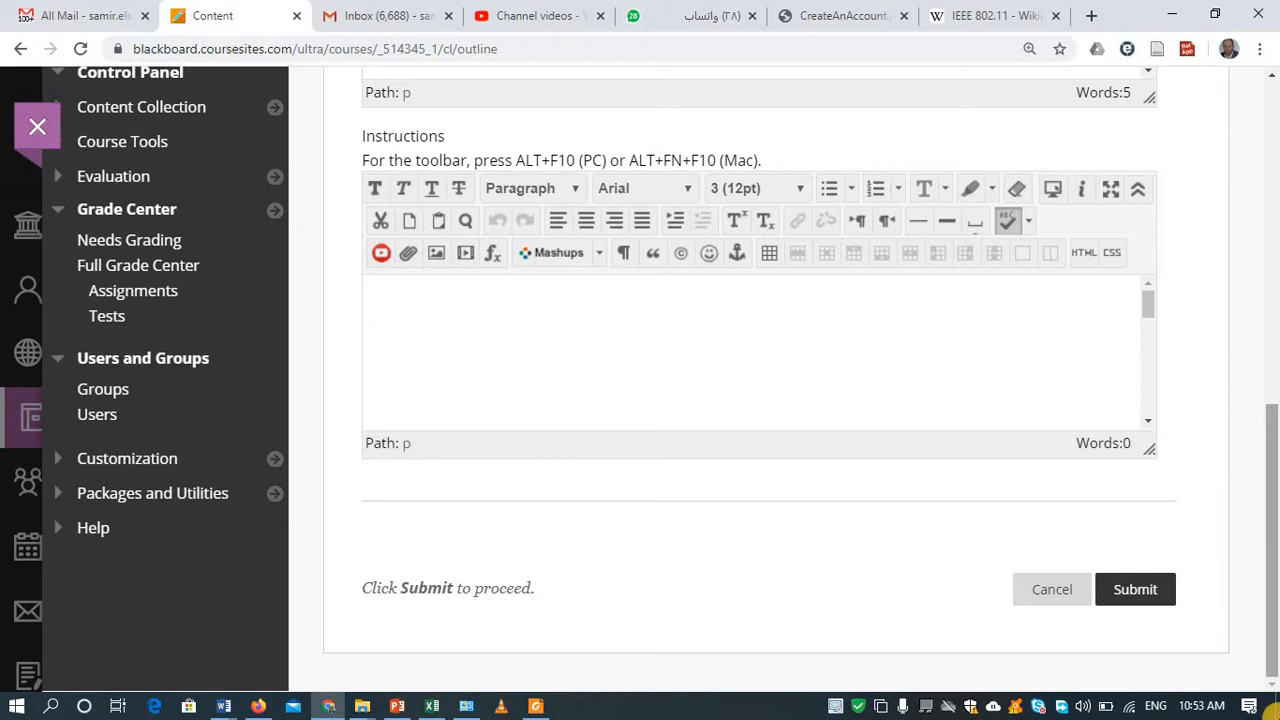
Step: Submit the new test, then browse the Create Question and Reuse Question menus on its canvas
{"action": "left_click", "coordinate": [1140, 590]}
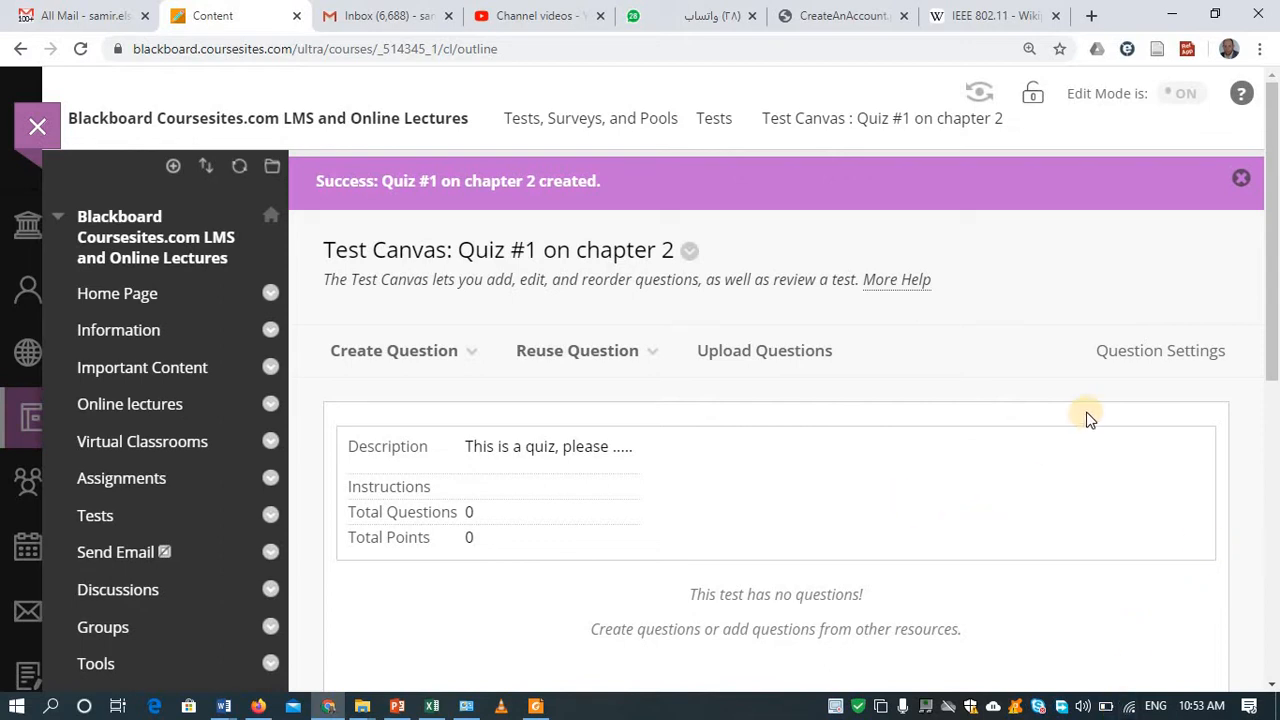
{"action": "left_click_drag", "start_coordinate": [1277, 296], "coordinate": [1276, 330]}
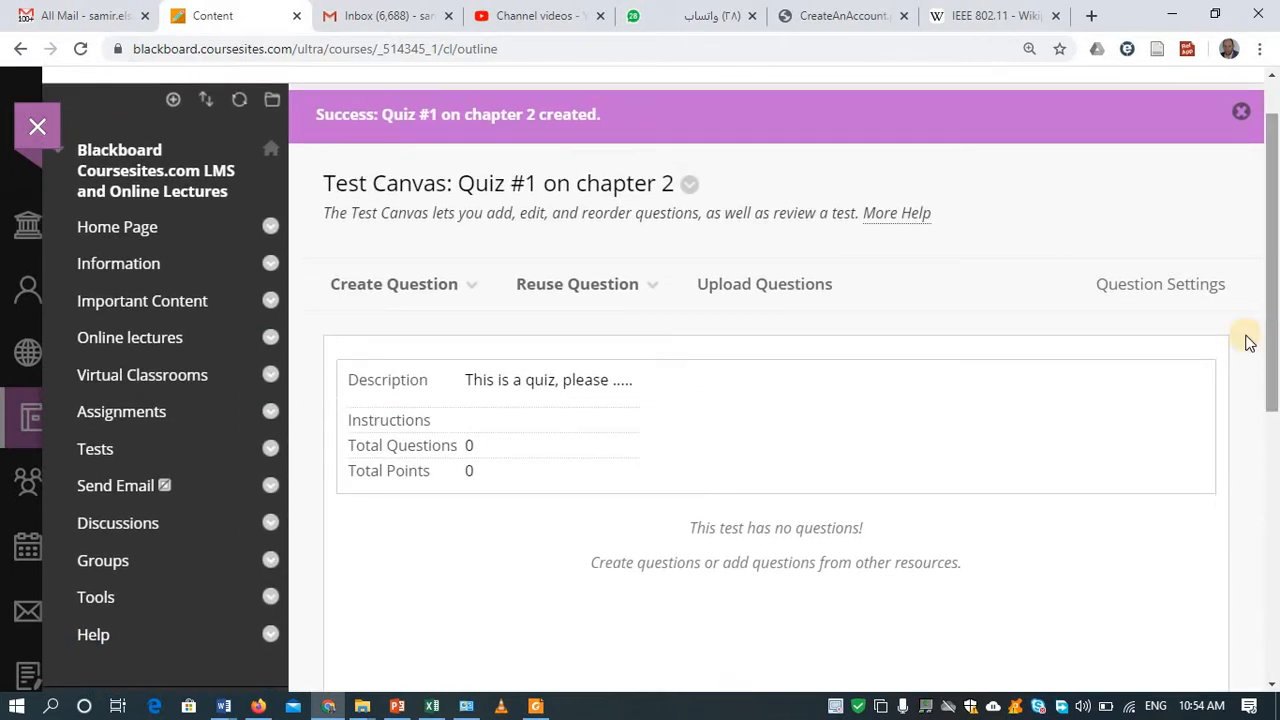
{"action": "left_click", "coordinate": [437, 309]}
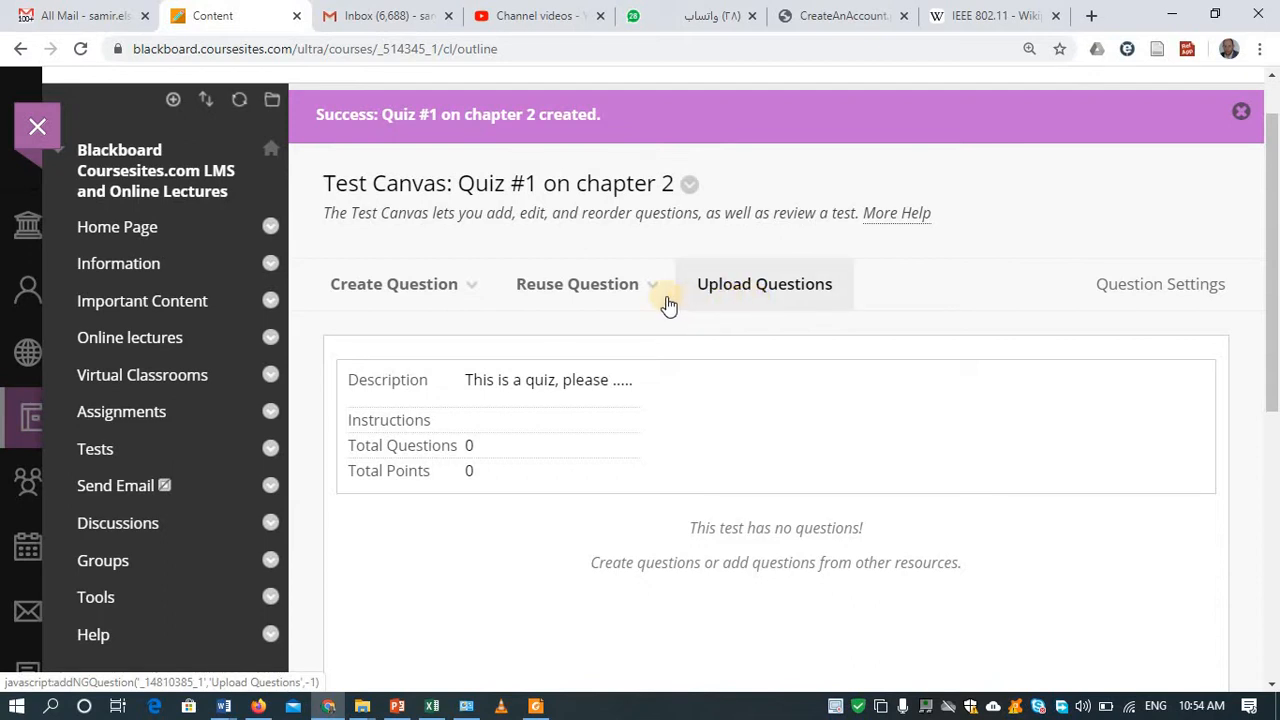
{"action": "left_click", "coordinate": [634, 289]}
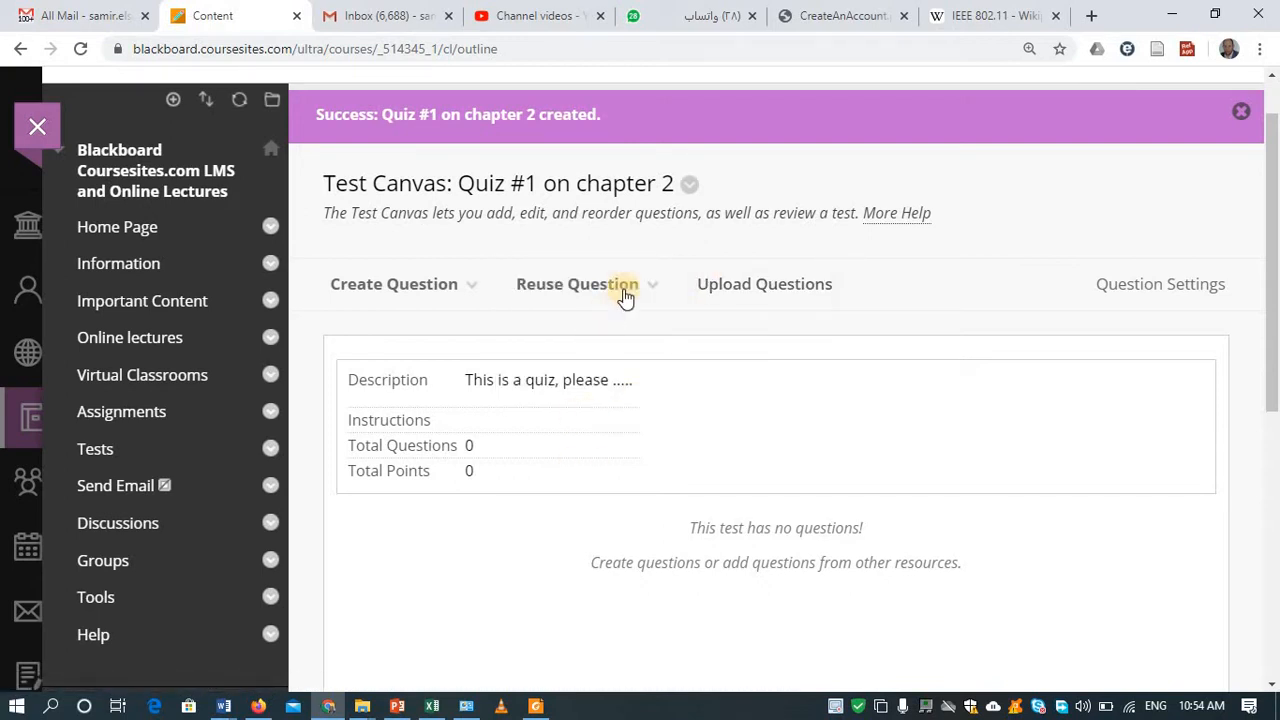
{"action": "mouse_move", "coordinate": [627, 298]}
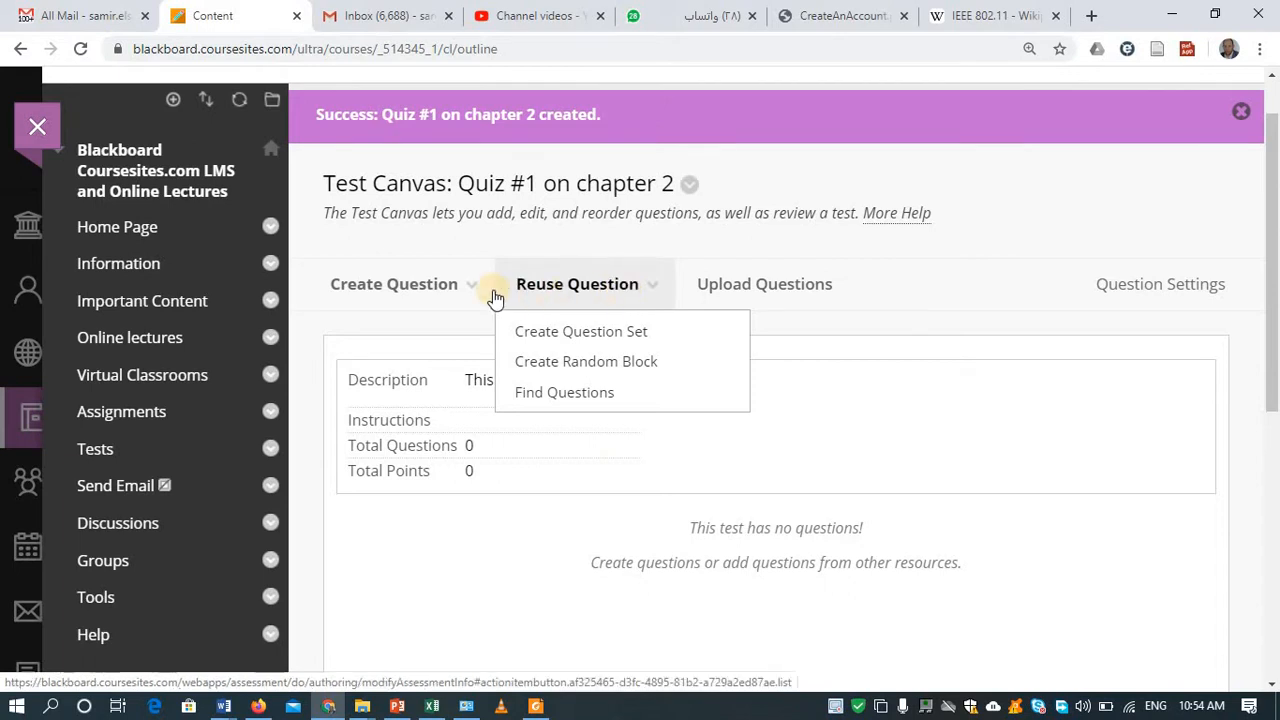
{"action": "mouse_move", "coordinate": [486, 294]}
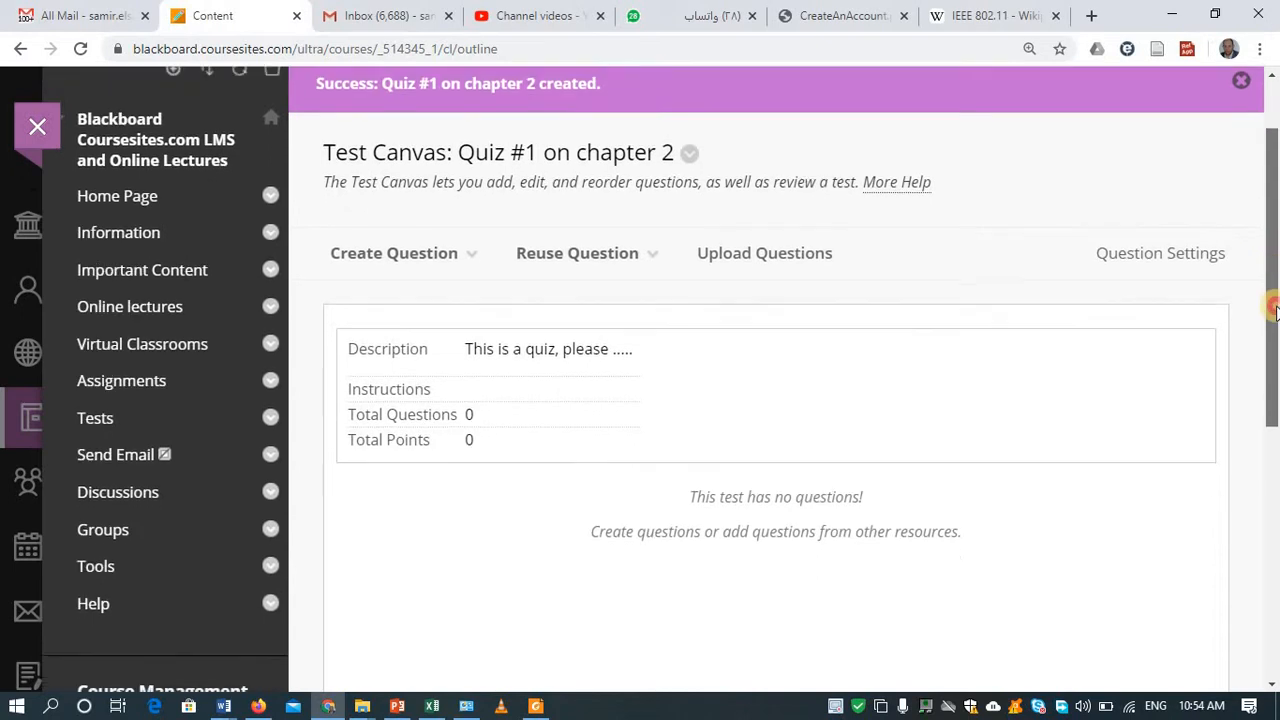
{"action": "left_click_drag", "start_coordinate": [1275, 268], "coordinate": [1275, 351]}
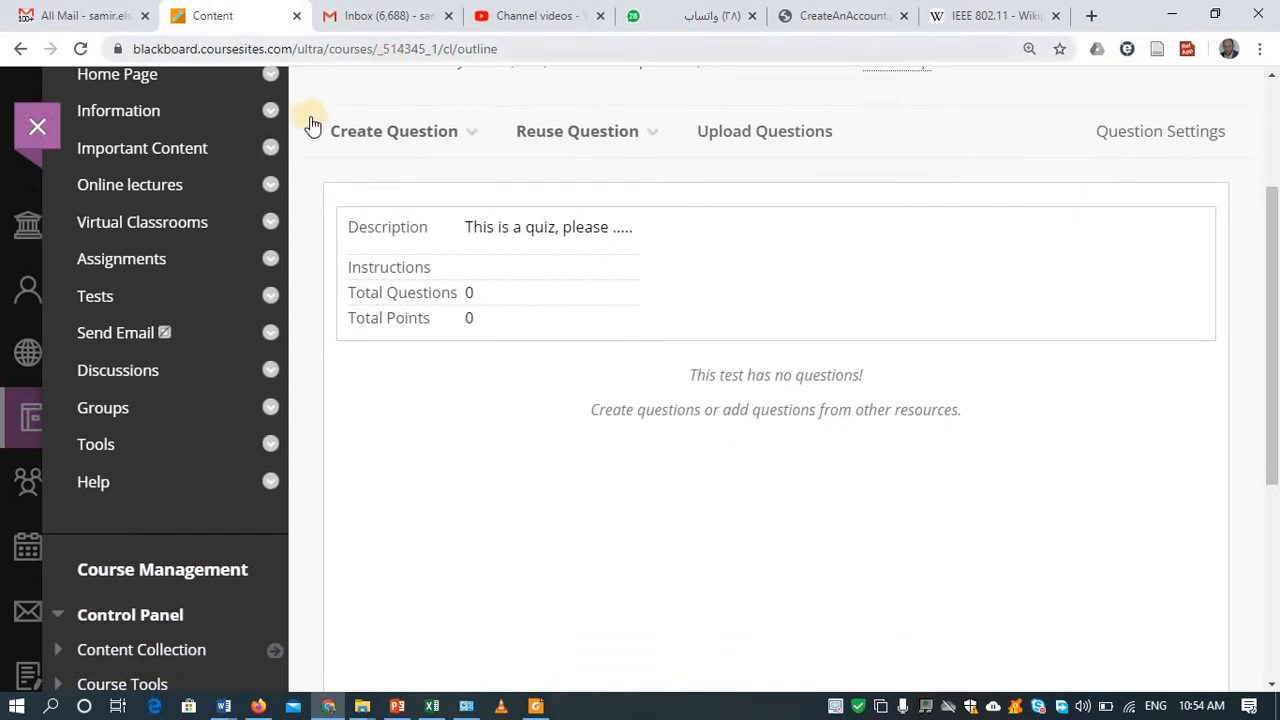
Step: Open the Create Question dropdown on the Quiz #1 on chapter 2 test canvas
{"action": "left_click", "coordinate": [346, 145]}
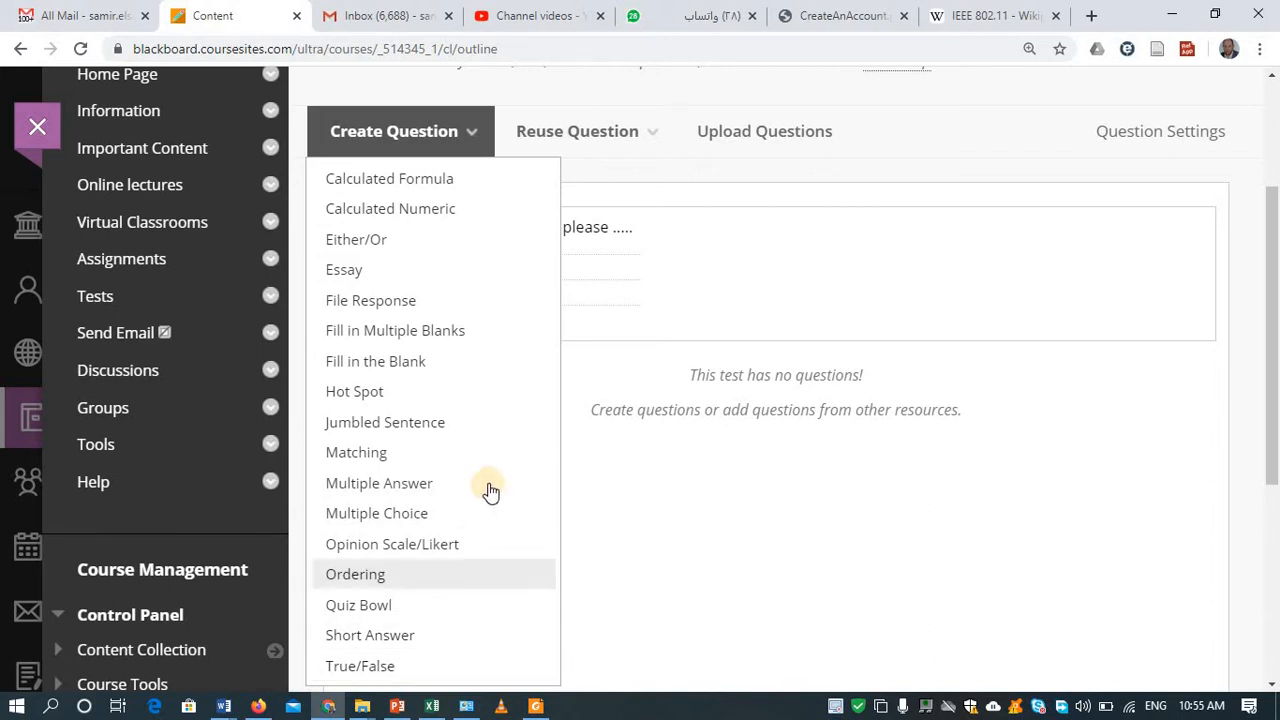
Step: Create a multiple choice question titled Q1 asking 'What is the capital of Egypt?'
{"action": "left_click", "coordinate": [428, 514]}
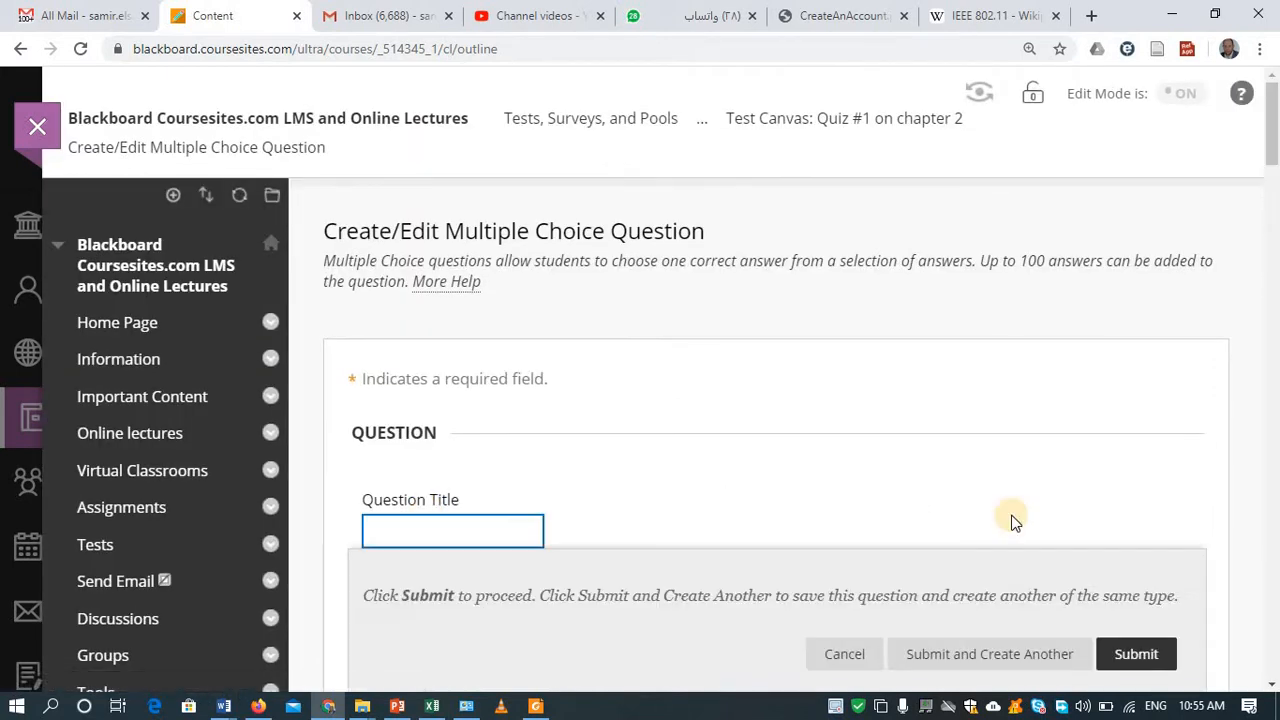
{"action": "left_click_drag", "start_coordinate": [1277, 130], "coordinate": [1275, 165]}
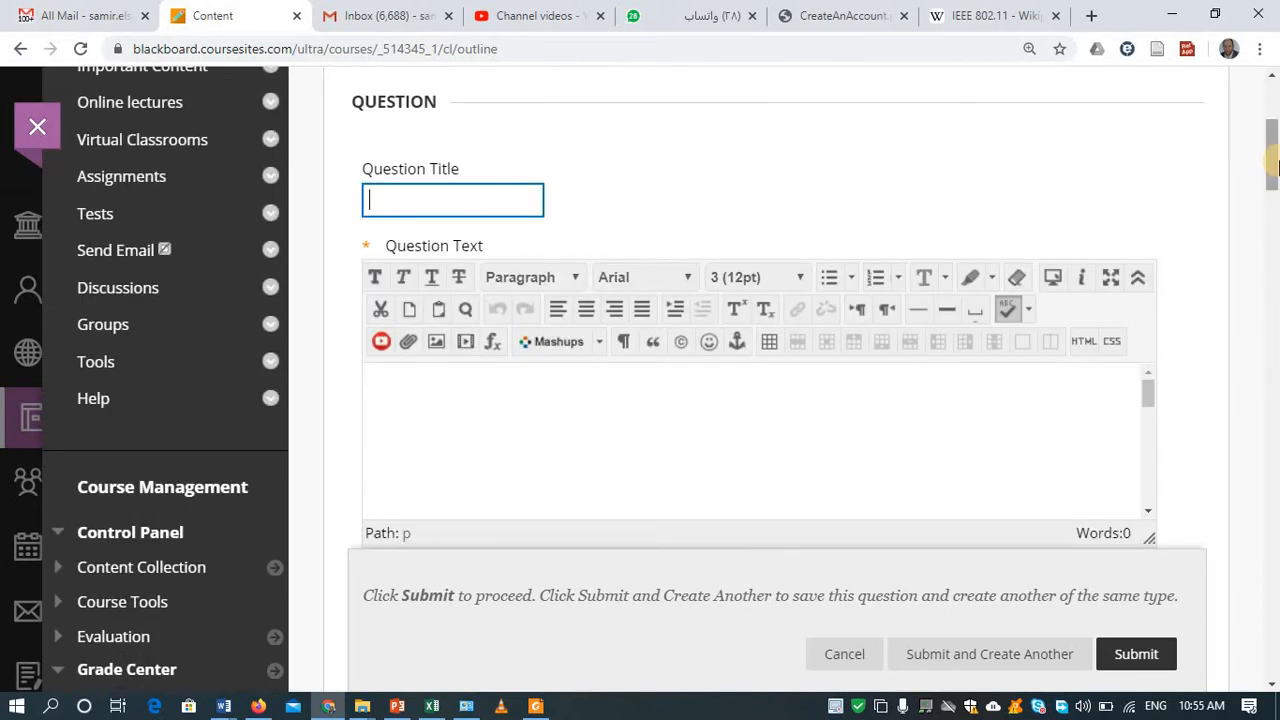
{"action": "type", "text": "Q1"}
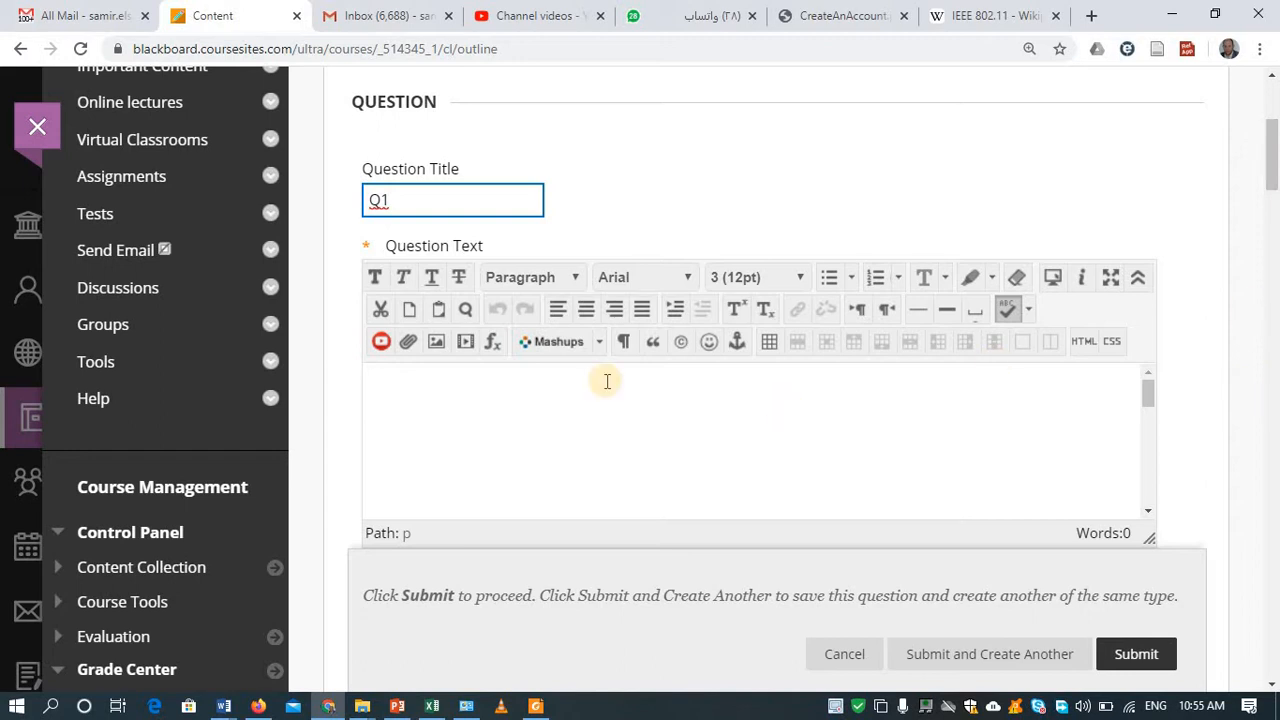
{"action": "left_click", "coordinate": [565, 390]}
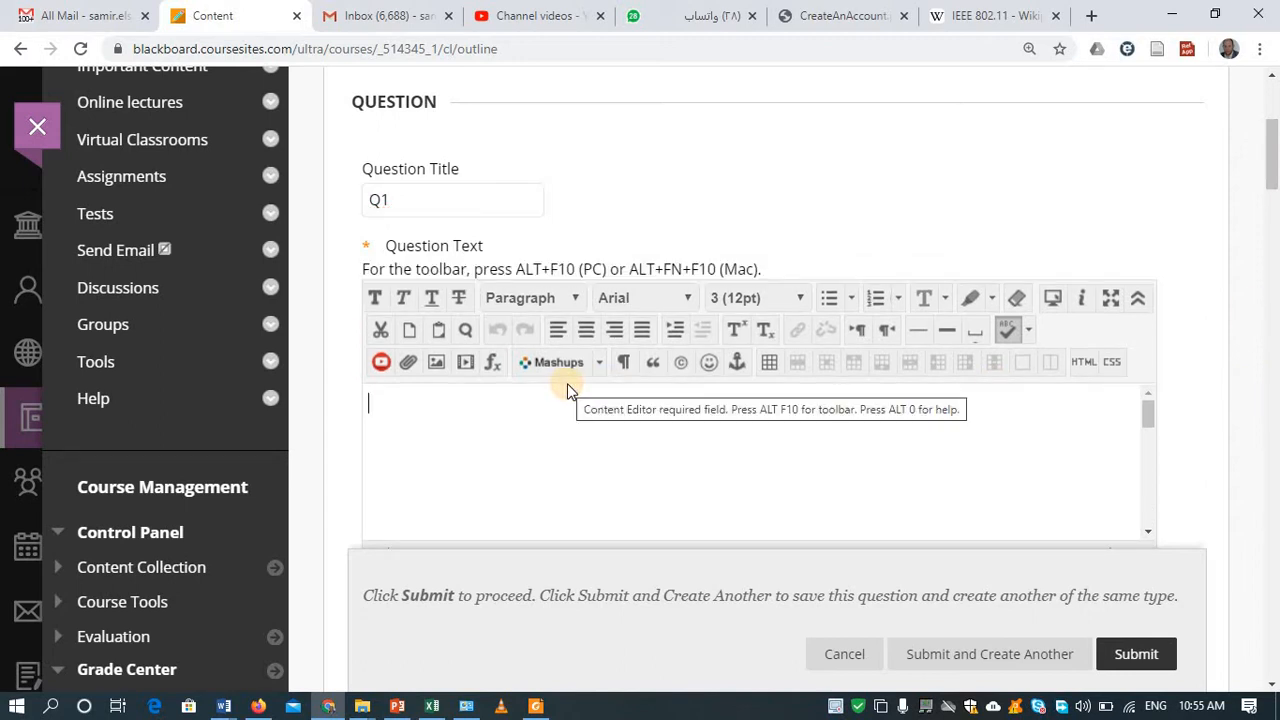
{"action": "type", "text": "W"}
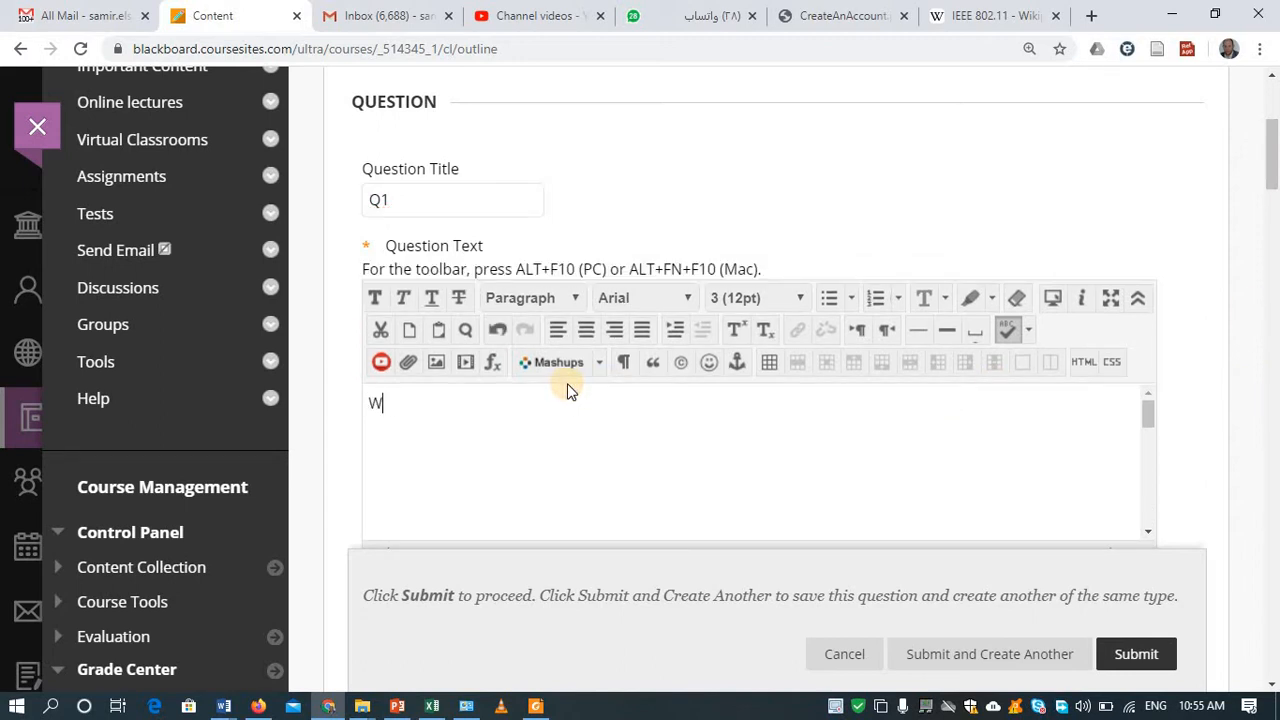
{"action": "type", "text": "hat is the capital of "}
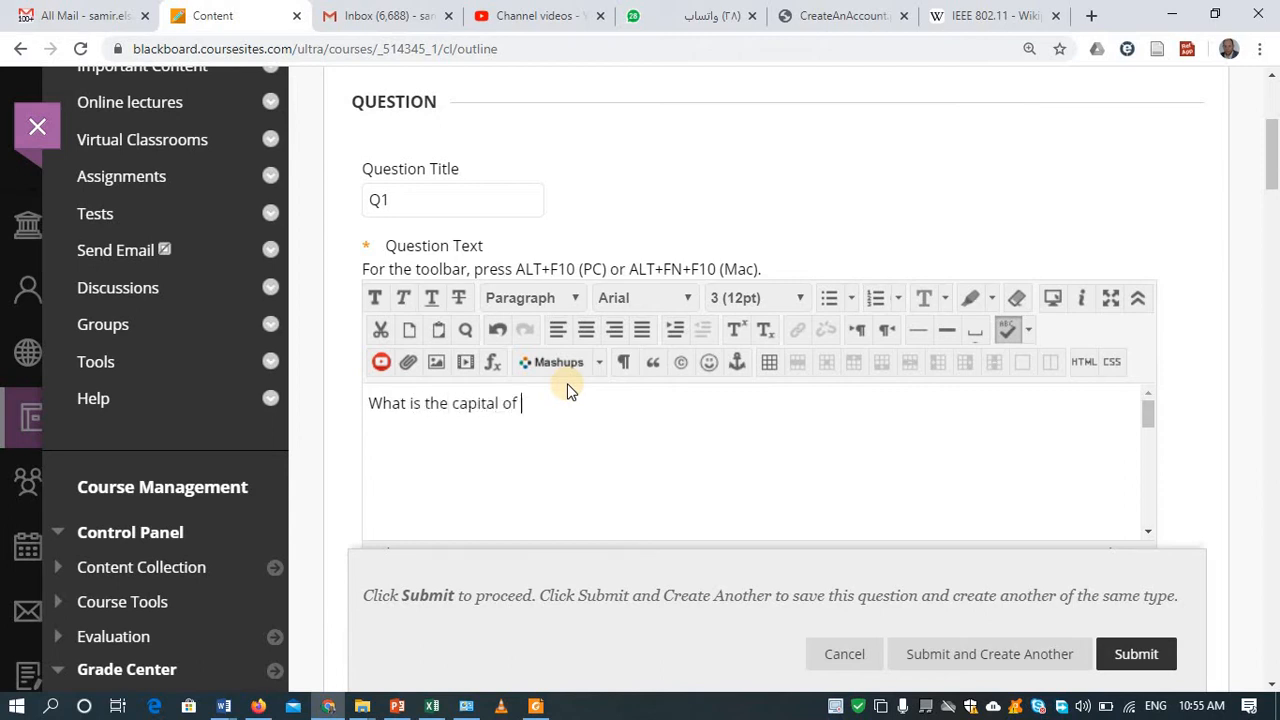
{"action": "type", "text": "Egypt?"}
{"action": "mouse_move", "coordinate": [1270, 198]}
{"action": "left_mouse_down"}
{"action": "mouse_move", "coordinate": [1268, 222]}
{"action": "mouse_move", "coordinate": [1276, 196]}
{"action": "left_mouse_up"}
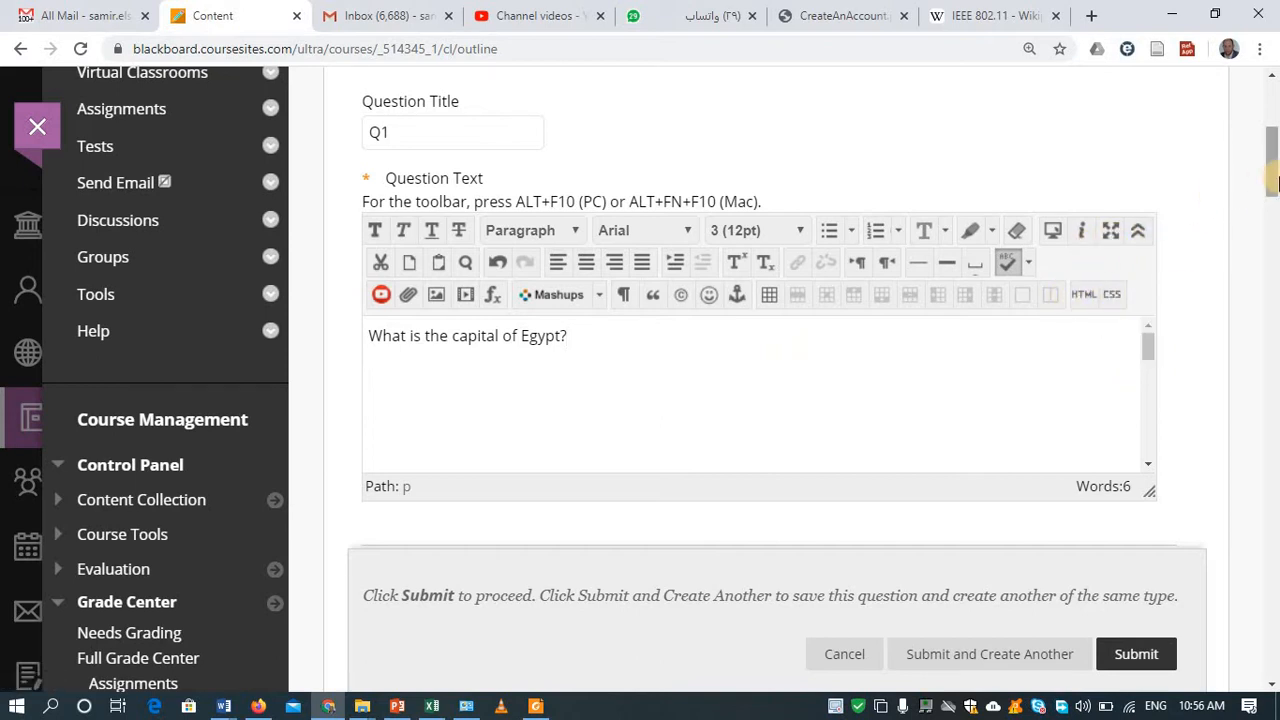
{"action": "left_click_drag", "start_coordinate": [1275, 180], "coordinate": [1274, 203]}
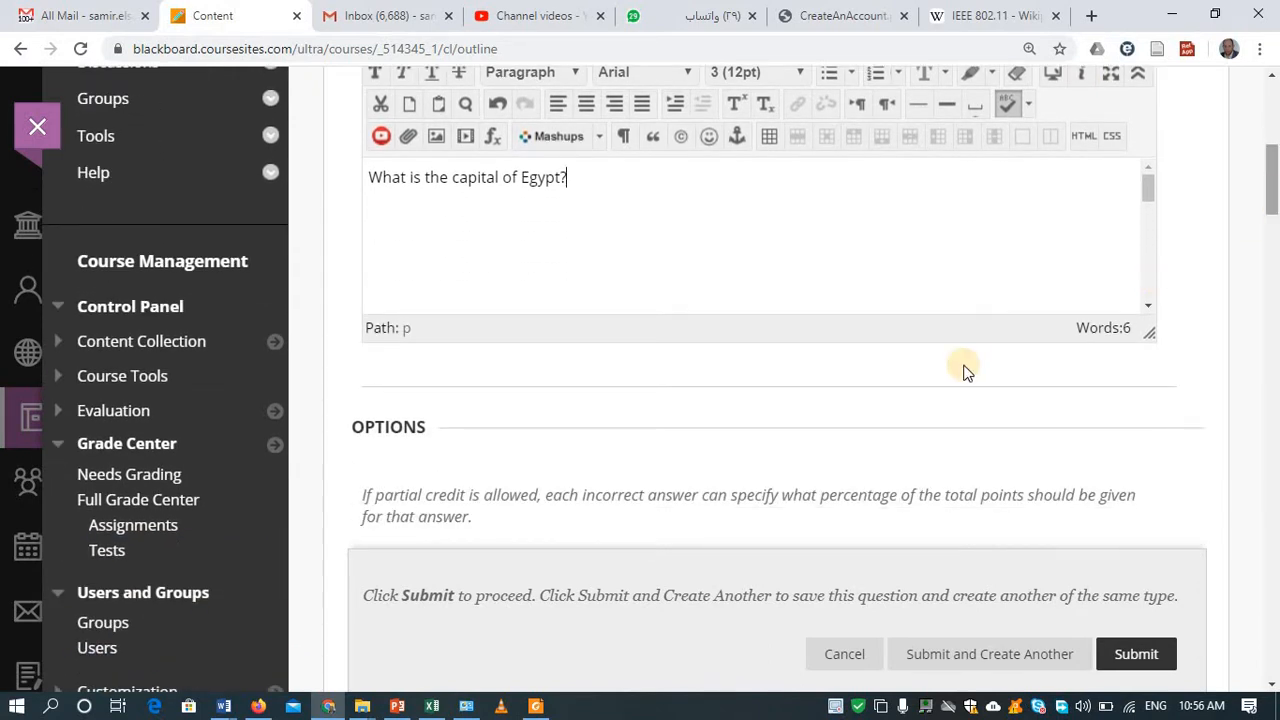
{"action": "left_click", "coordinate": [224, 706]}
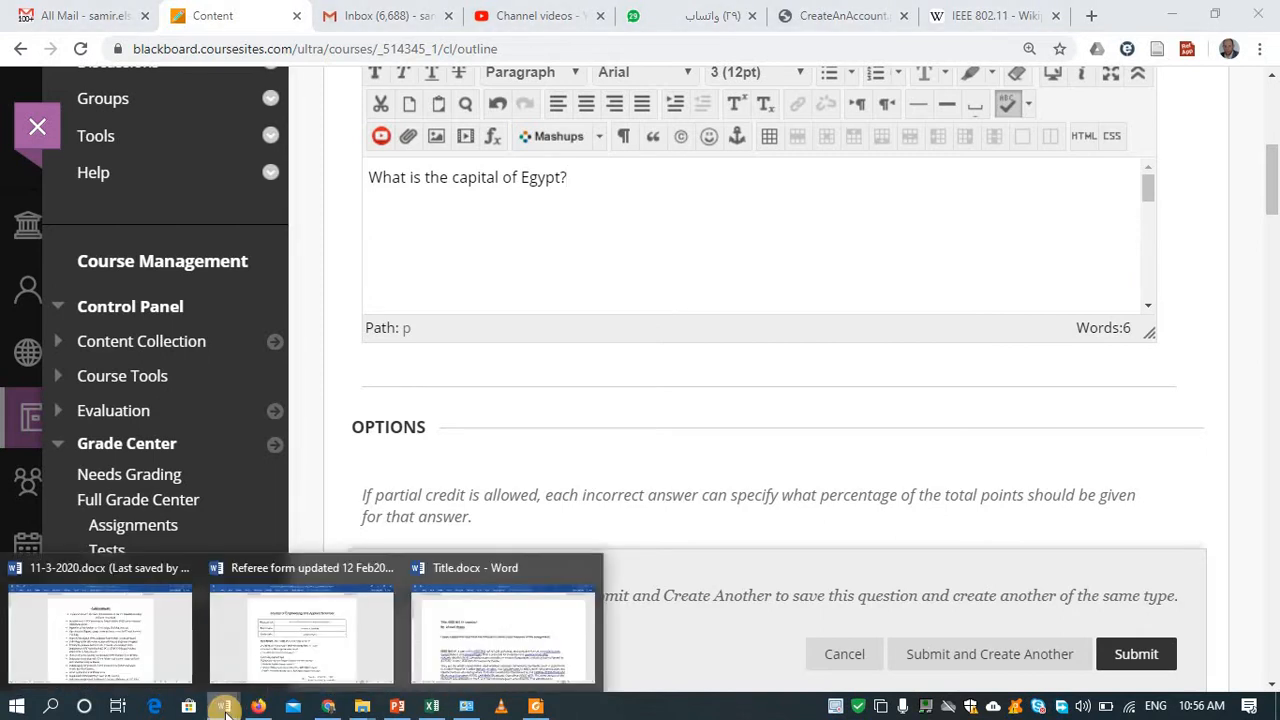
Step: Paste the full text of Title.docx on a new line beneath the Egypt question
{"action": "left_click", "coordinate": [511, 617]}
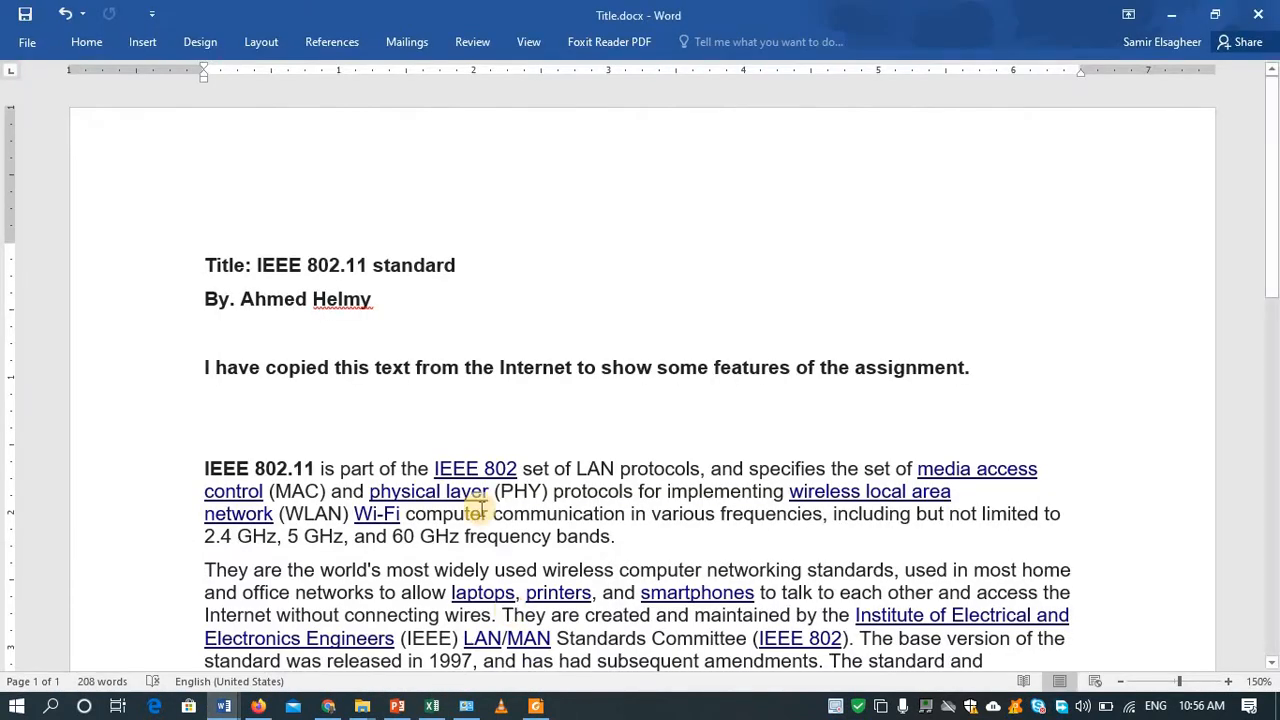
{"action": "key", "text": "ctrl+a"}
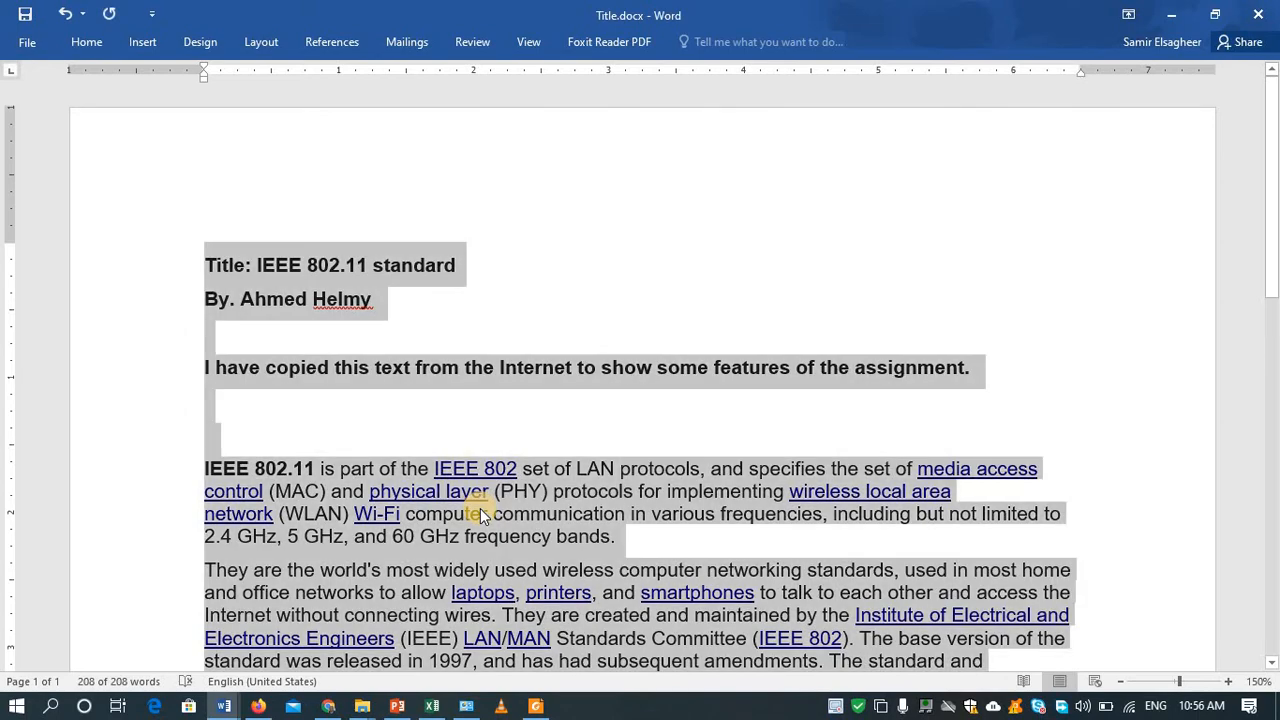
{"action": "key", "text": "alt+Tab"}
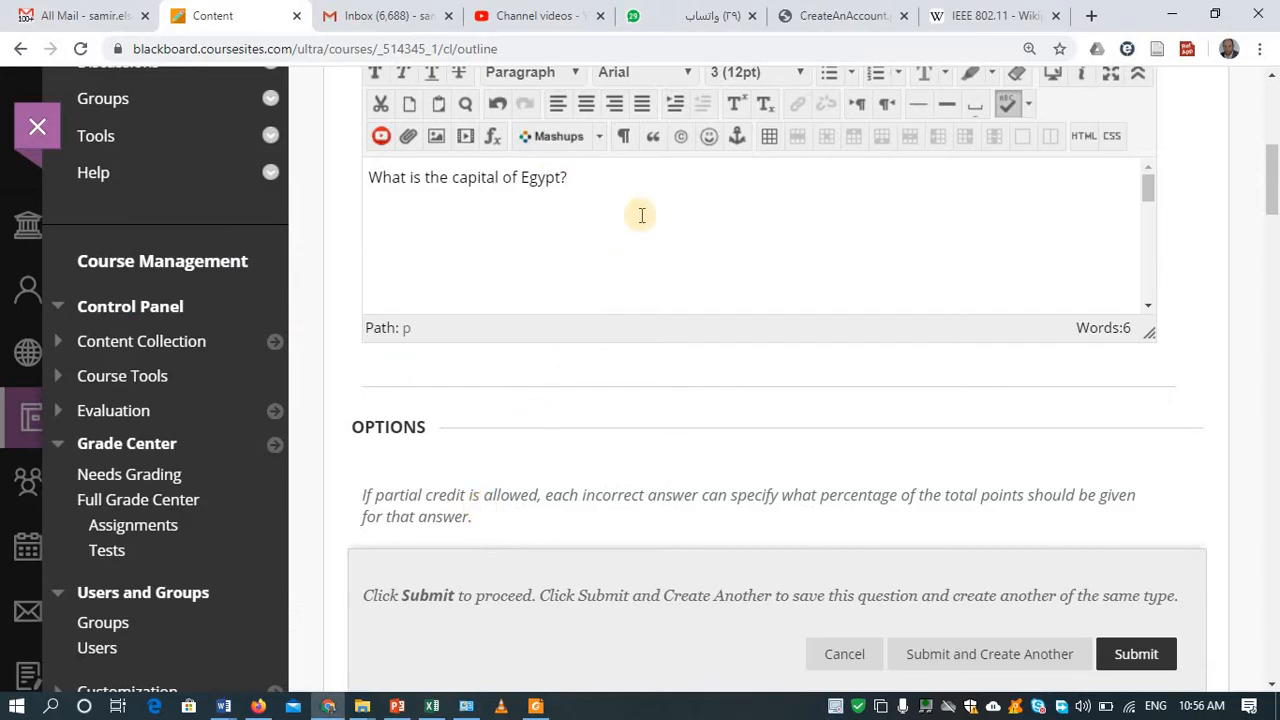
{"action": "key", "text": "Return"}
{"action": "key", "text": "ctrl+v"}
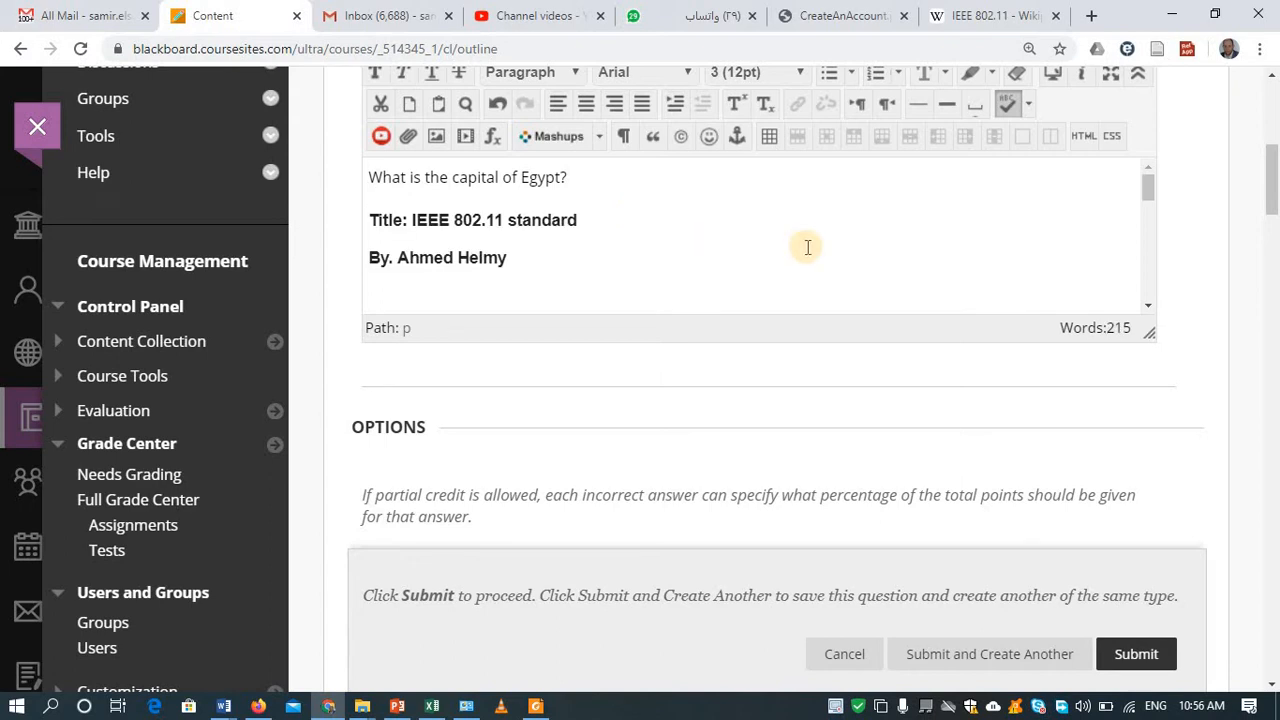
{"action": "left_click_drag", "start_coordinate": [1147, 184], "coordinate": [1158, 253]}
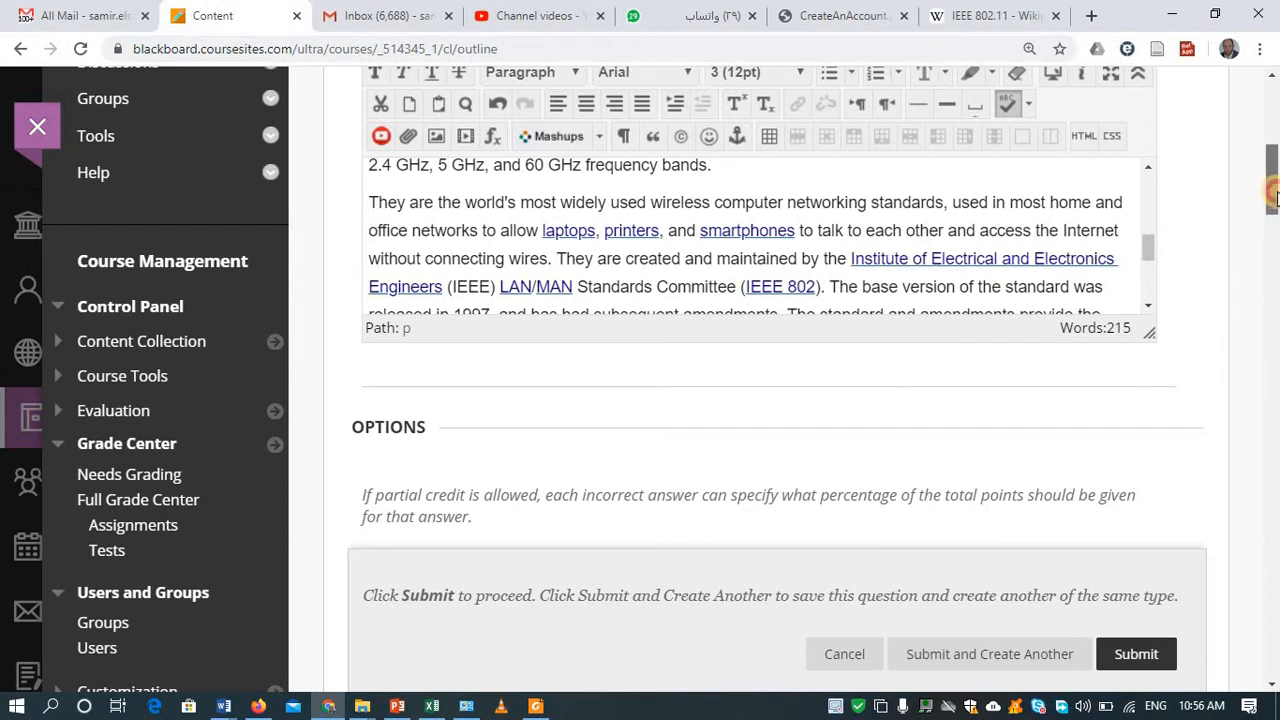
{"action": "scroll", "coordinate": [1276, 226], "scroll_direction": "down", "scroll_amount": 1}
{"action": "scroll", "coordinate": [1276, 226], "scroll_direction": "down", "scroll_amount": 2}
{"action": "scroll", "coordinate": [1276, 224], "scroll_direction": "up", "scroll_amount": 3}
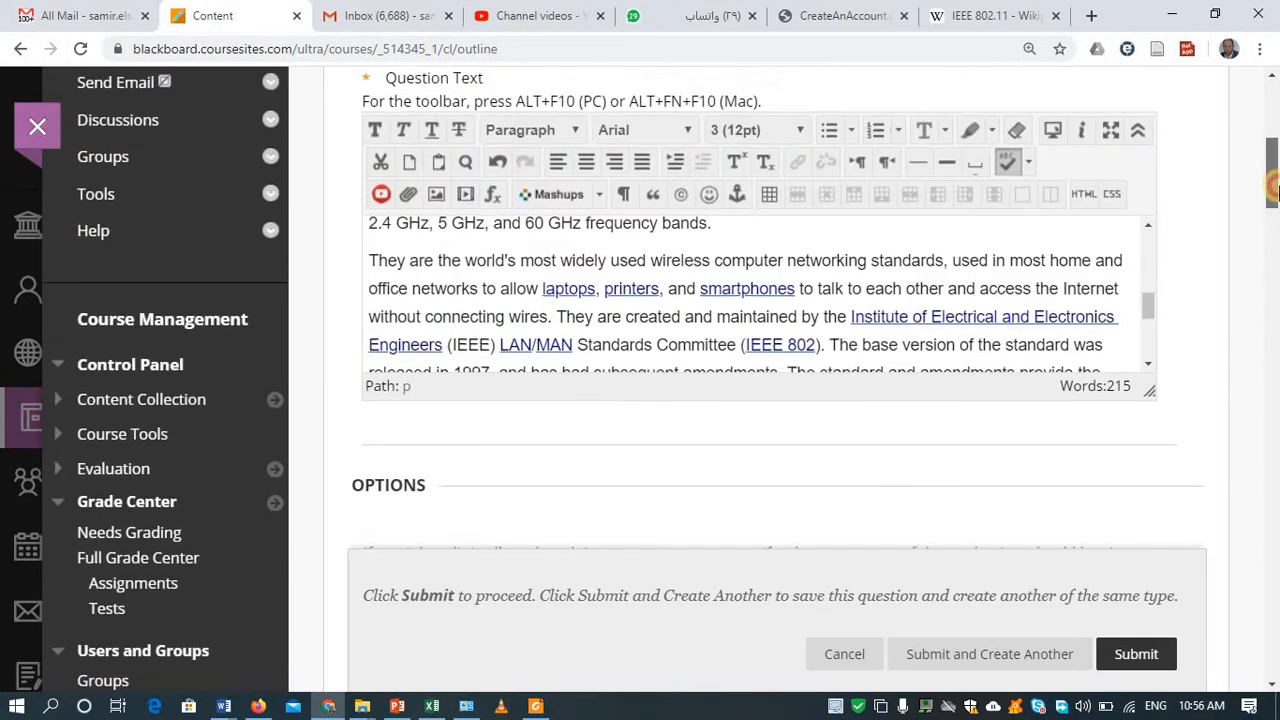
{"action": "scroll", "coordinate": [1276, 220], "scroll_direction": "down", "scroll_amount": 2}
{"action": "scroll", "coordinate": [1276, 220], "scroll_direction": "down", "scroll_amount": 1}
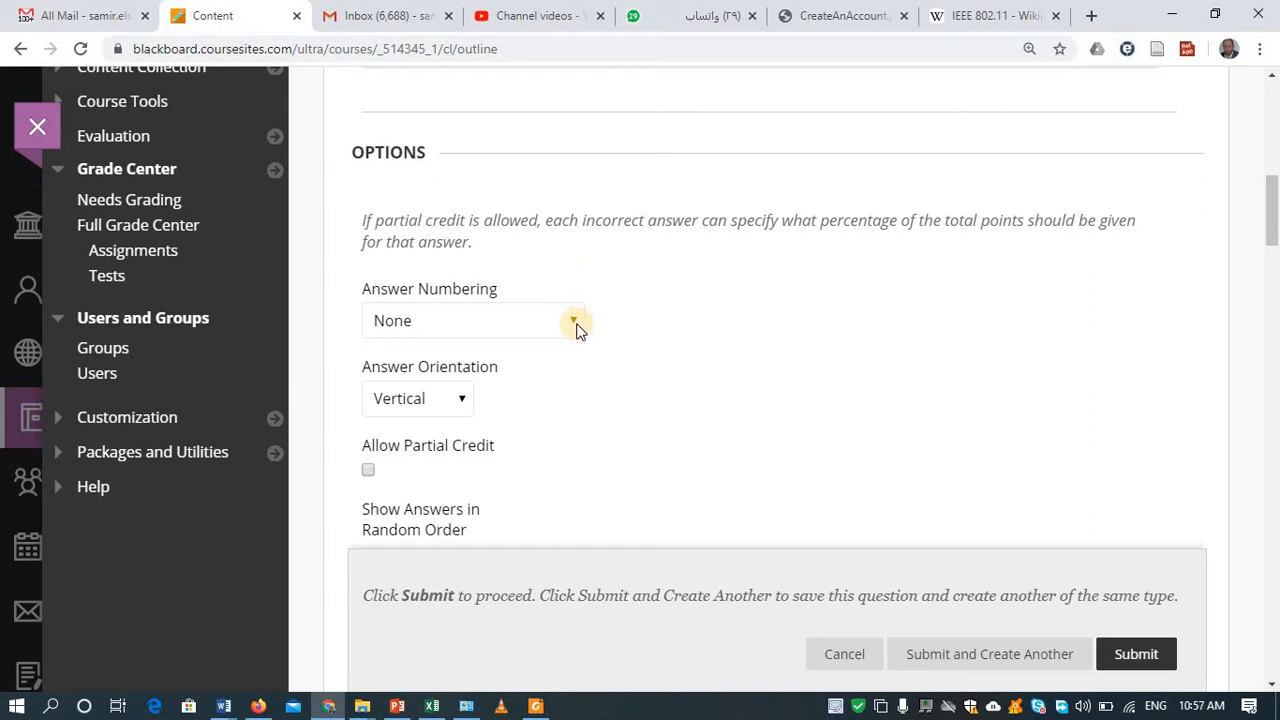
Step: Set Answer Numbering to Lowercase Letters (a, b, c) and tick Show Answers in Random Order
{"action": "left_click", "coordinate": [576, 323]}
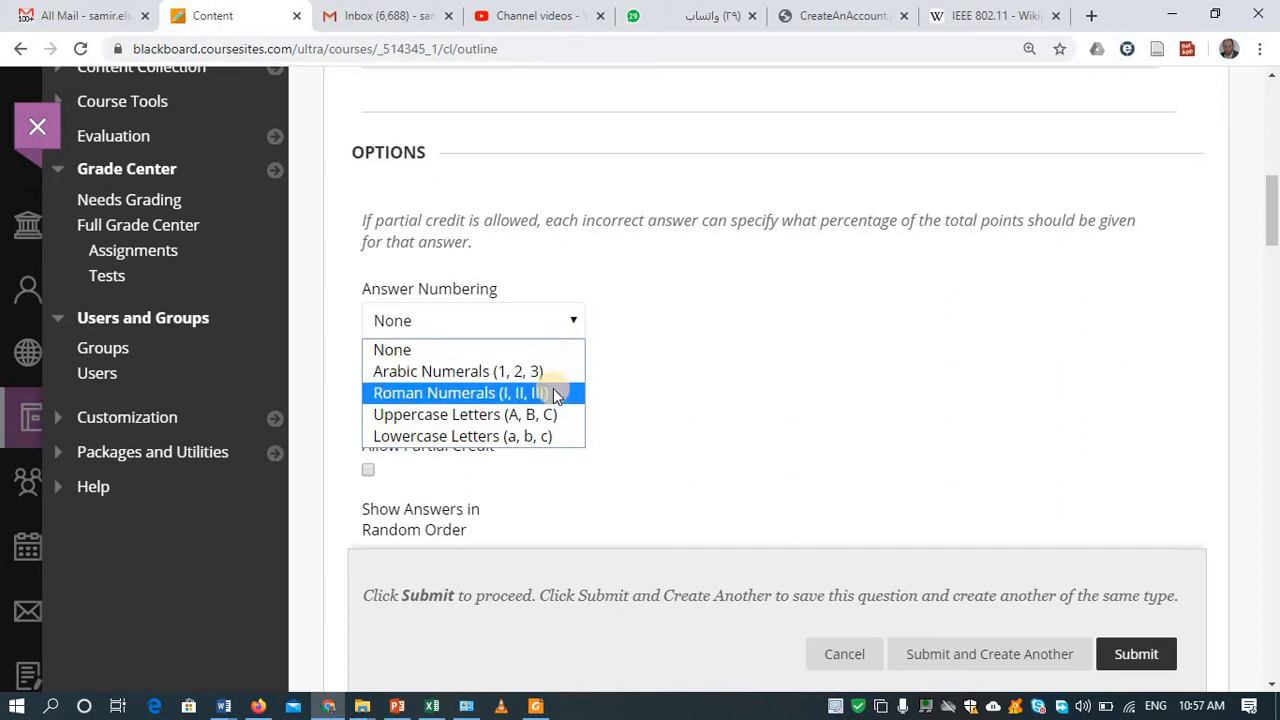
{"action": "left_click", "coordinate": [723, 364]}
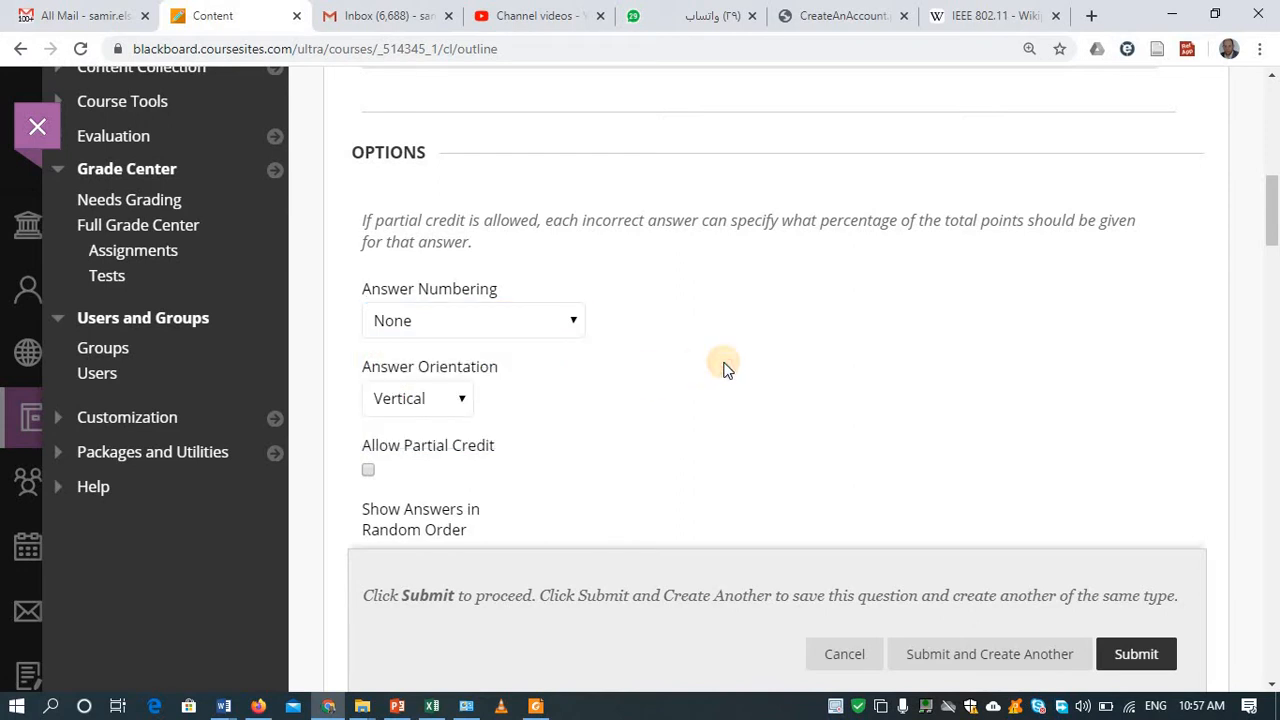
{"action": "left_click", "coordinate": [552, 318]}
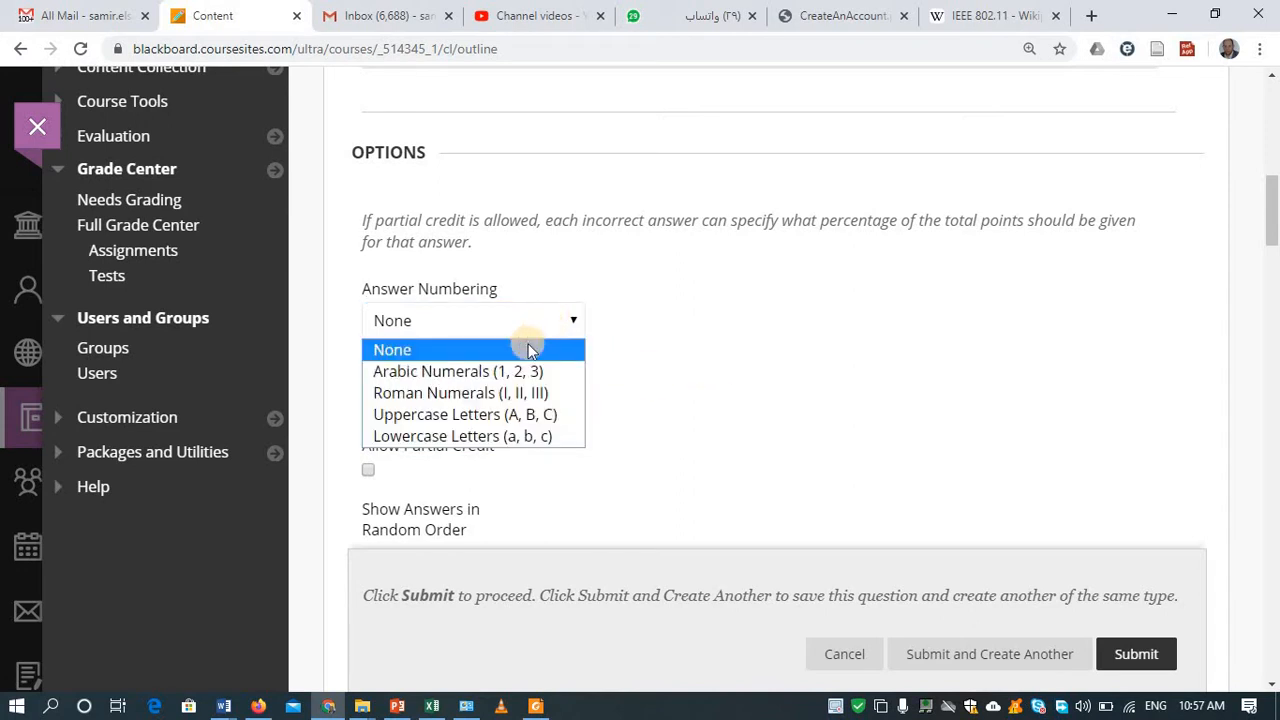
{"action": "left_click", "coordinate": [507, 371]}
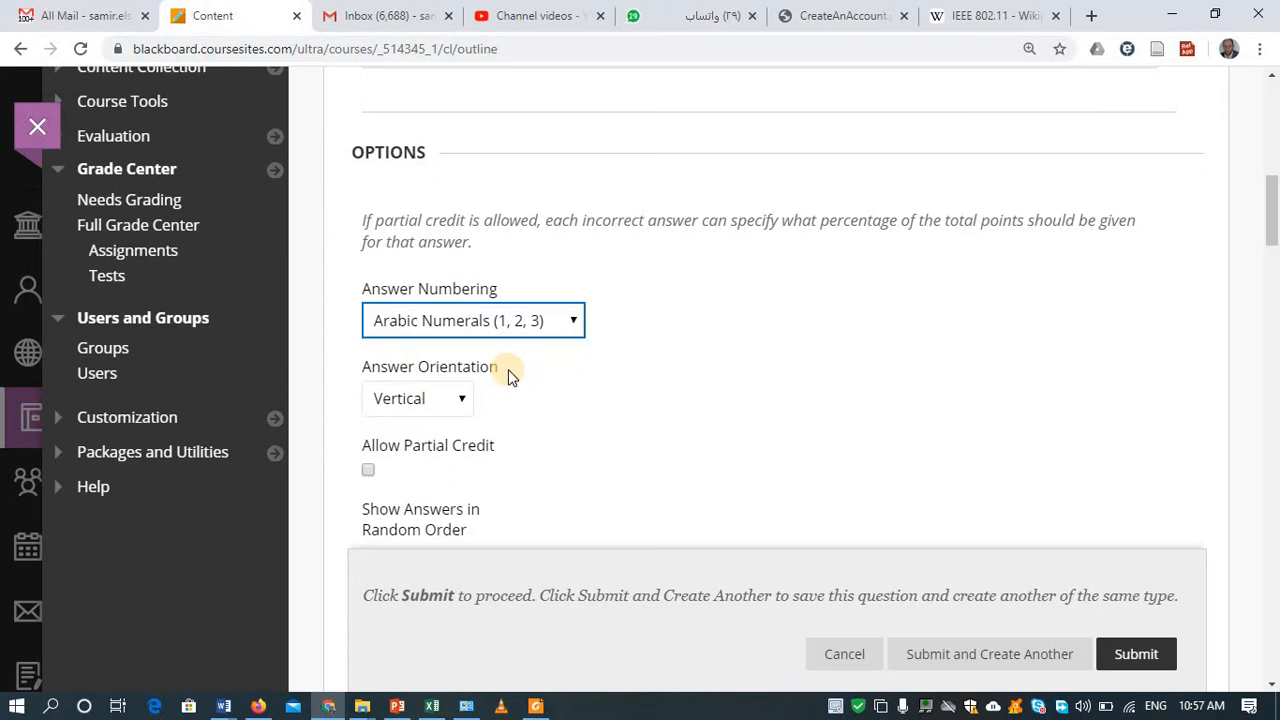
{"action": "left_click", "coordinate": [566, 330]}
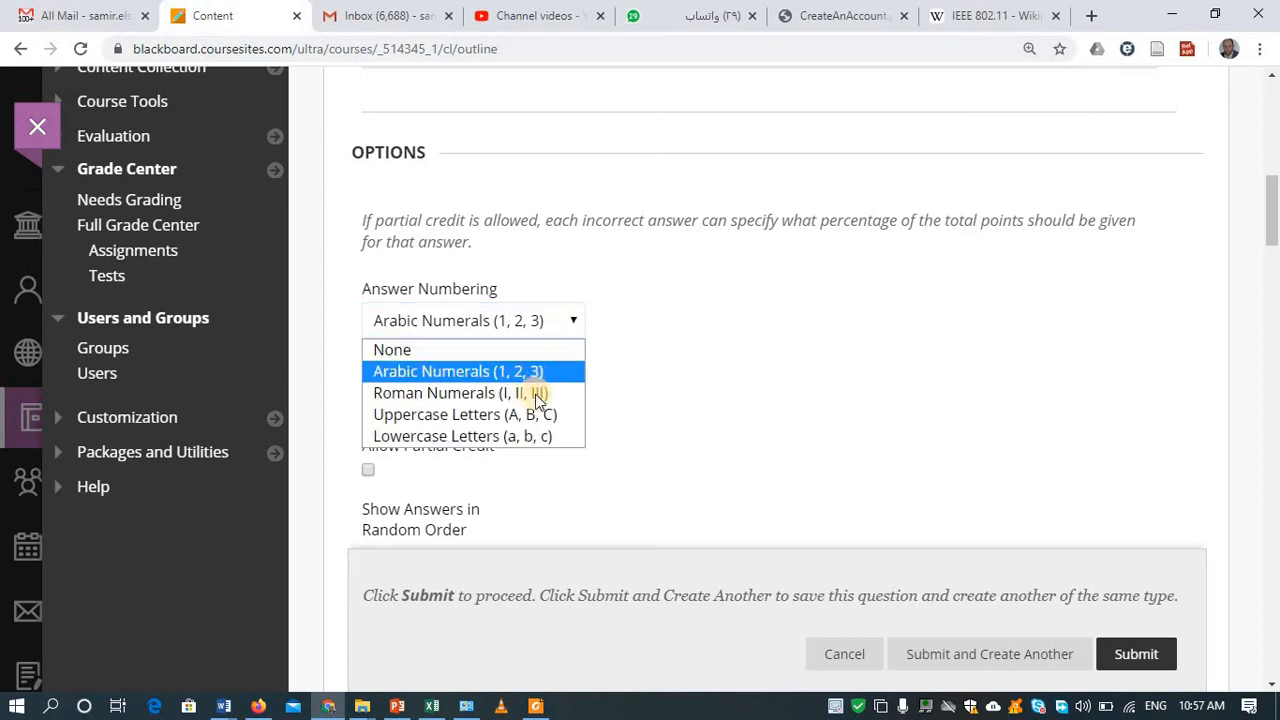
{"action": "left_click", "coordinate": [522, 436]}
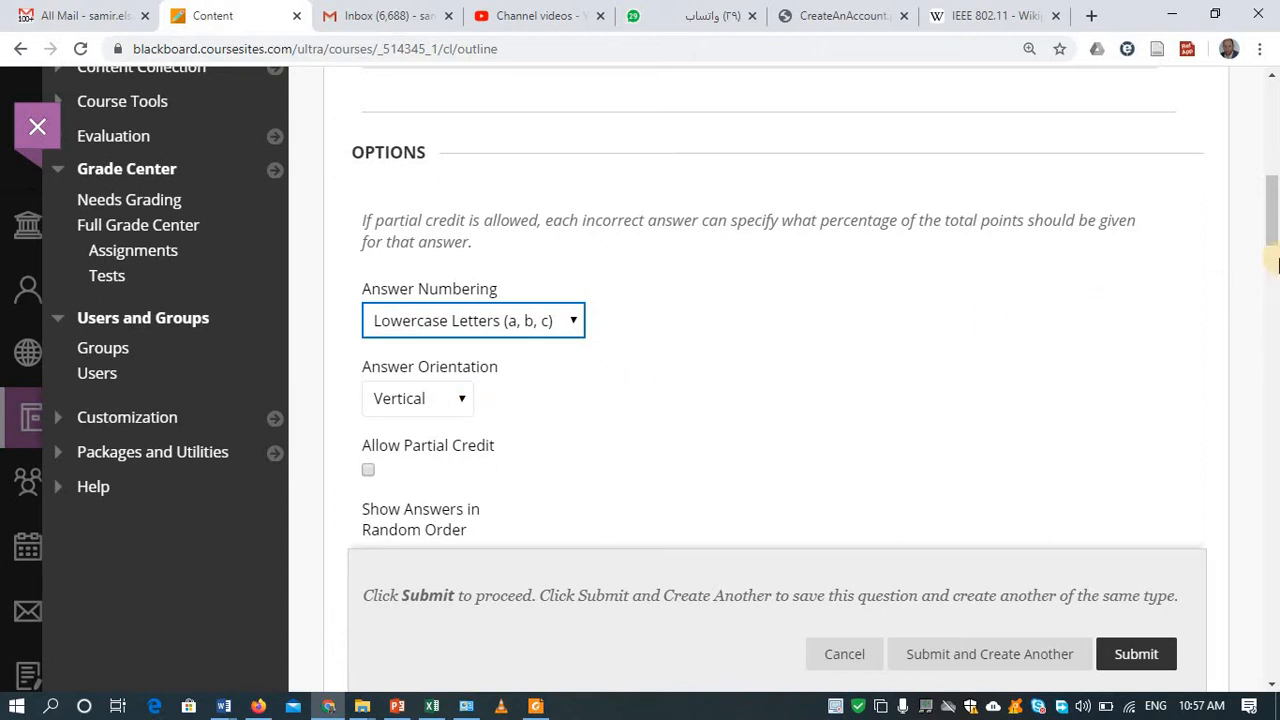
{"action": "left_click", "coordinate": [1274, 262]}
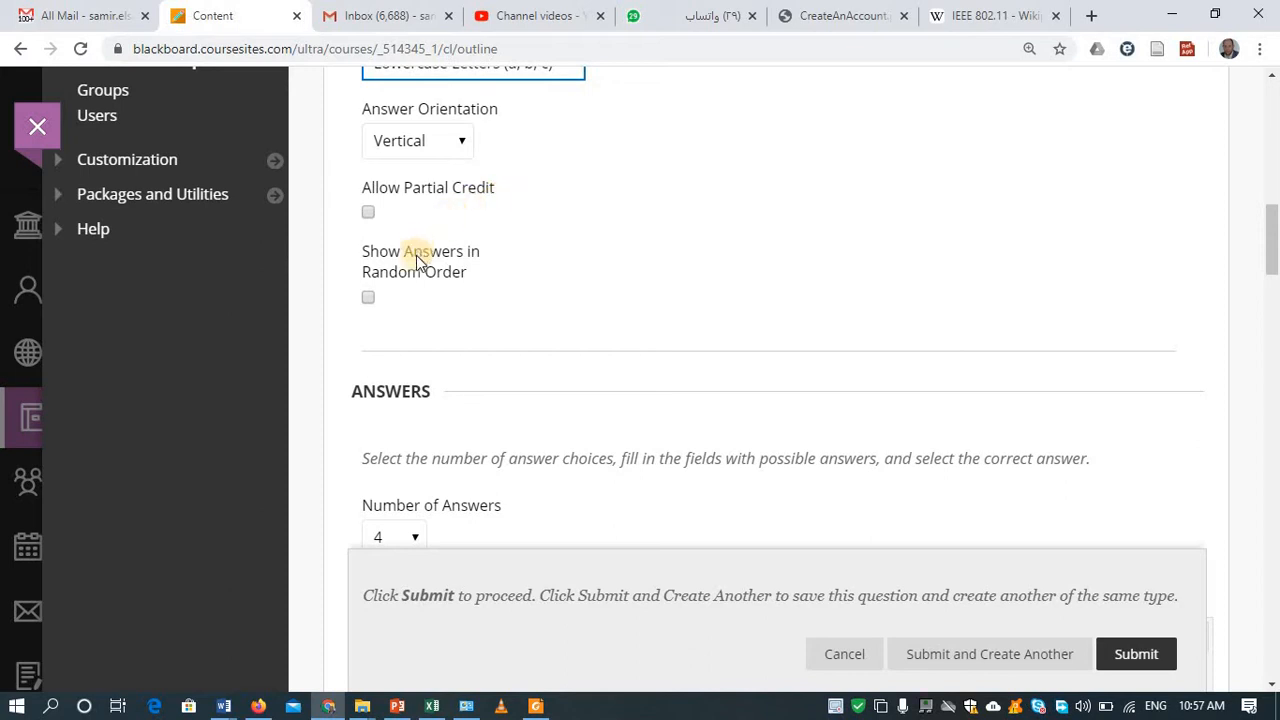
{"action": "left_click", "coordinate": [368, 299]}
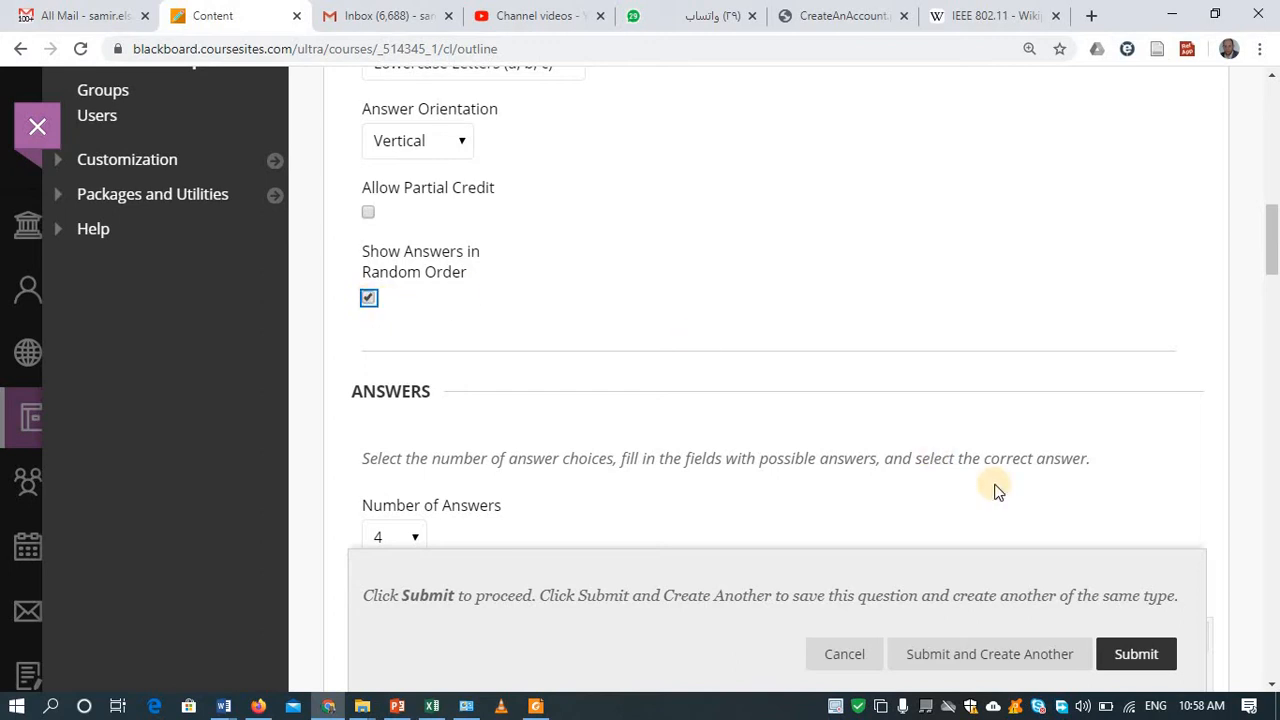
{"action": "left_click_drag", "start_coordinate": [1272, 258], "coordinate": [1259, 287]}
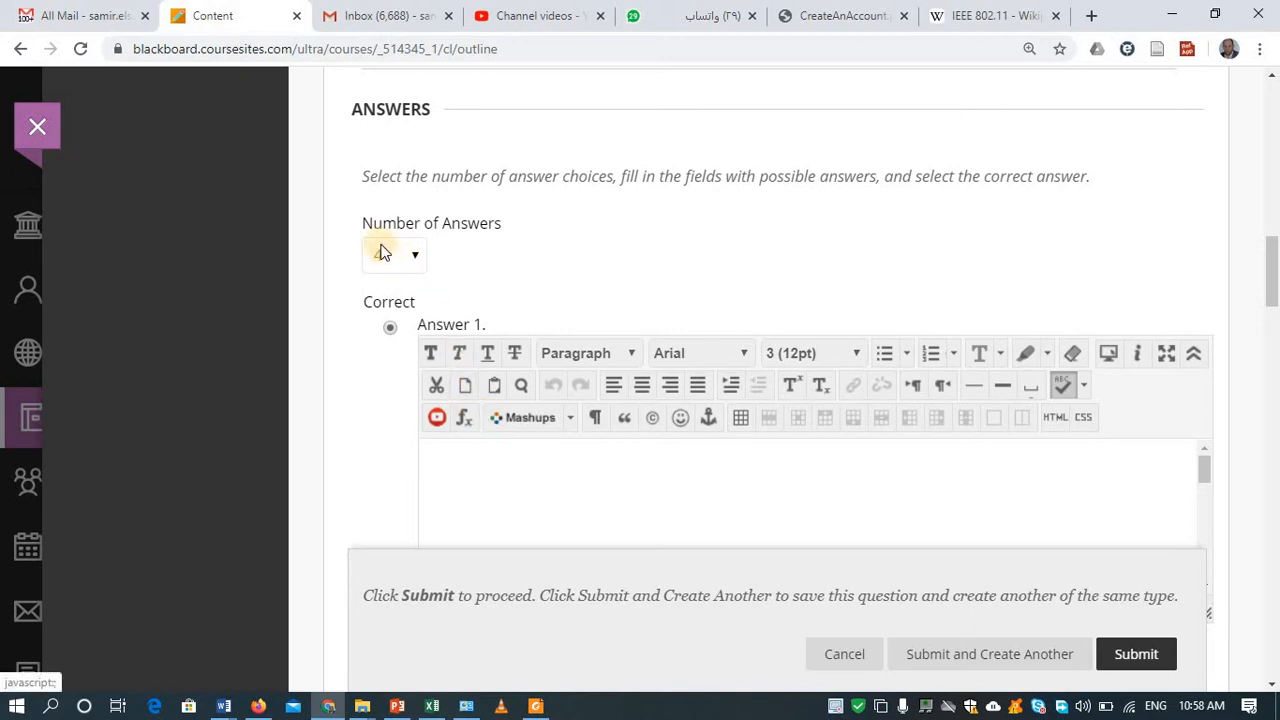
Step: Mark Answer 1 as correct and enter 'Cairo' as its text
{"action": "left_click", "coordinate": [389, 328]}
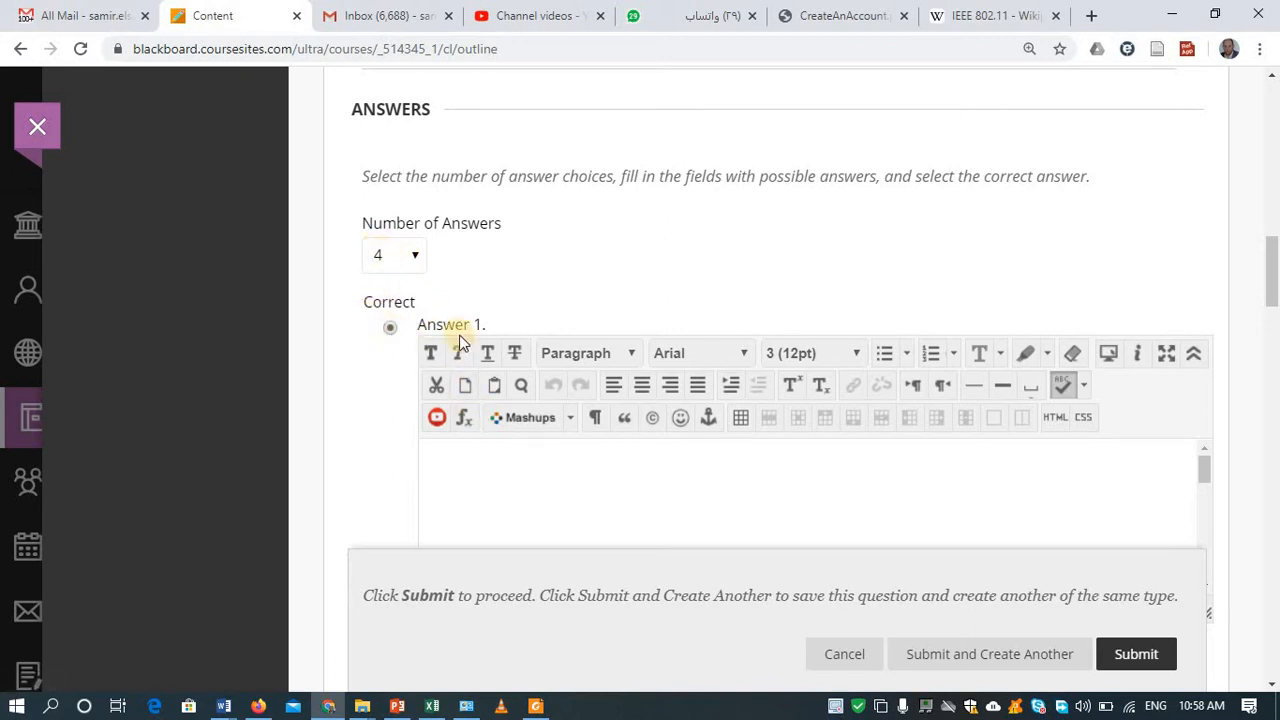
{"action": "left_click", "coordinate": [450, 458]}
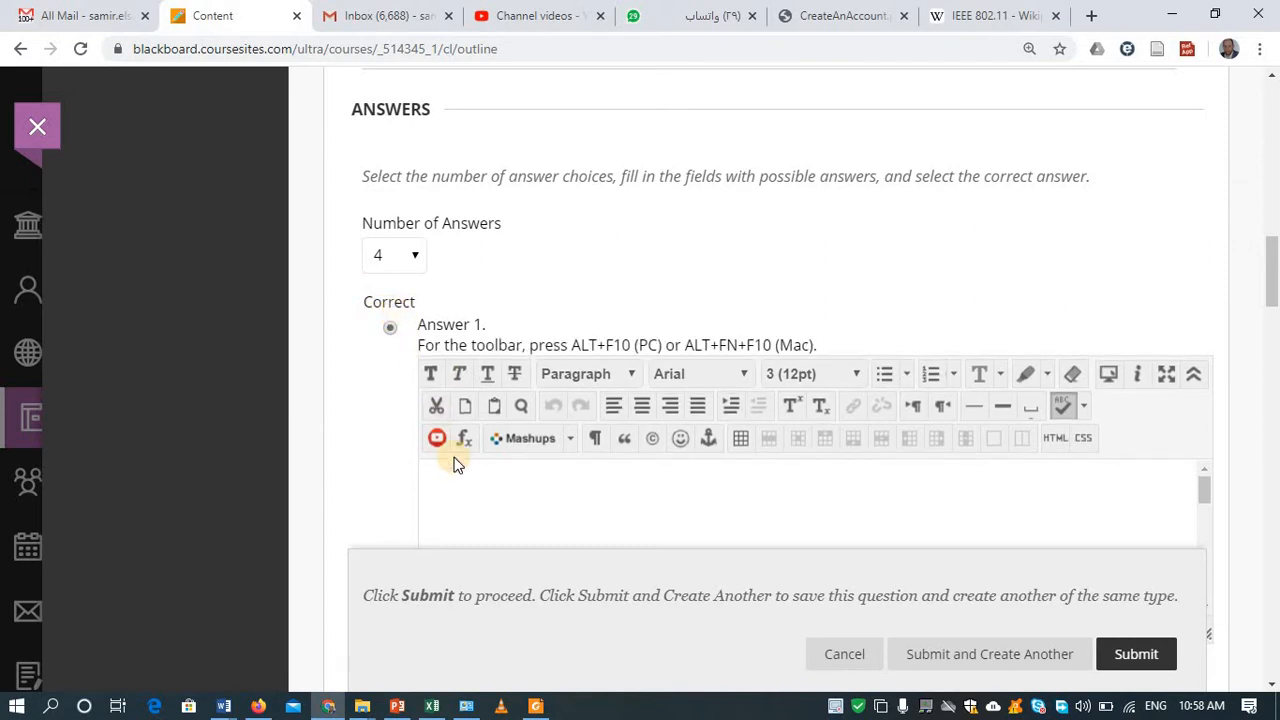
{"action": "type", "text": "Cairo"}
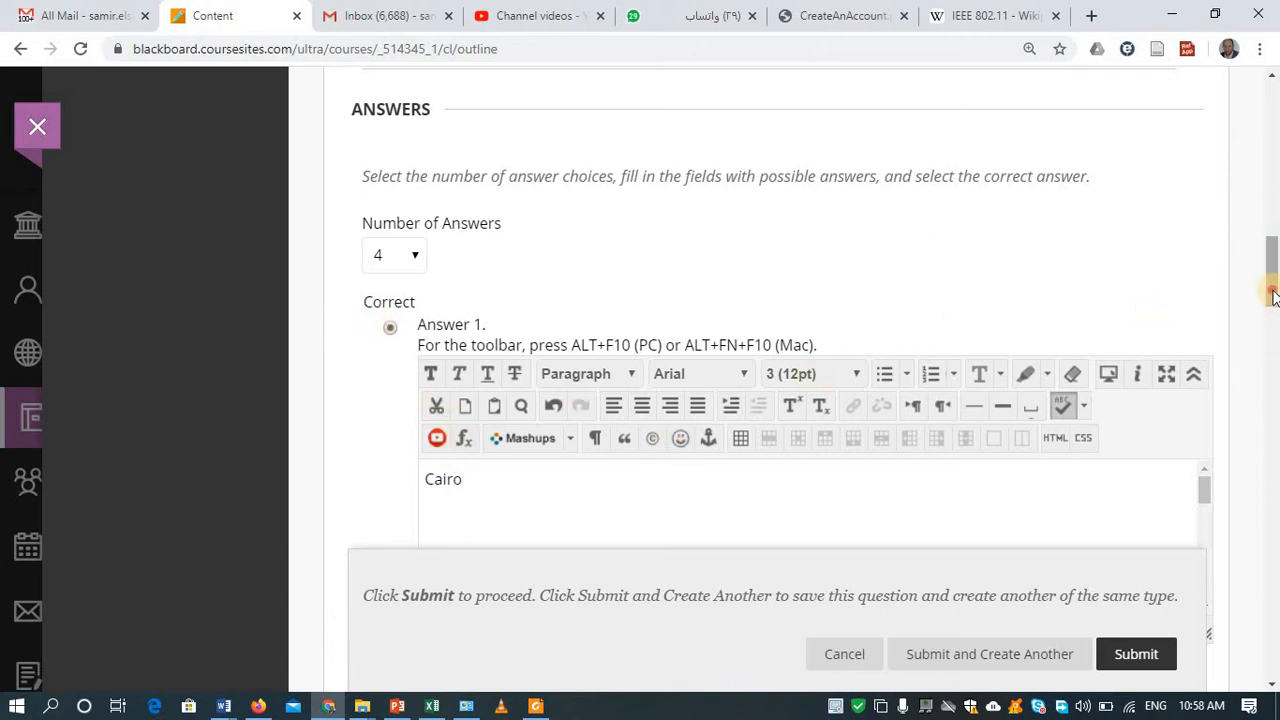
{"action": "scroll", "coordinate": [1272, 300], "scroll_direction": "down", "scroll_amount": 4}
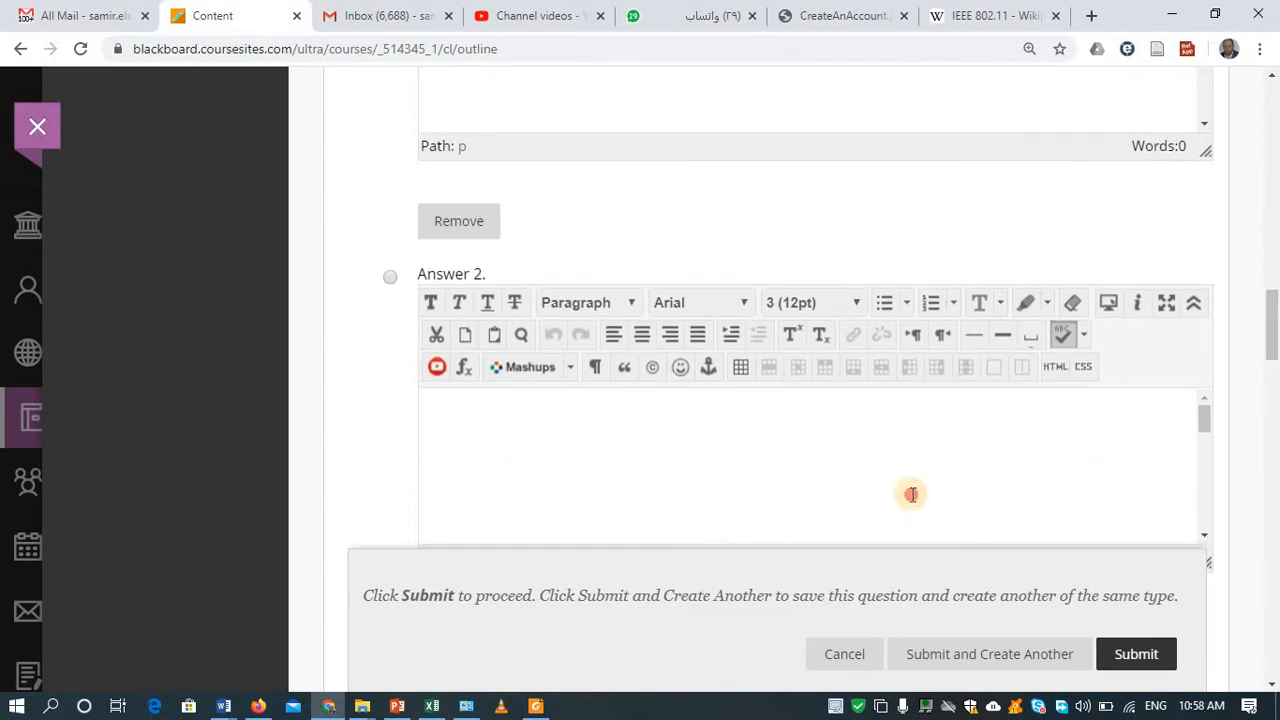
Step: Enter the remaining answers Aswan, PAris and Nothing in slots 2 to 4
{"action": "left_click", "coordinate": [912, 496]}
{"action": "type", "text": "Aswan"}
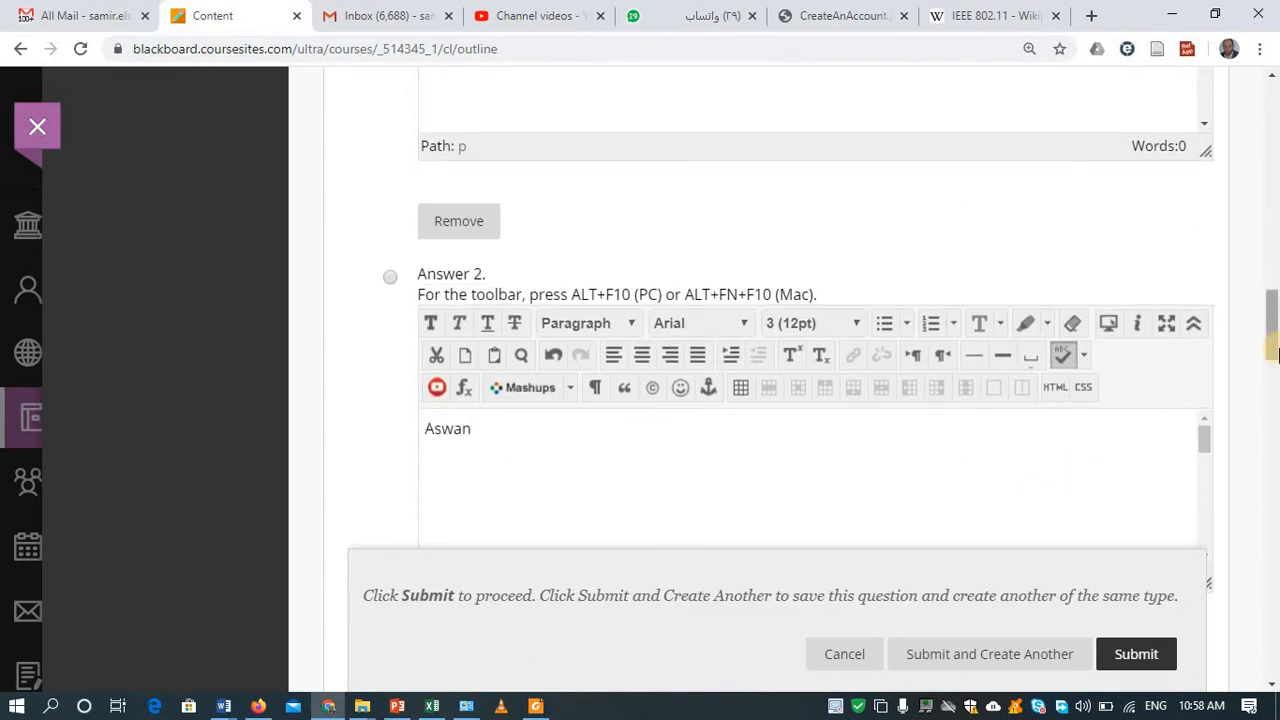
{"action": "left_click_drag", "start_coordinate": [1275, 342], "coordinate": [1271, 388]}
{"action": "left_click", "coordinate": [958, 485]}
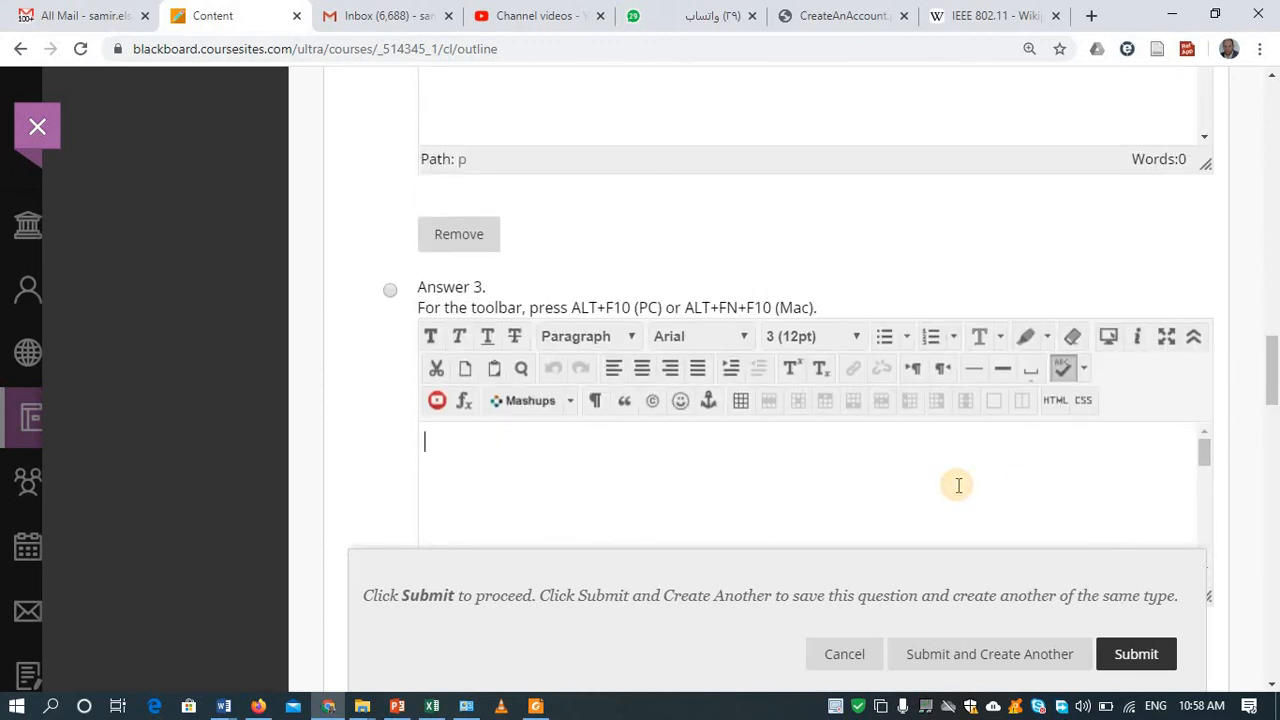
{"action": "type", "text": "PAris"}
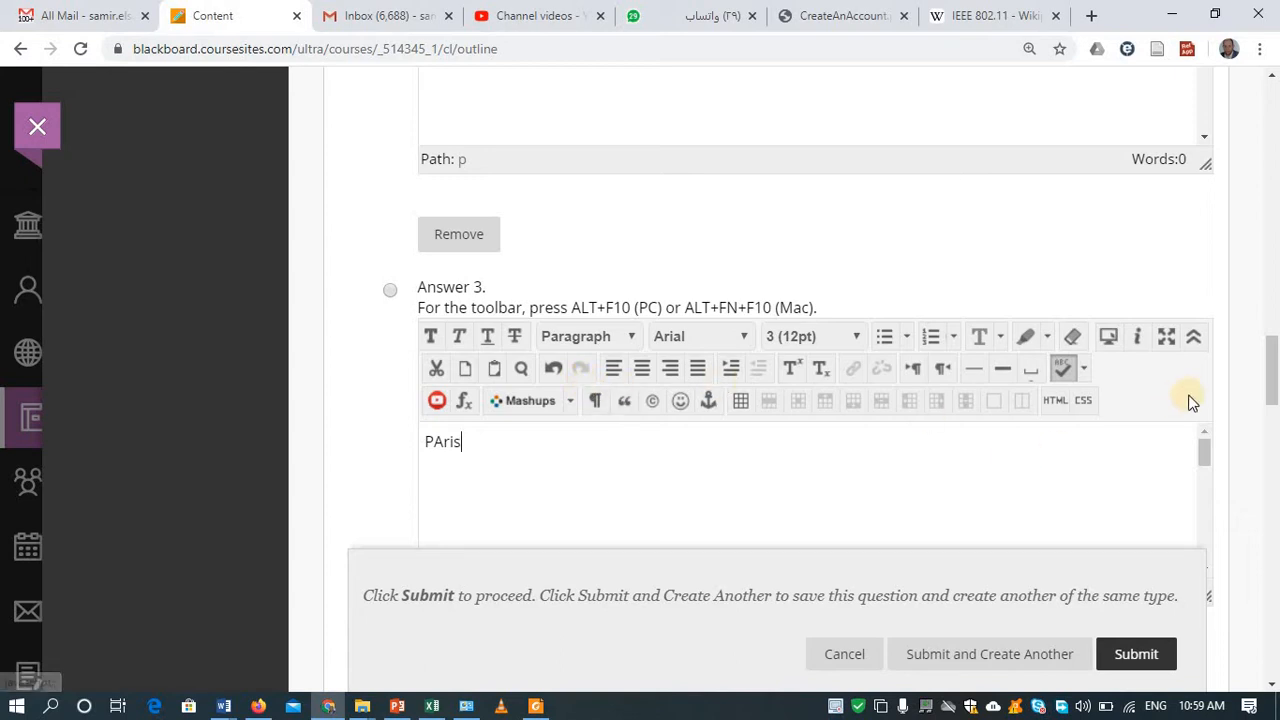
{"action": "left_click_drag", "start_coordinate": [1276, 360], "coordinate": [1257, 436]}
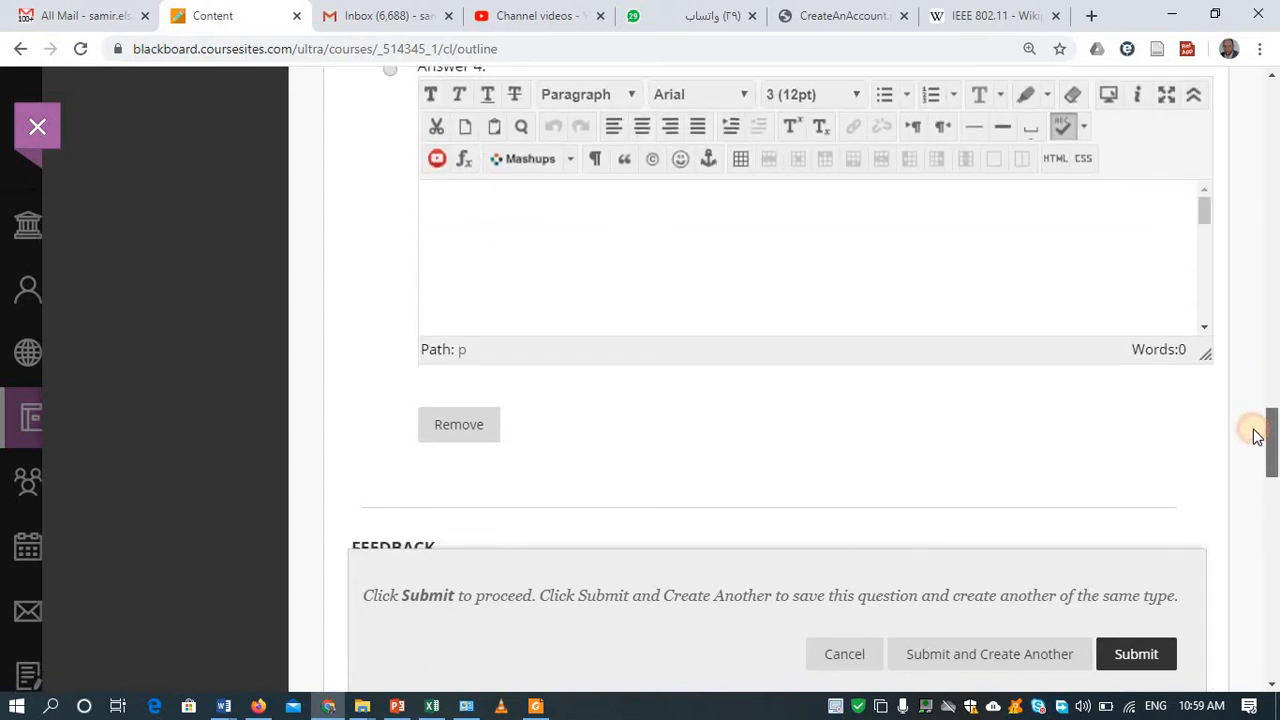
{"action": "left_click", "coordinate": [825, 240]}
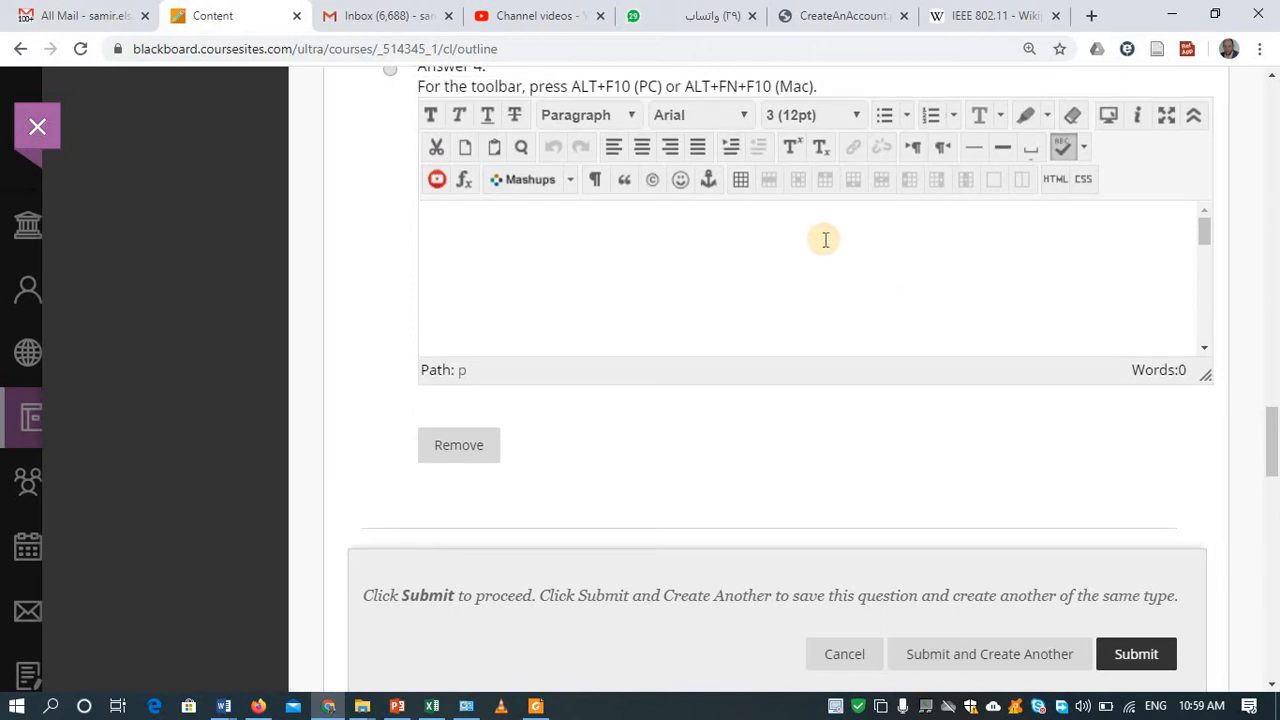
{"action": "type", "text": "Nothing"}
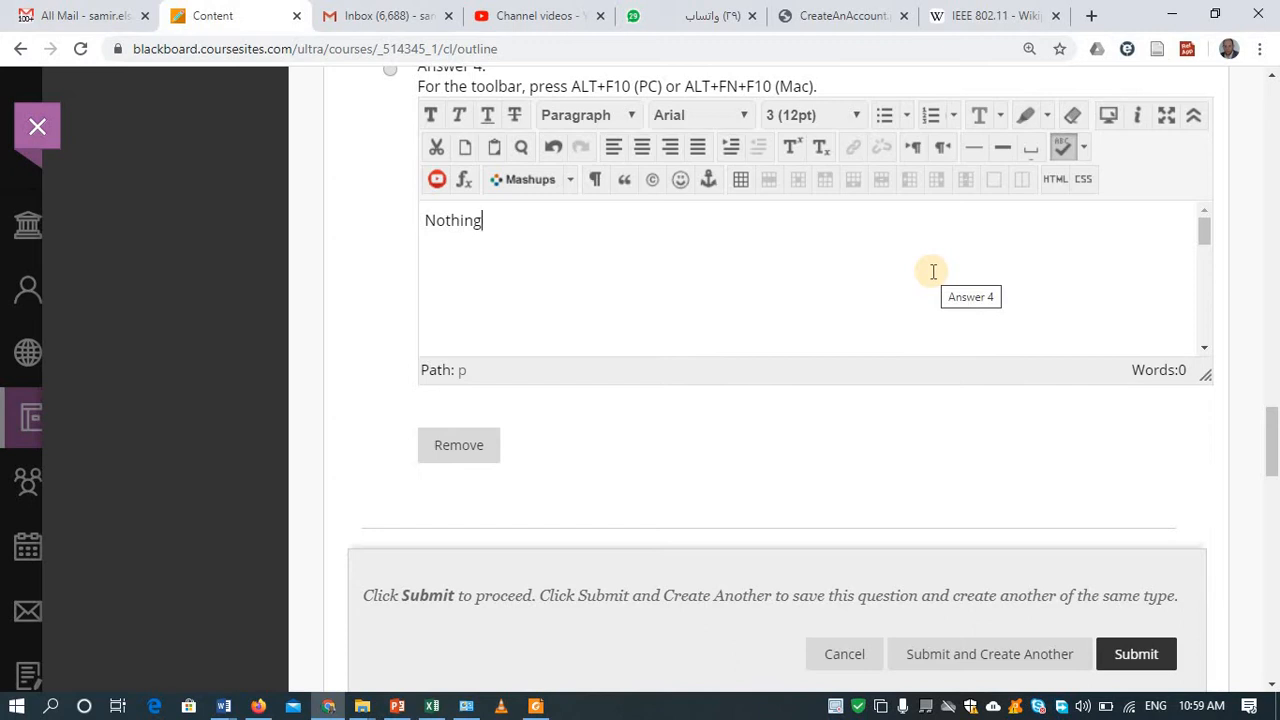
{"action": "scroll", "coordinate": [1272, 479], "scroll_direction": "down", "scroll_amount": 1}
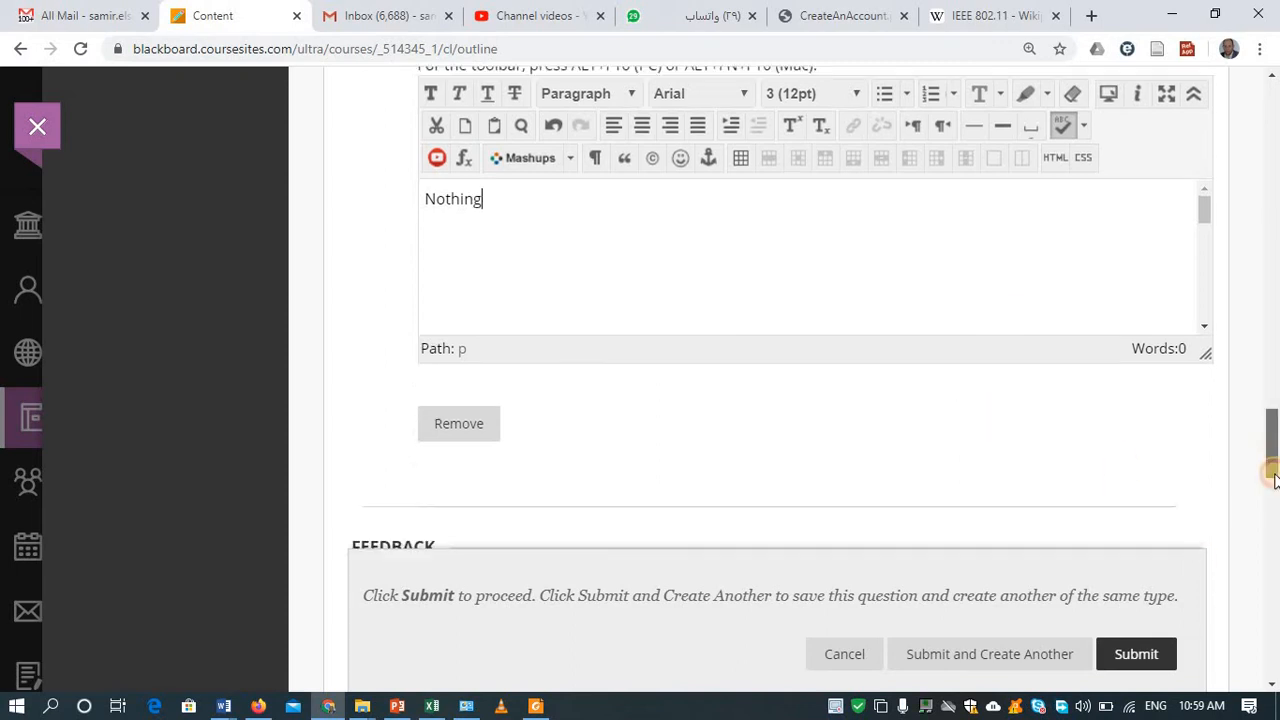
{"action": "scroll", "coordinate": [1272, 479], "scroll_direction": "down", "scroll_amount": 4}
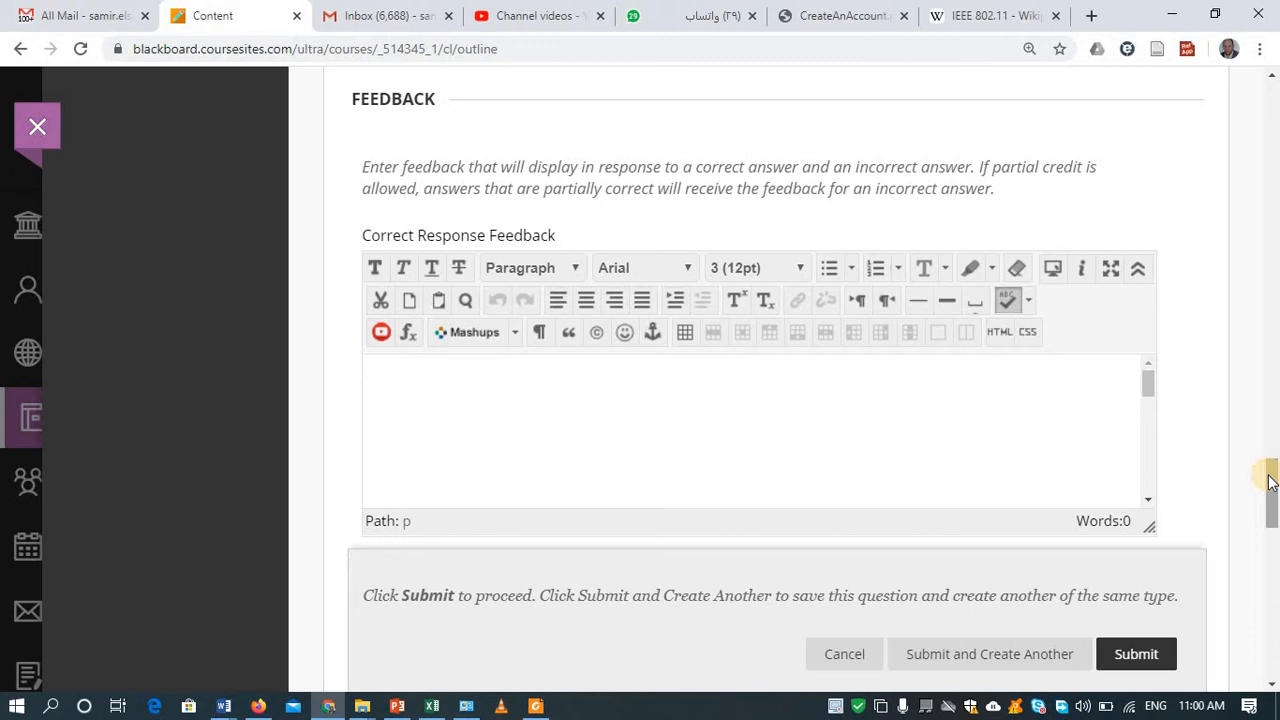
Step: Scroll past Feedback, Categories and Instructor Notes, then submit Q1 and create another multiple-choice question
{"action": "left_click_drag", "start_coordinate": [1270, 480], "coordinate": [1272, 518]}
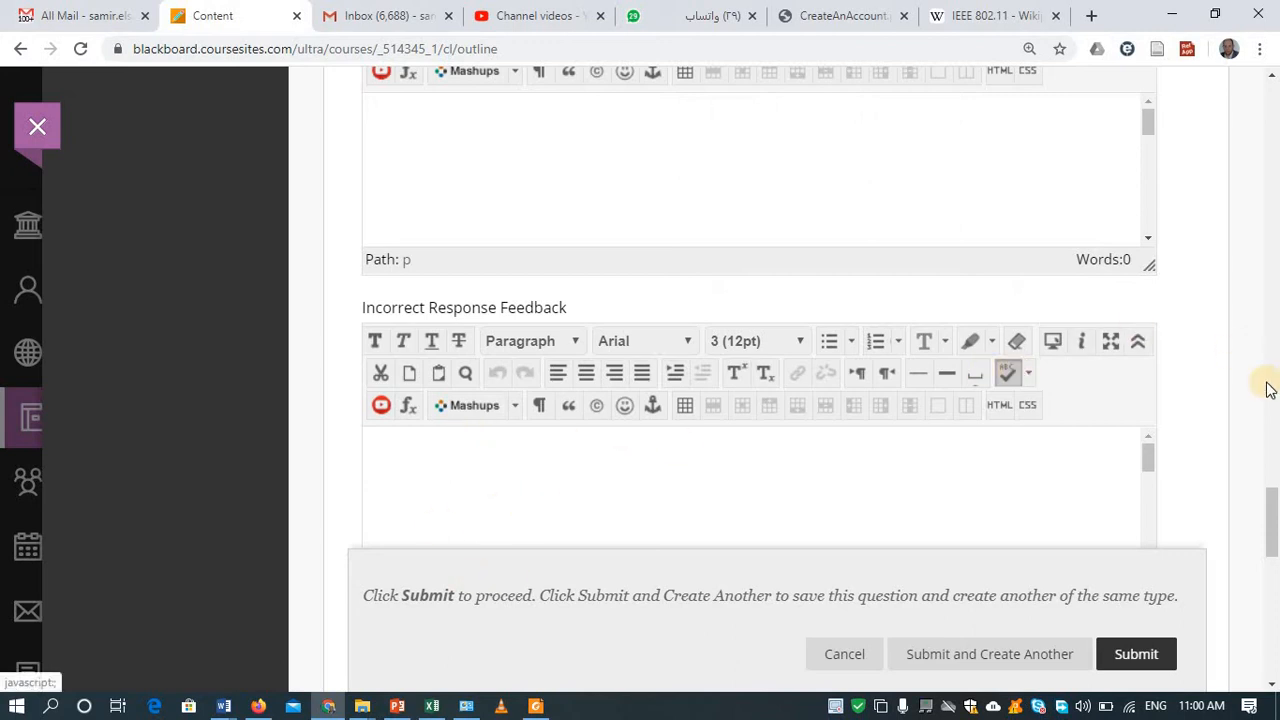
{"action": "scroll", "coordinate": [1270, 550], "scroll_direction": "down", "scroll_amount": 1}
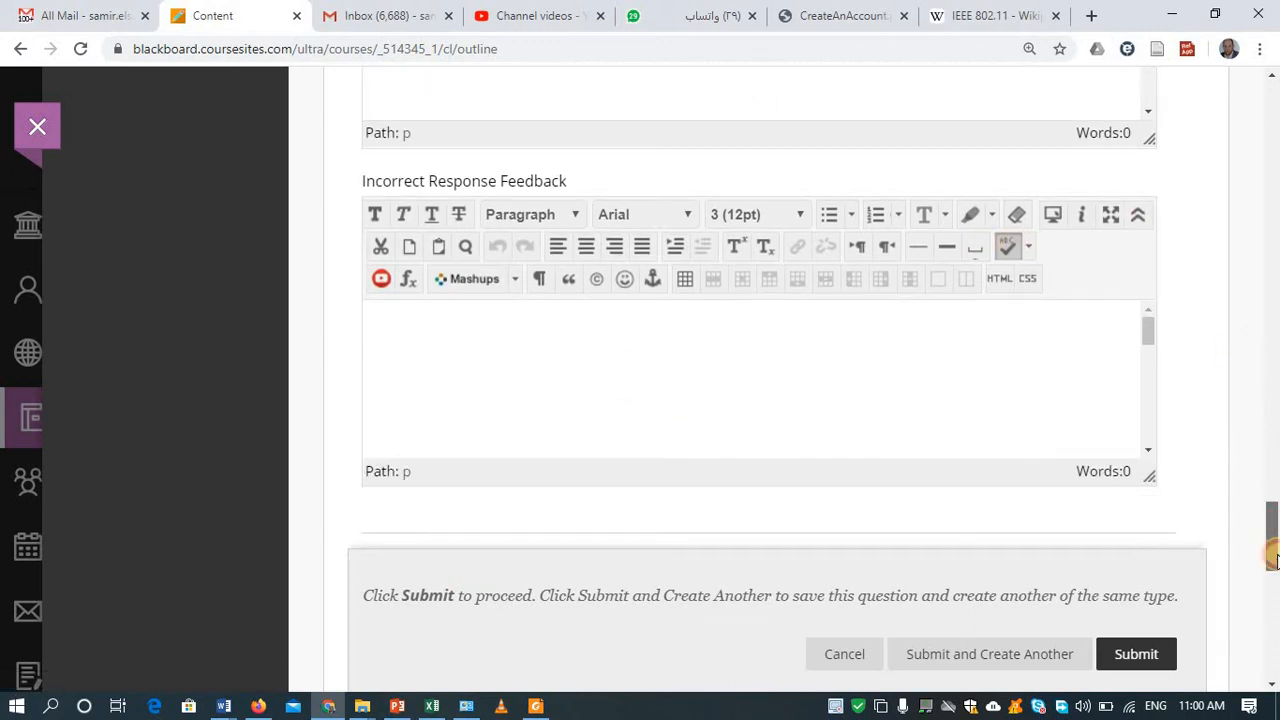
{"action": "left_click_drag", "start_coordinate": [1272, 560], "coordinate": [1274, 581]}
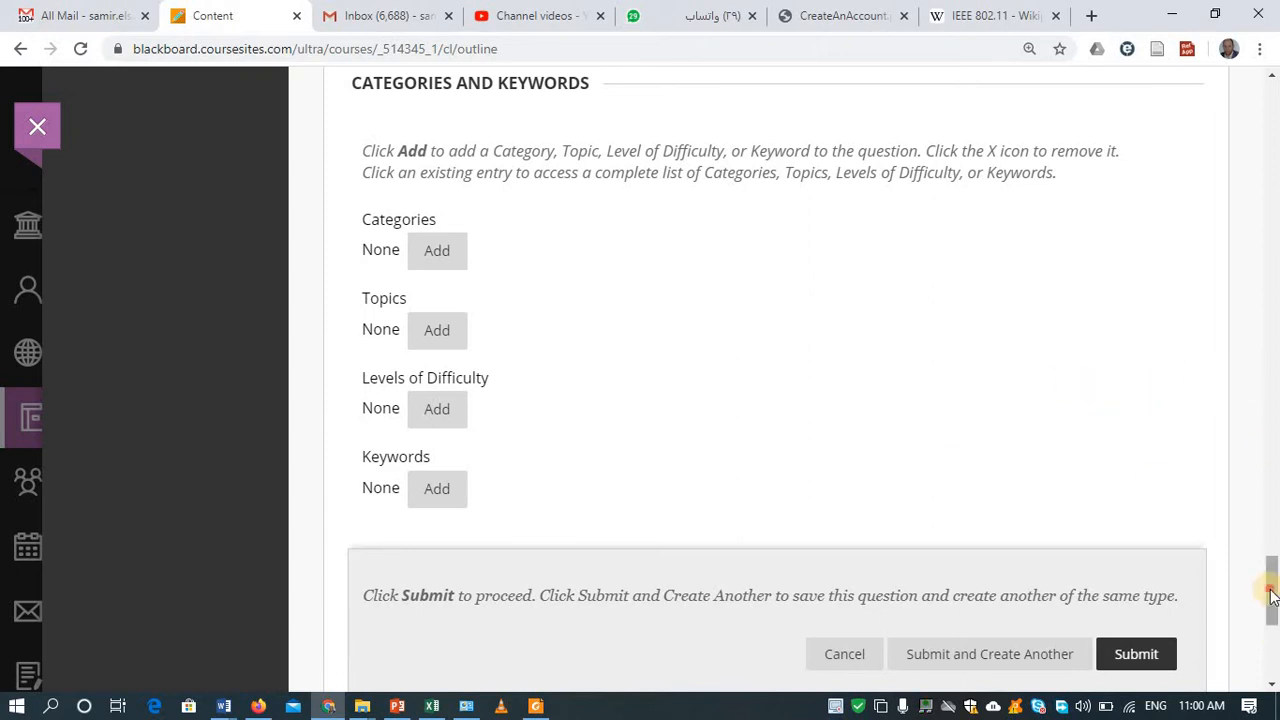
{"action": "left_click_drag", "start_coordinate": [1272, 595], "coordinate": [1274, 655]}
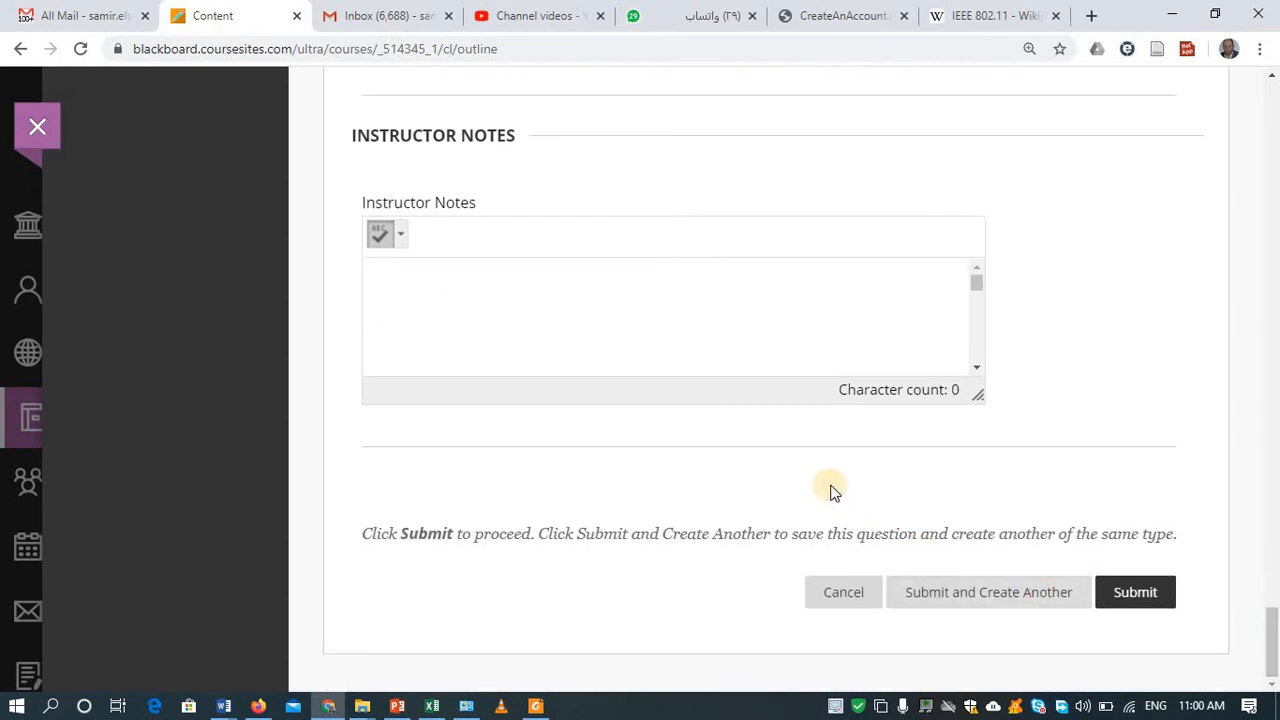
{"action": "left_click", "coordinate": [680, 303]}
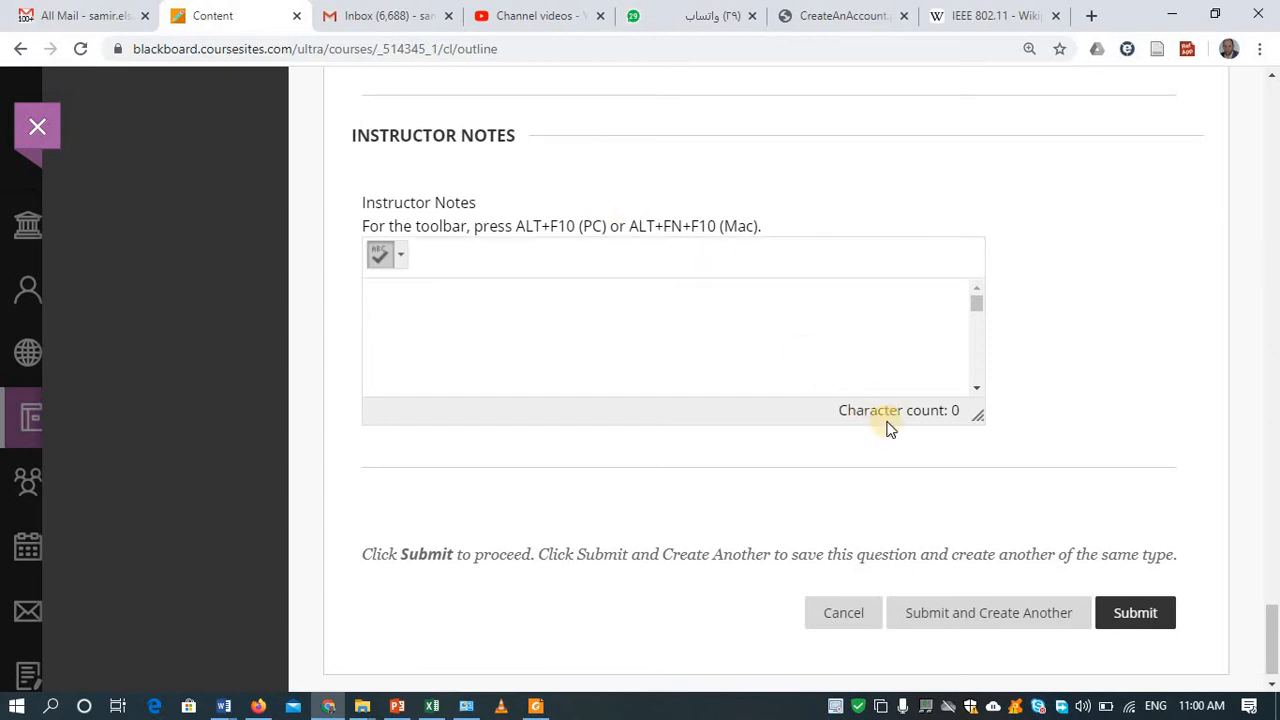
{"action": "left_click", "coordinate": [986, 622]}
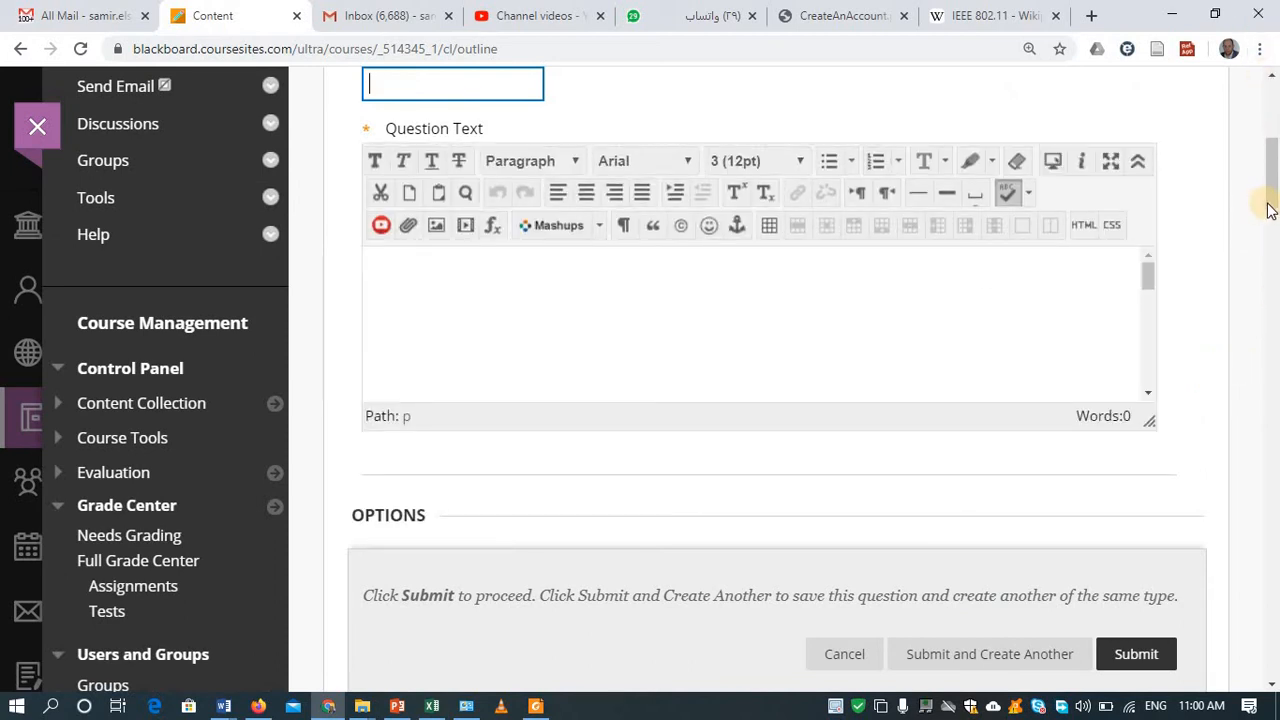
Step: Title the new question 'Sample MCQ', correcting the typos along the way
{"action": "left_click_drag", "start_coordinate": [1271, 170], "coordinate": [1273, 103]}
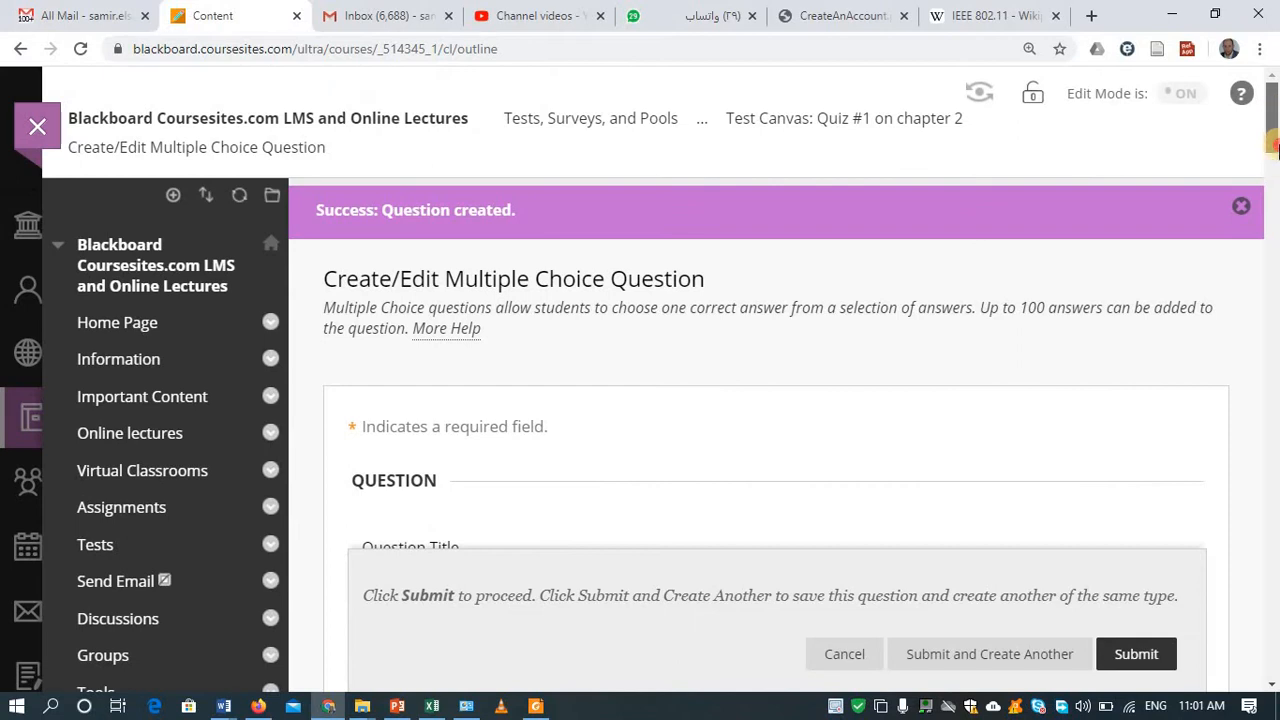
{"action": "left_click_drag", "start_coordinate": [1276, 148], "coordinate": [1277, 165]}
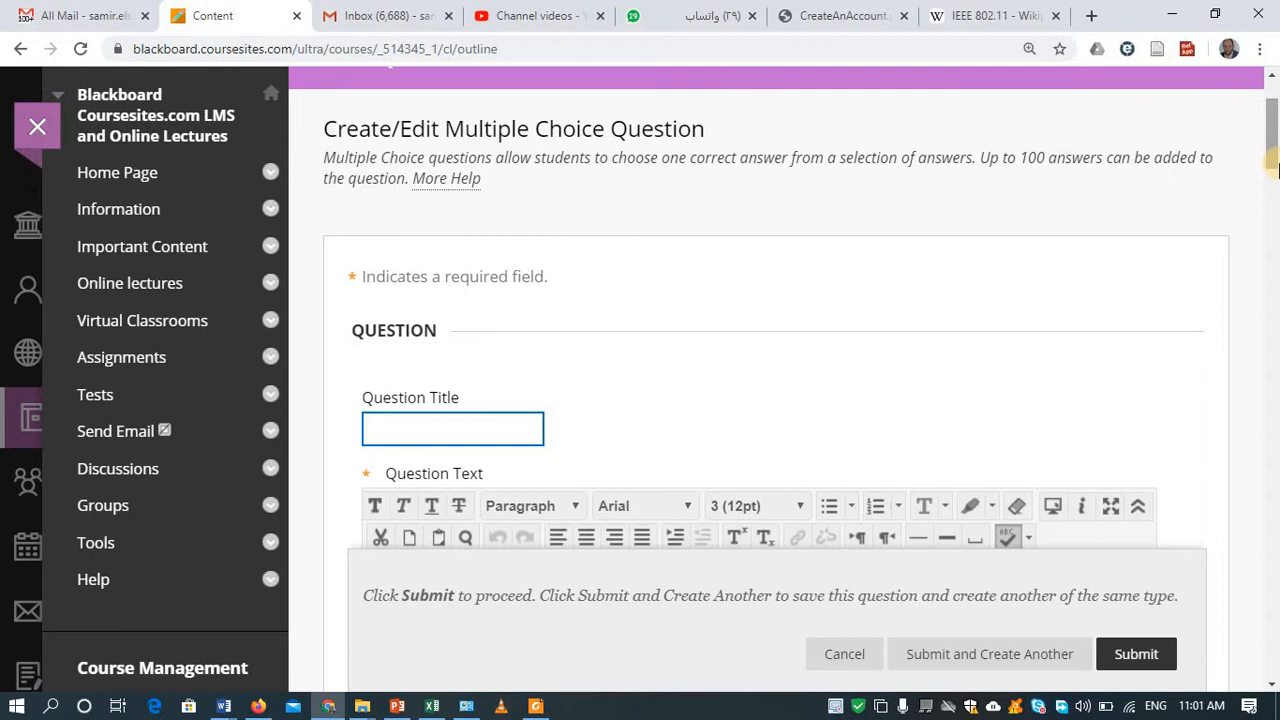
{"action": "type", "text": "Sample Qu"}
{"action": "key", "text": "BackSpace"}
{"action": "type", "text": "MQ"}
{"action": "key", "text": "BackSpace"}
{"action": "type", "text": "CQ"}
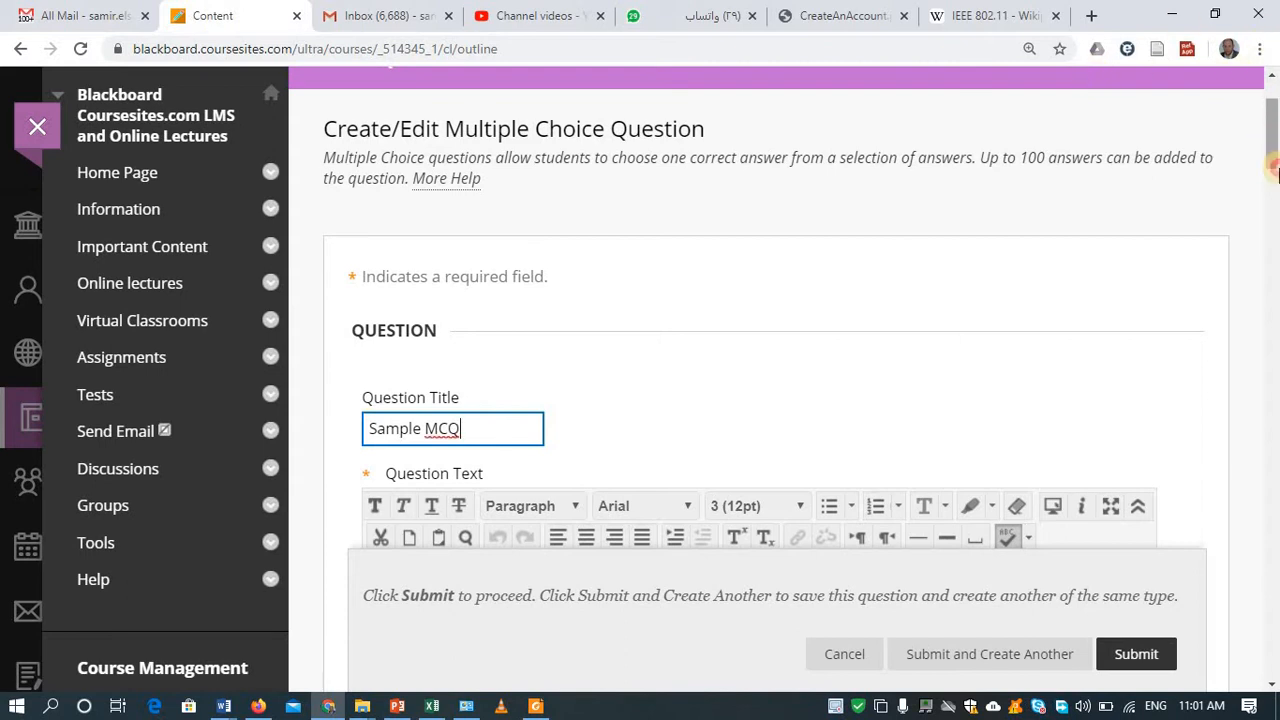
Step: Enter the question text 'this is a test'
{"action": "left_click_drag", "start_coordinate": [1275, 172], "coordinate": [1249, 211]}
{"action": "left_click", "coordinate": [855, 114]}
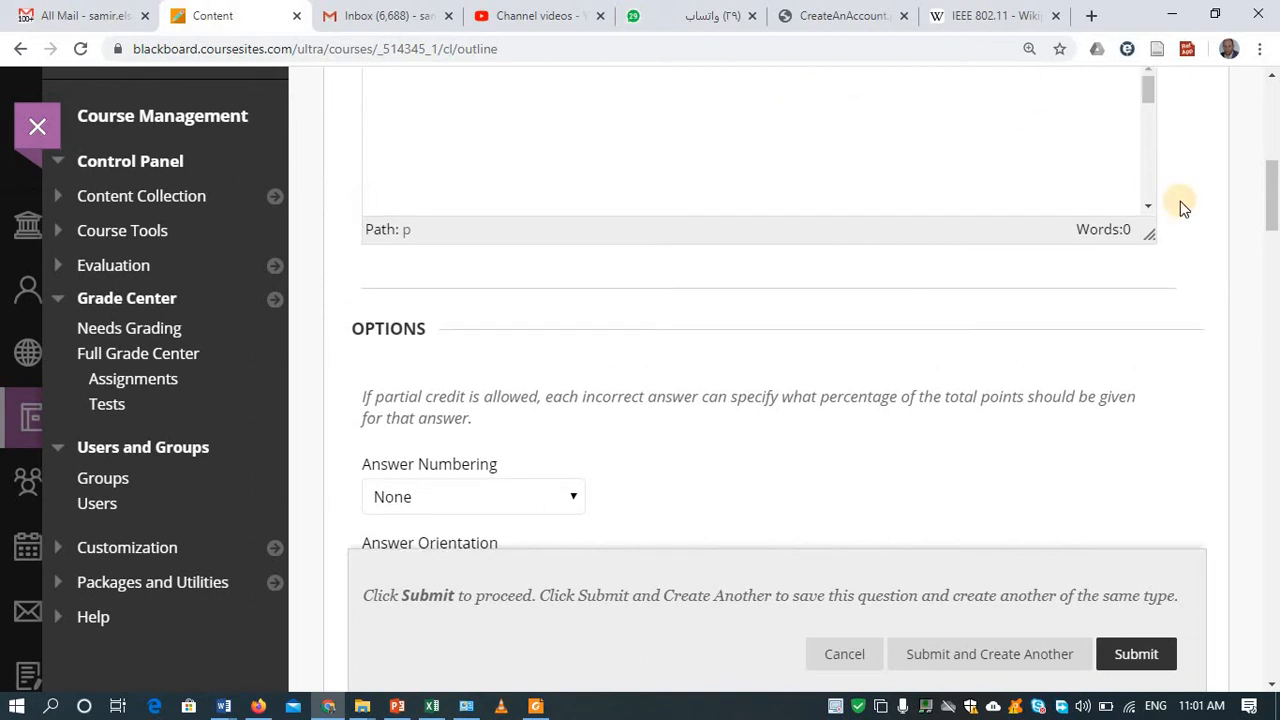
{"action": "left_click_drag", "start_coordinate": [1273, 207], "coordinate": [1275, 186]}
{"action": "type", "text": "t"}
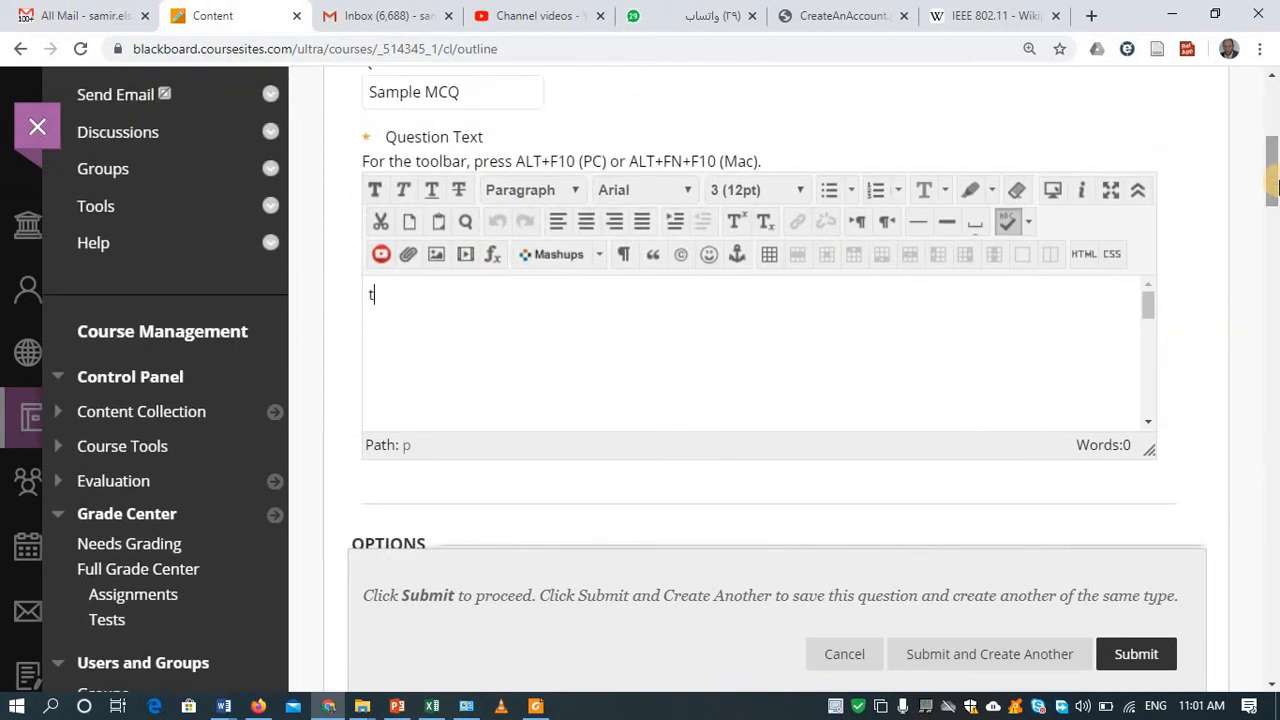
{"action": "type", "text": "his is a te"}
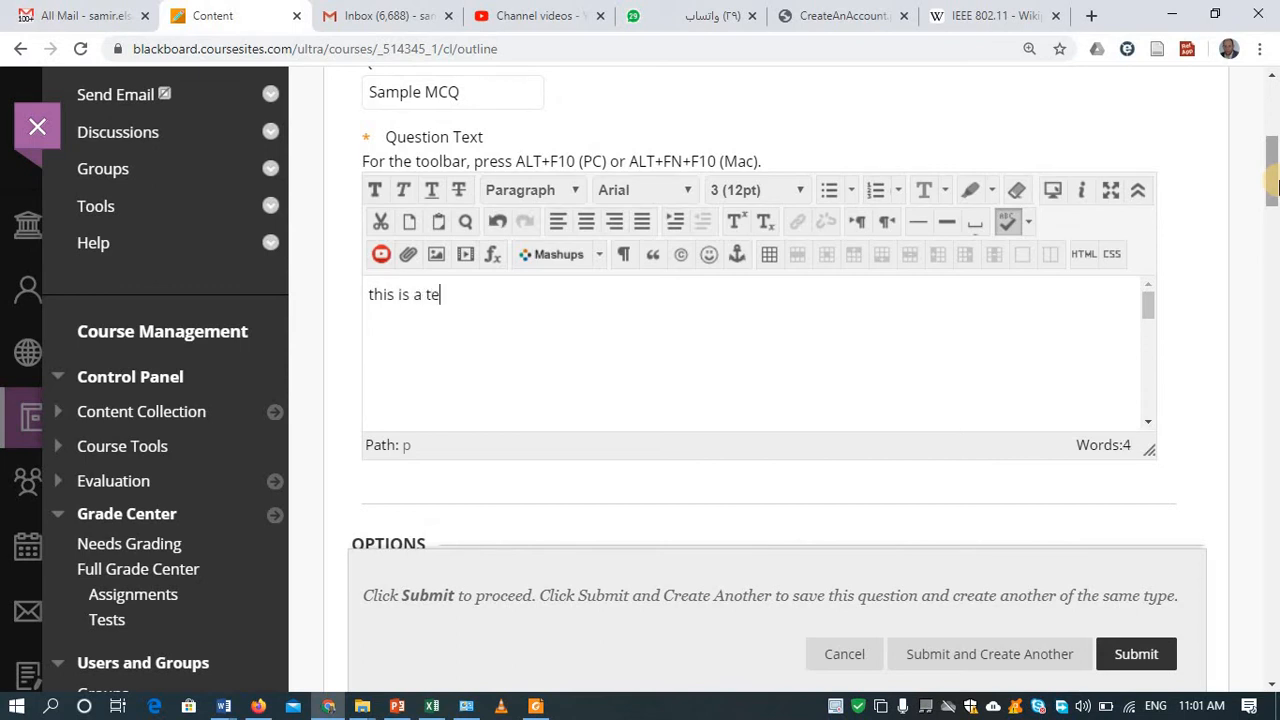
{"action": "type", "text": "st"}
{"action": "left_click_drag", "start_coordinate": [1273, 182], "coordinate": [1254, 240]}
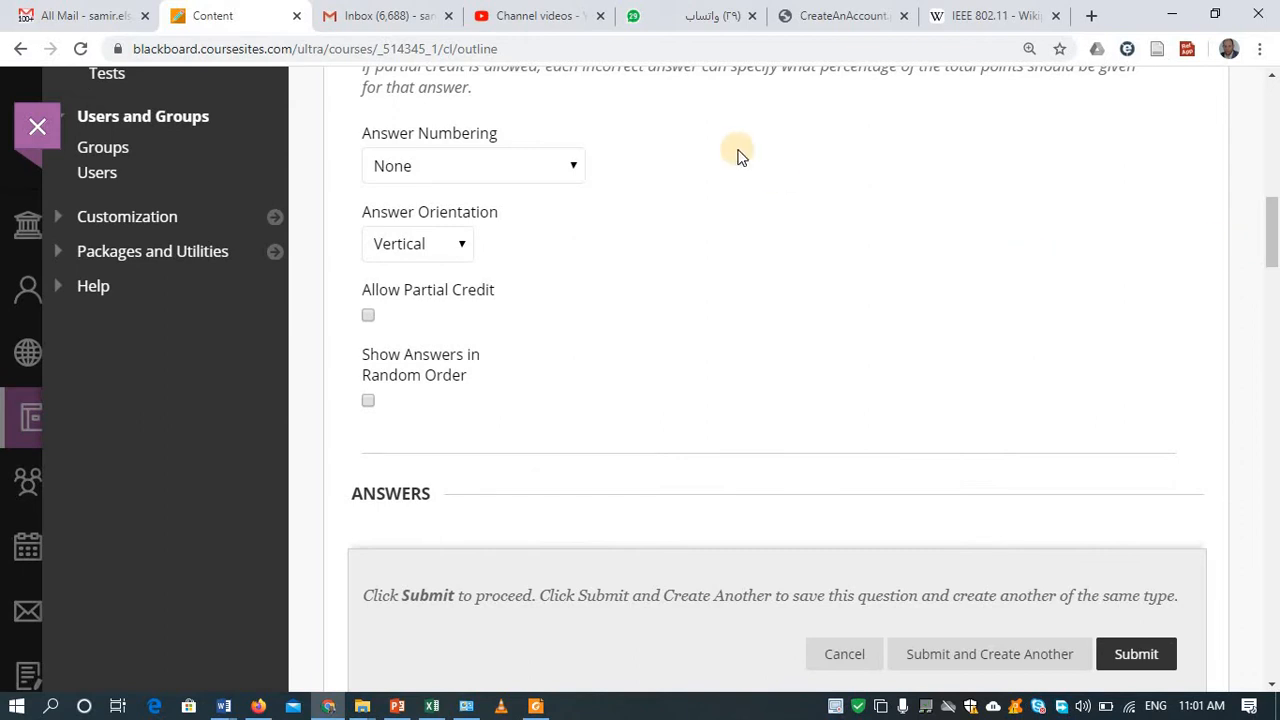
Step: Number the answers with lowercase letters and show them in random order
{"action": "left_click", "coordinate": [449, 166]}
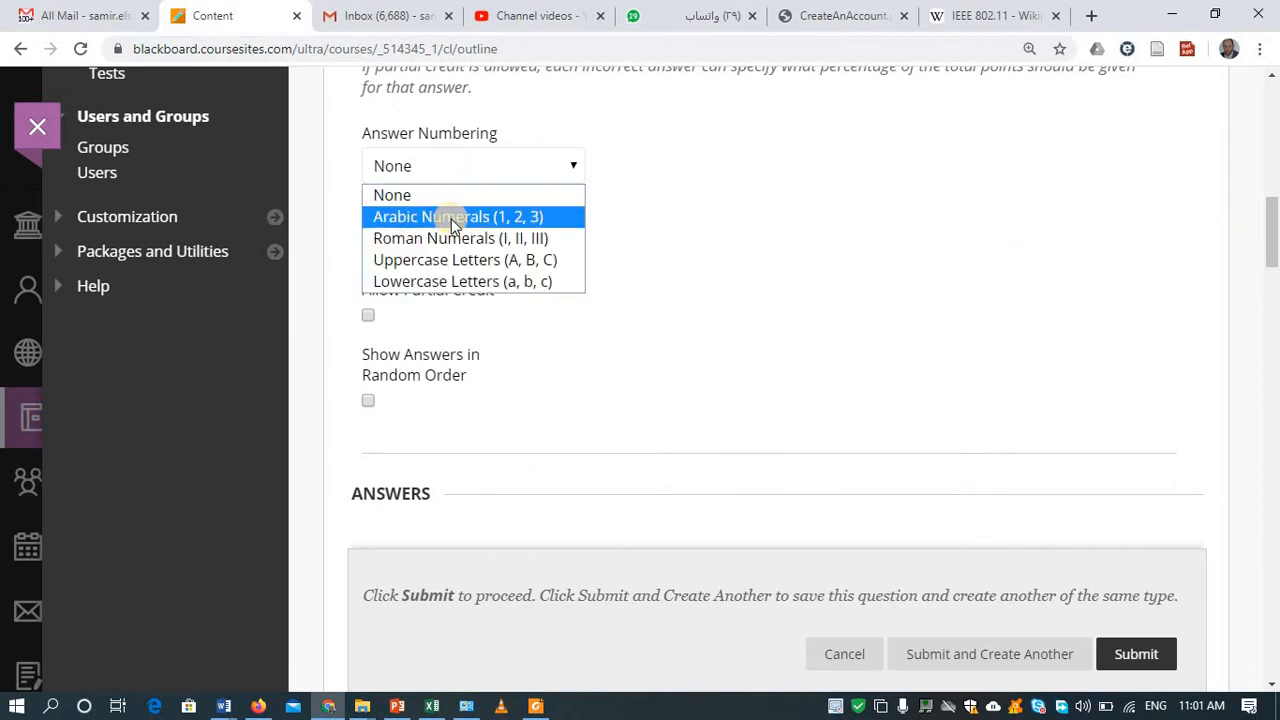
{"action": "left_click", "coordinate": [443, 281]}
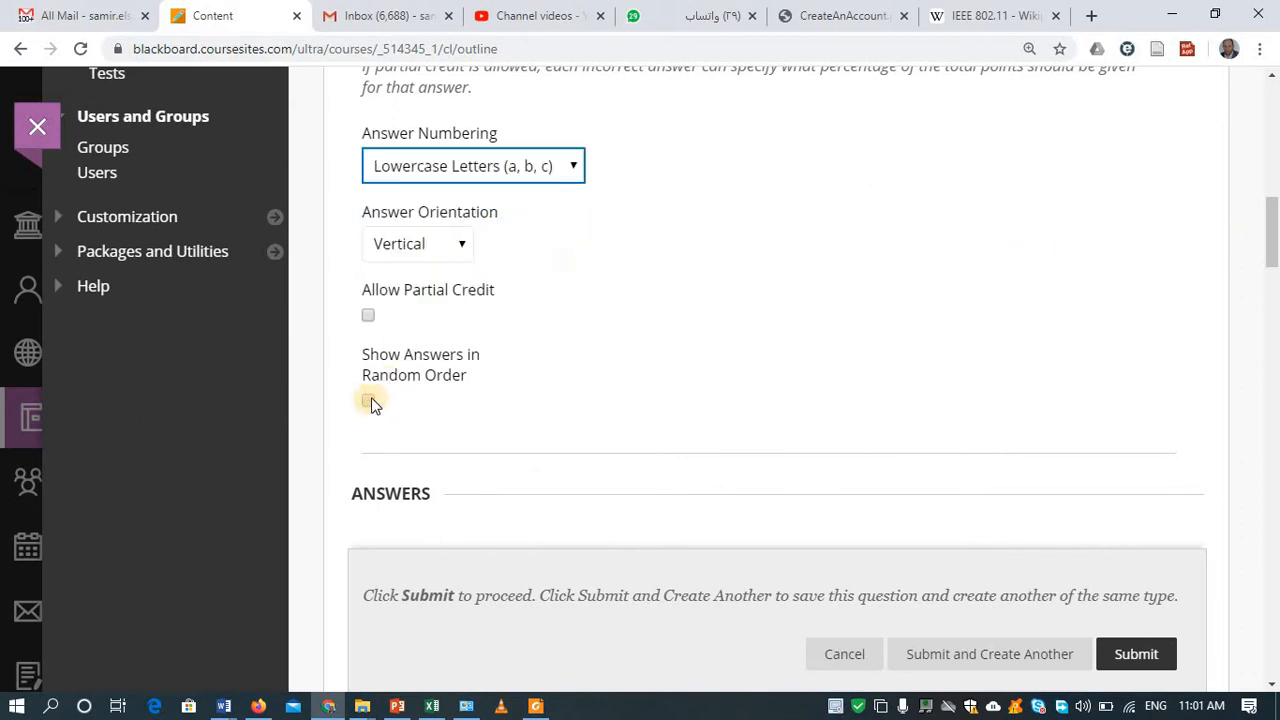
{"action": "left_click", "coordinate": [368, 401]}
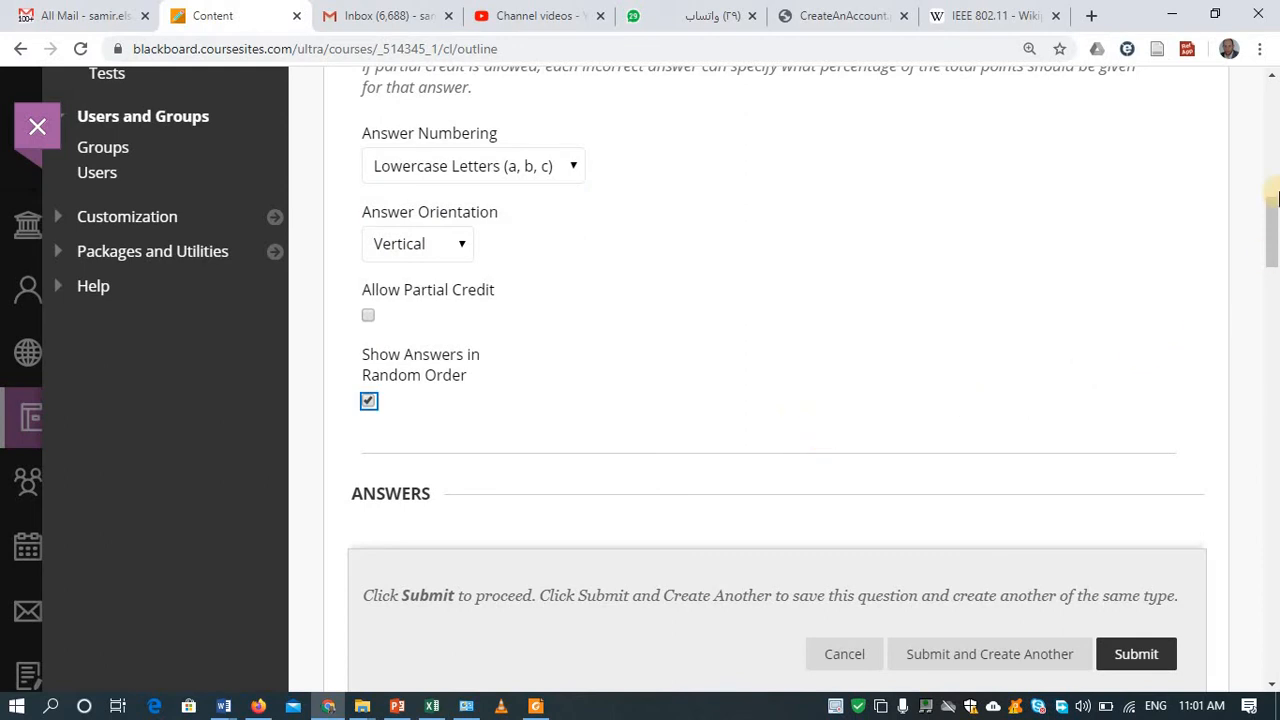
Step: Fill in the first three answer choices and remove the unused fourth answer
{"action": "left_click_drag", "start_coordinate": [1277, 197], "coordinate": [1273, 218]}
{"action": "left_click_drag", "start_coordinate": [1254, 278], "coordinate": [1254, 288]}
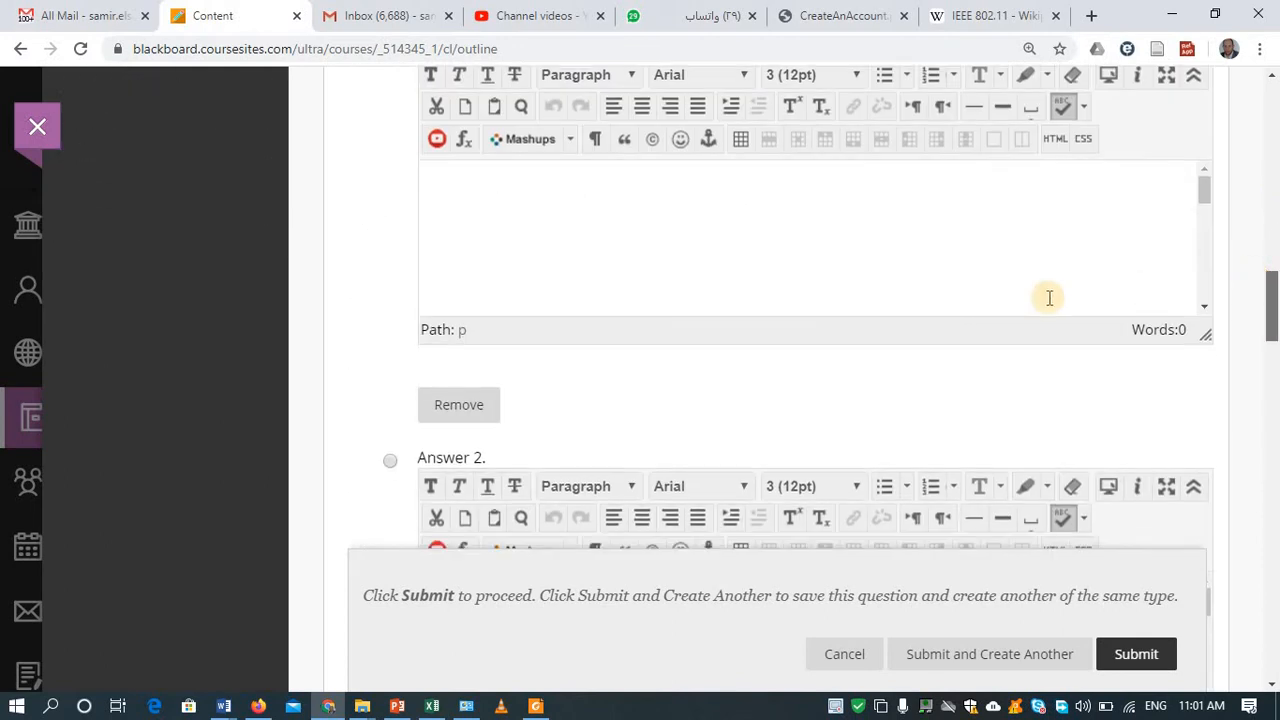
{"action": "left_click", "coordinate": [978, 274]}
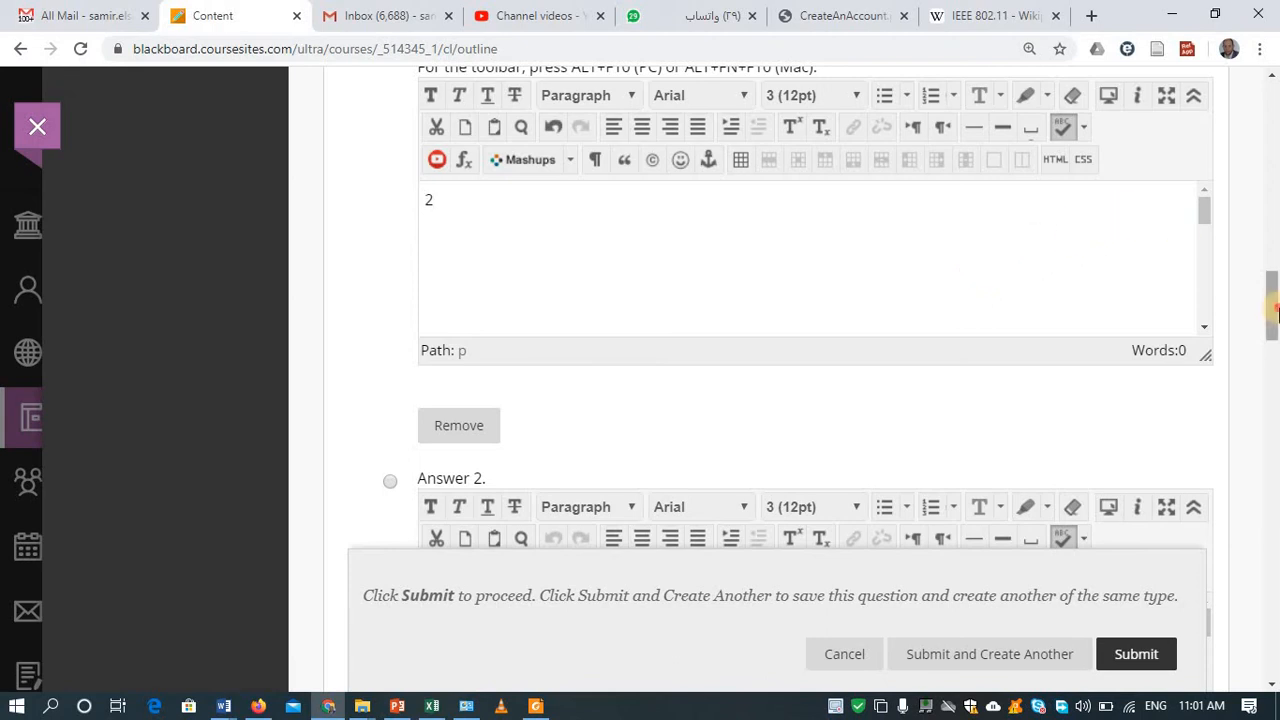
{"action": "scroll", "coordinate": [1274, 312], "scroll_direction": "down", "scroll_amount": 2}
{"action": "left_click", "coordinate": [1004, 418]}
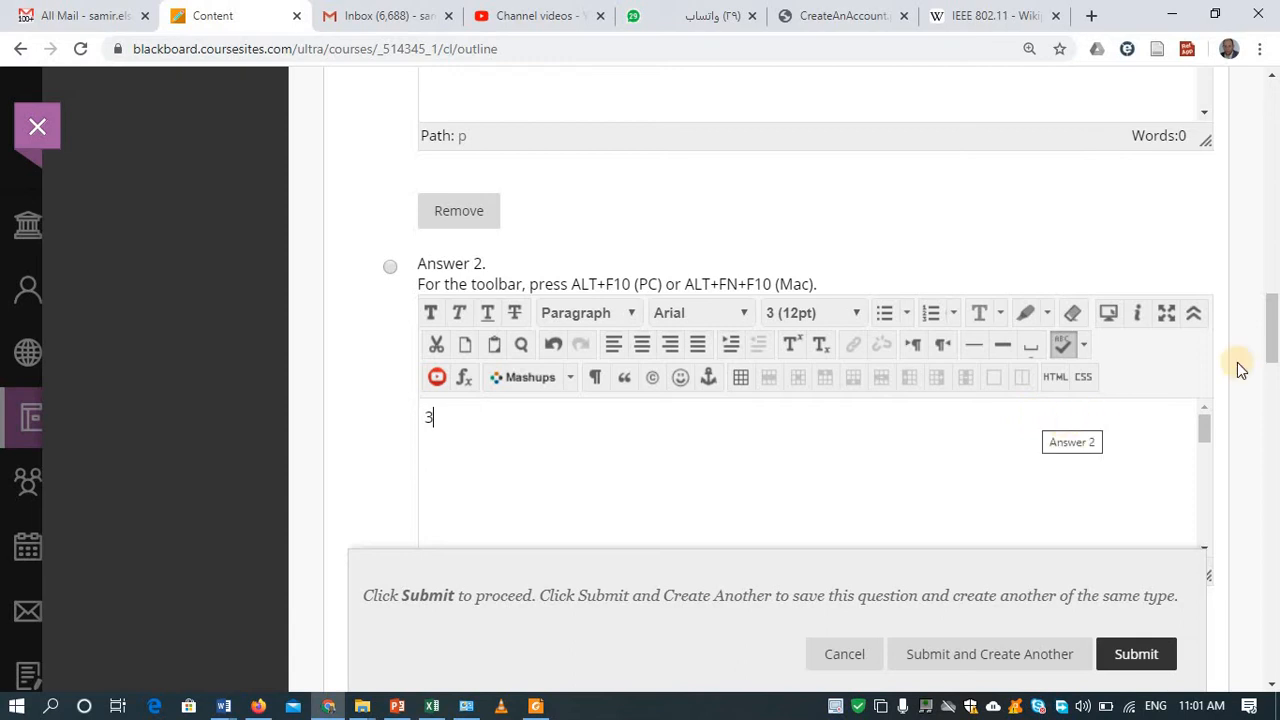
{"action": "left_click_drag", "start_coordinate": [1275, 344], "coordinate": [1276, 352]}
{"action": "scroll", "coordinate": [1274, 360], "scroll_direction": "down", "scroll_amount": 5}
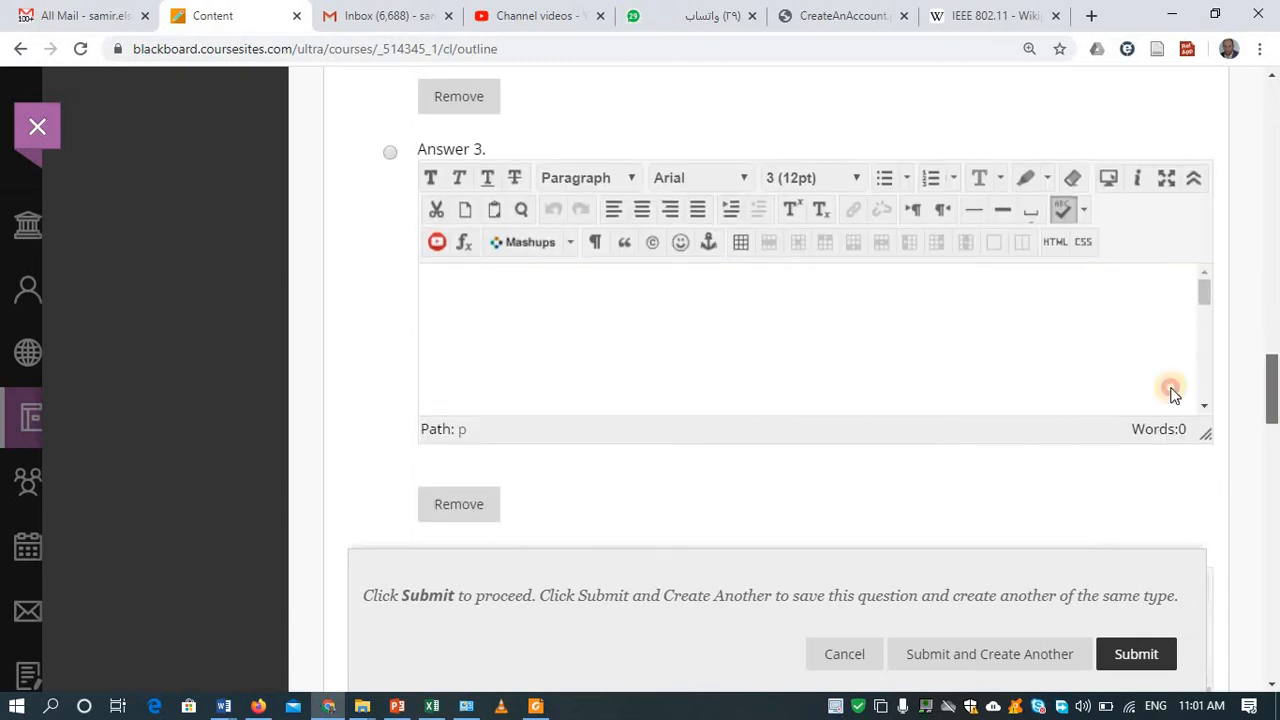
{"action": "left_click", "coordinate": [850, 352]}
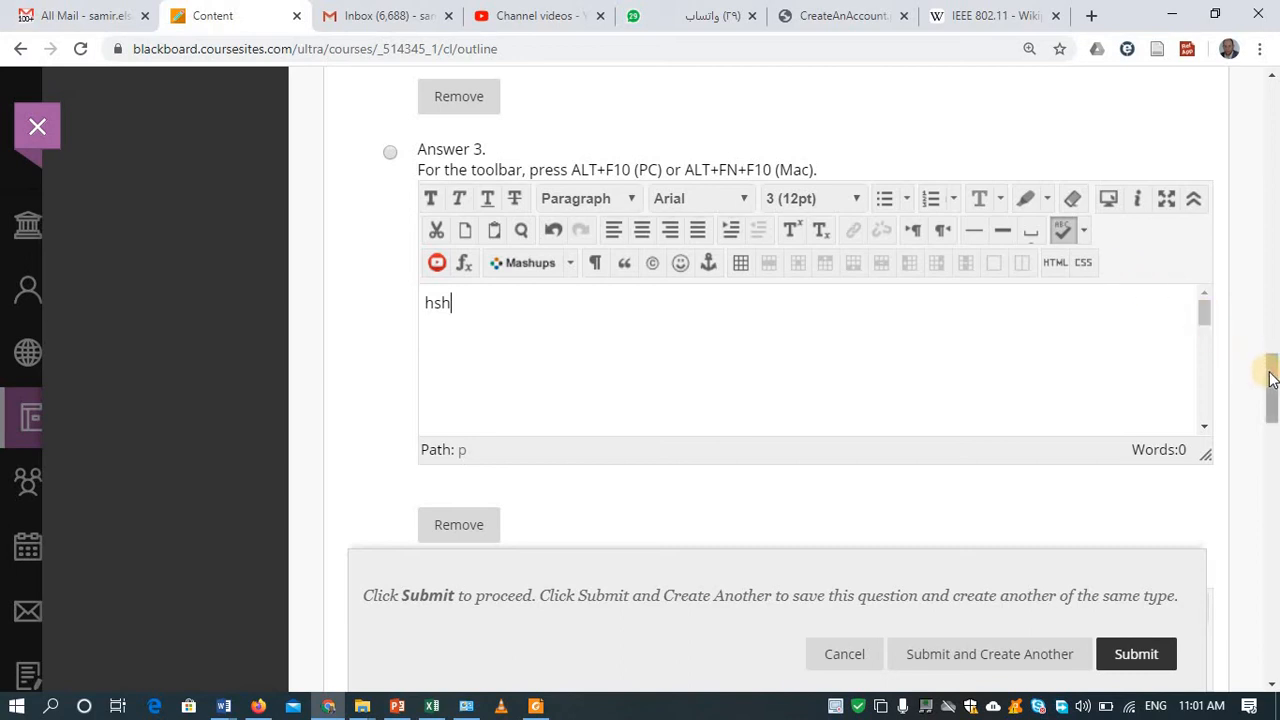
{"action": "left_click_drag", "start_coordinate": [1266, 366], "coordinate": [1272, 436]}
{"action": "left_click", "coordinate": [476, 462]}
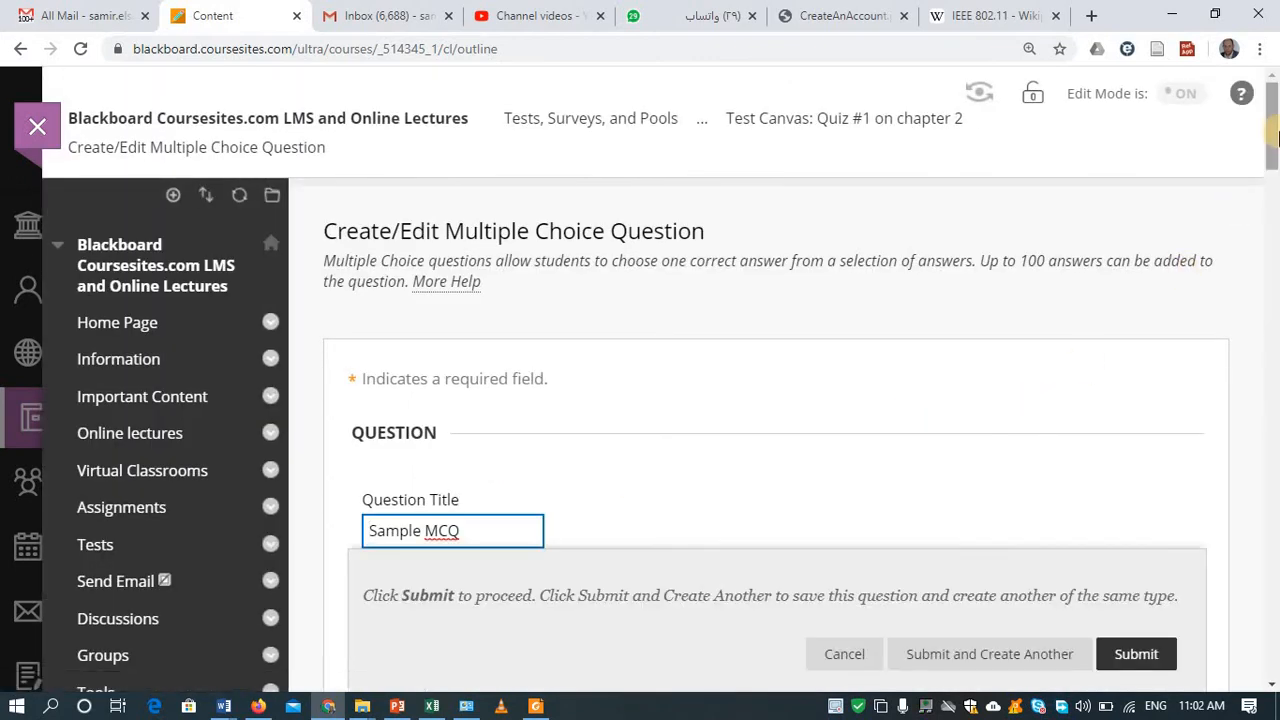
{"action": "left_click_drag", "start_coordinate": [1272, 203], "coordinate": [1272, 612]}
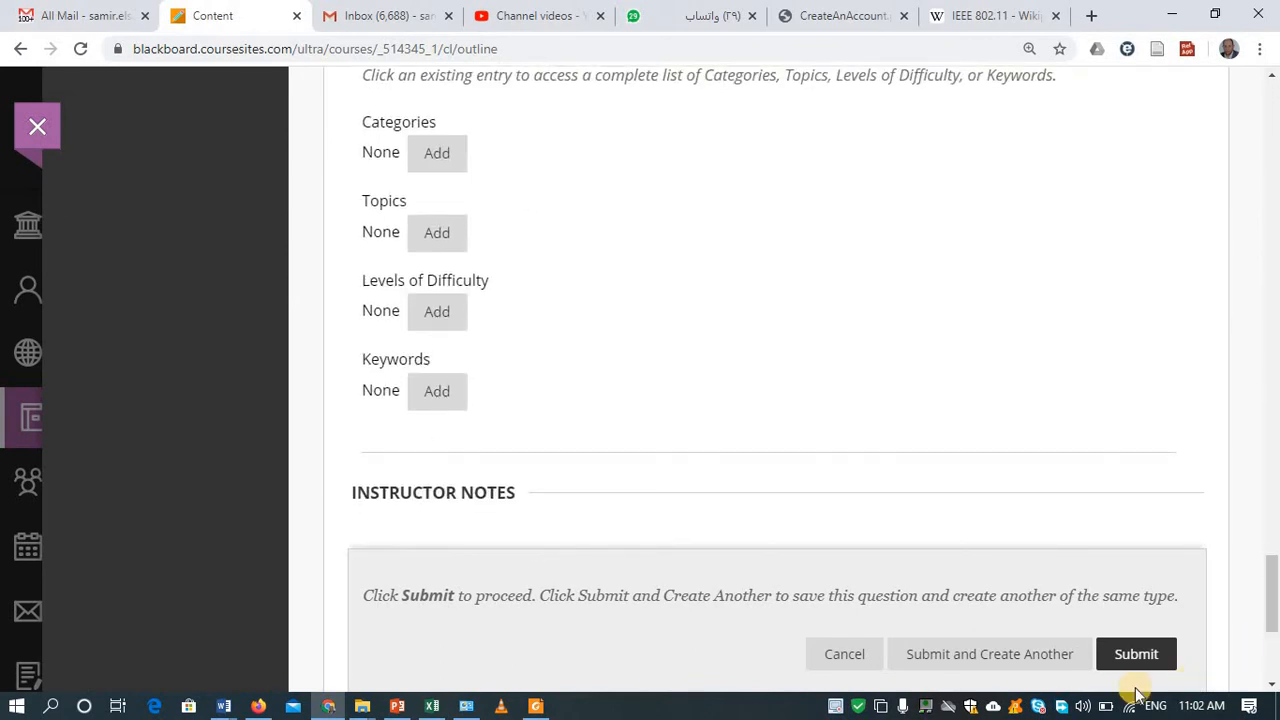
Step: Submit the Sample MCQ and start a new Multiple Answer question from Create Question
{"action": "left_click", "coordinate": [1136, 655]}
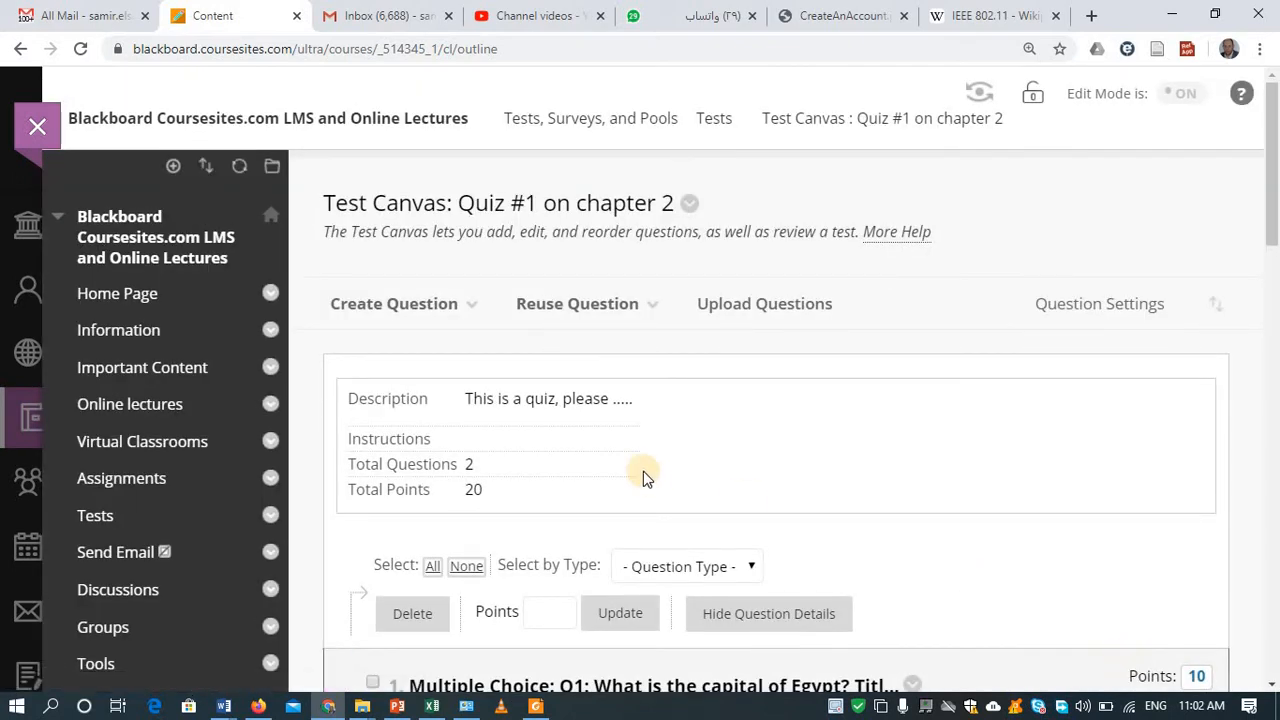
{"action": "left_click", "coordinate": [405, 320]}
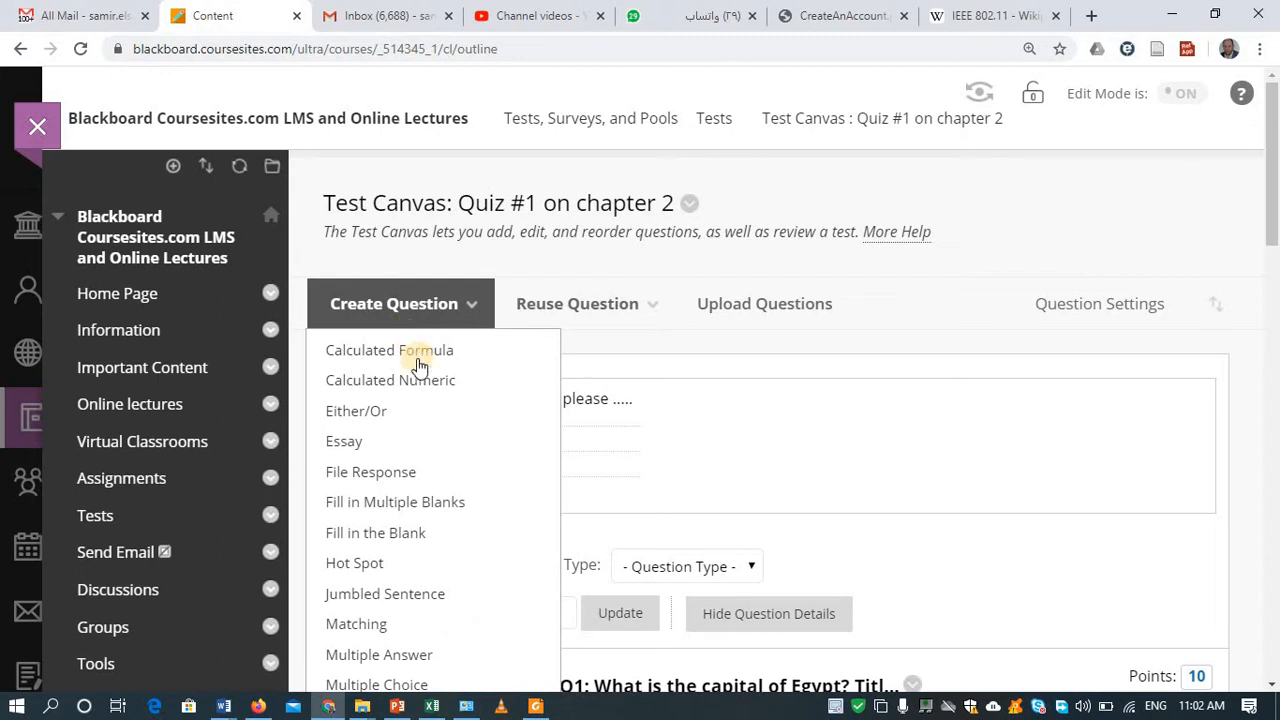
{"action": "left_click", "coordinate": [417, 660]}
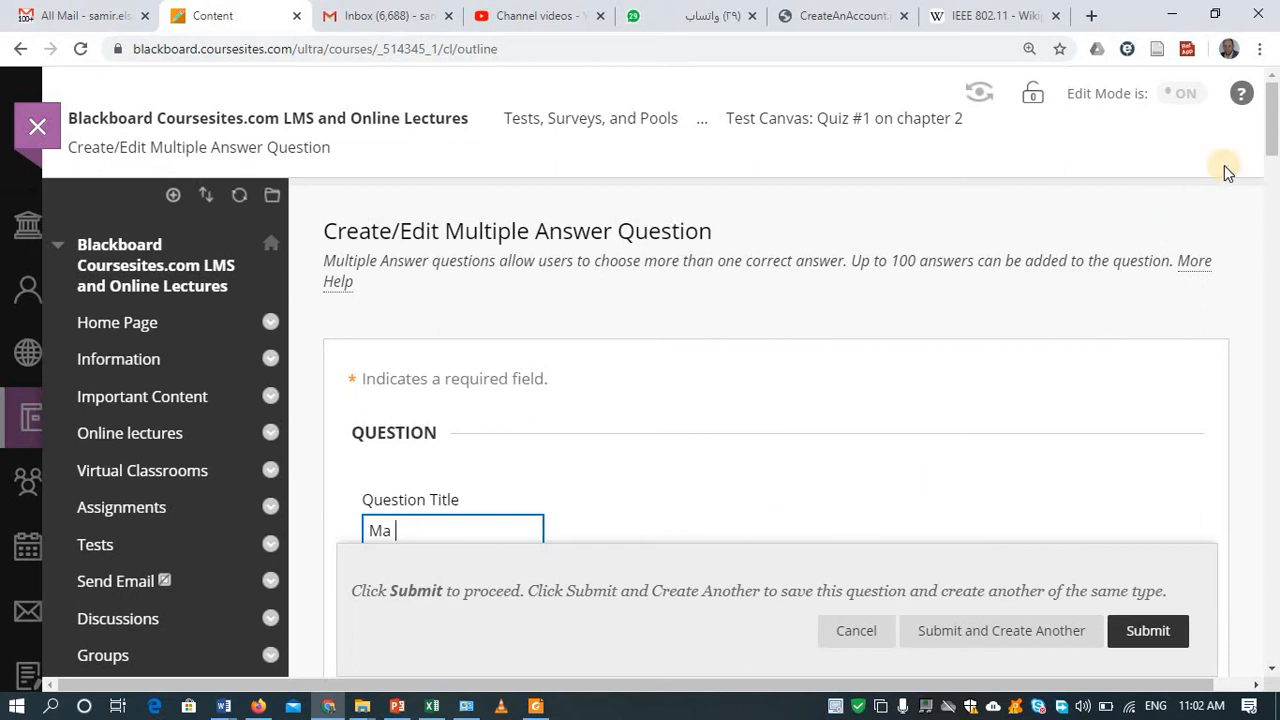
Step: Write the Multiple Answer question text, keep Answer Numbering at None, and randomize answer order
{"action": "left_click_drag", "start_coordinate": [1271, 140], "coordinate": [1271, 200]}
{"action": "left_click", "coordinate": [885, 217]}
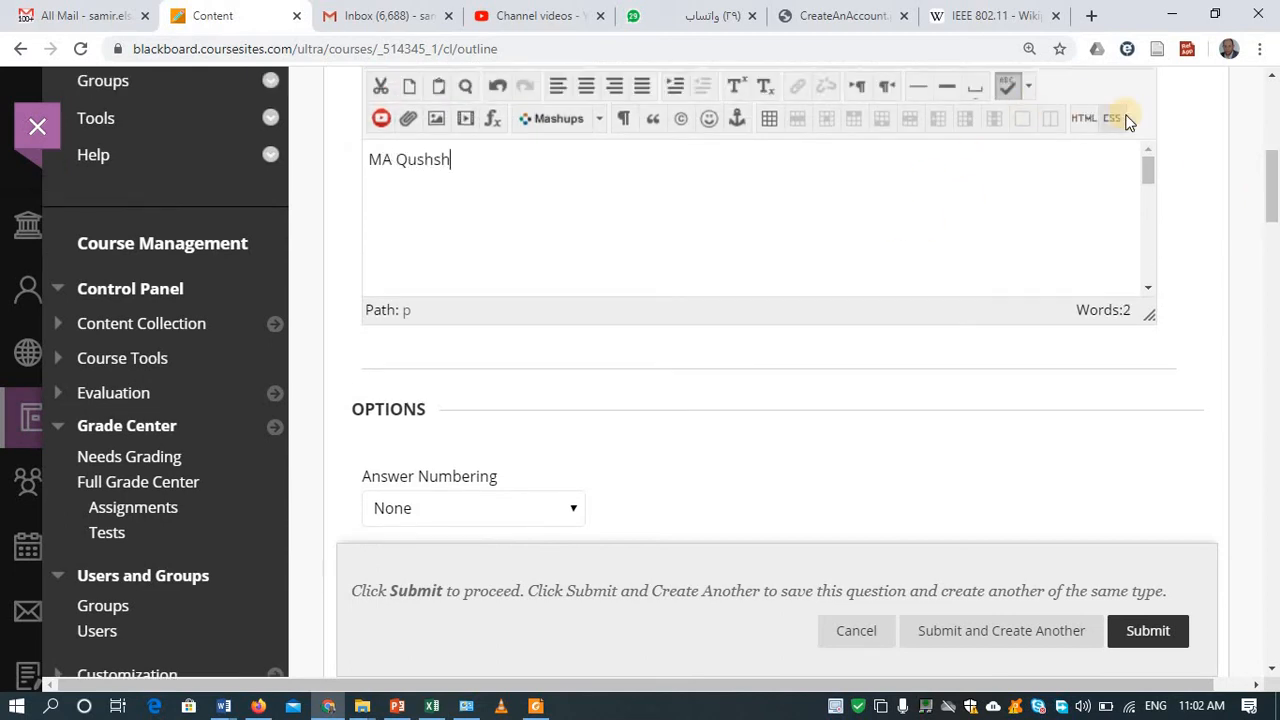
{"action": "left_click_drag", "start_coordinate": [1273, 195], "coordinate": [1268, 236]}
{"action": "left_click", "coordinate": [467, 122]}
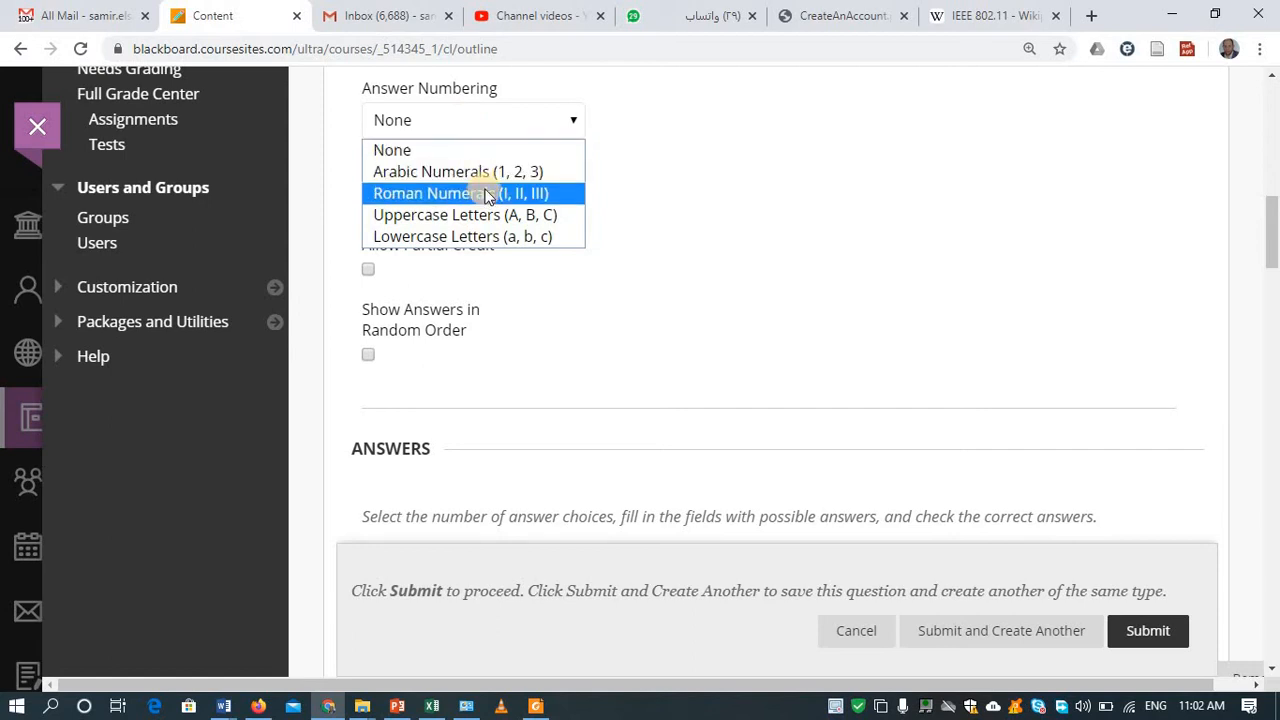
{"action": "left_click", "coordinate": [523, 152]}
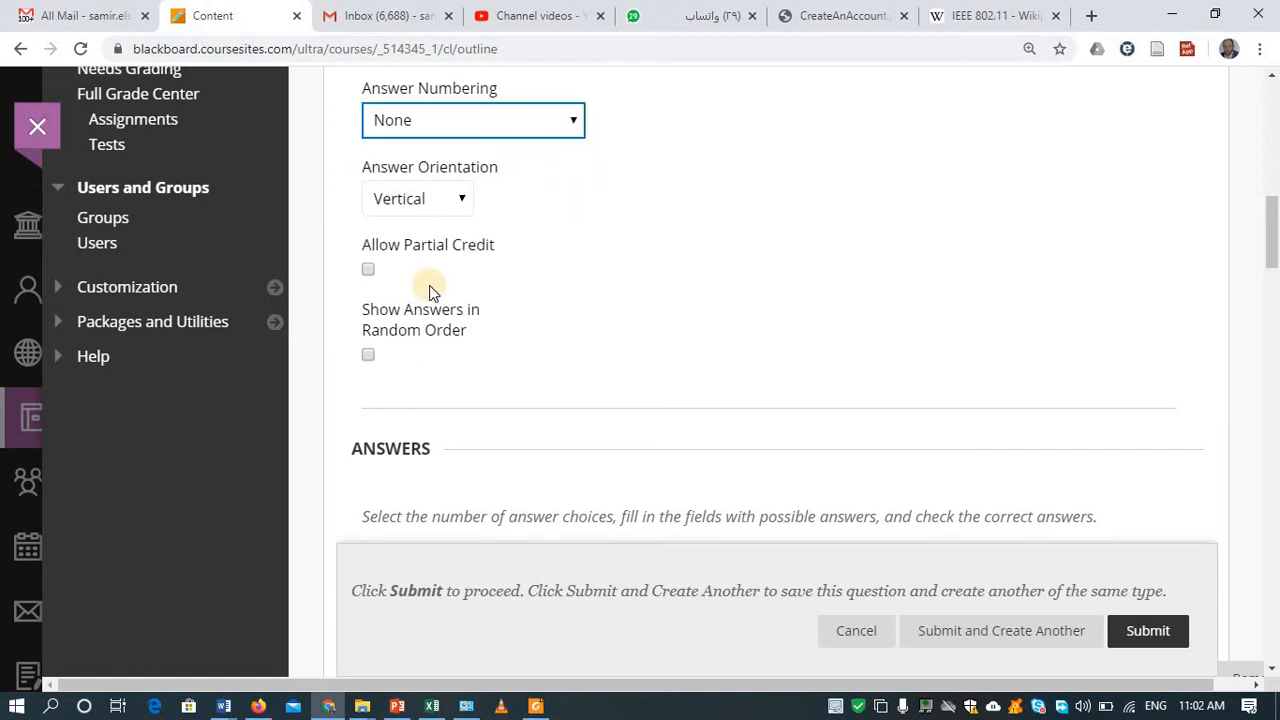
{"action": "left_click", "coordinate": [433, 312]}
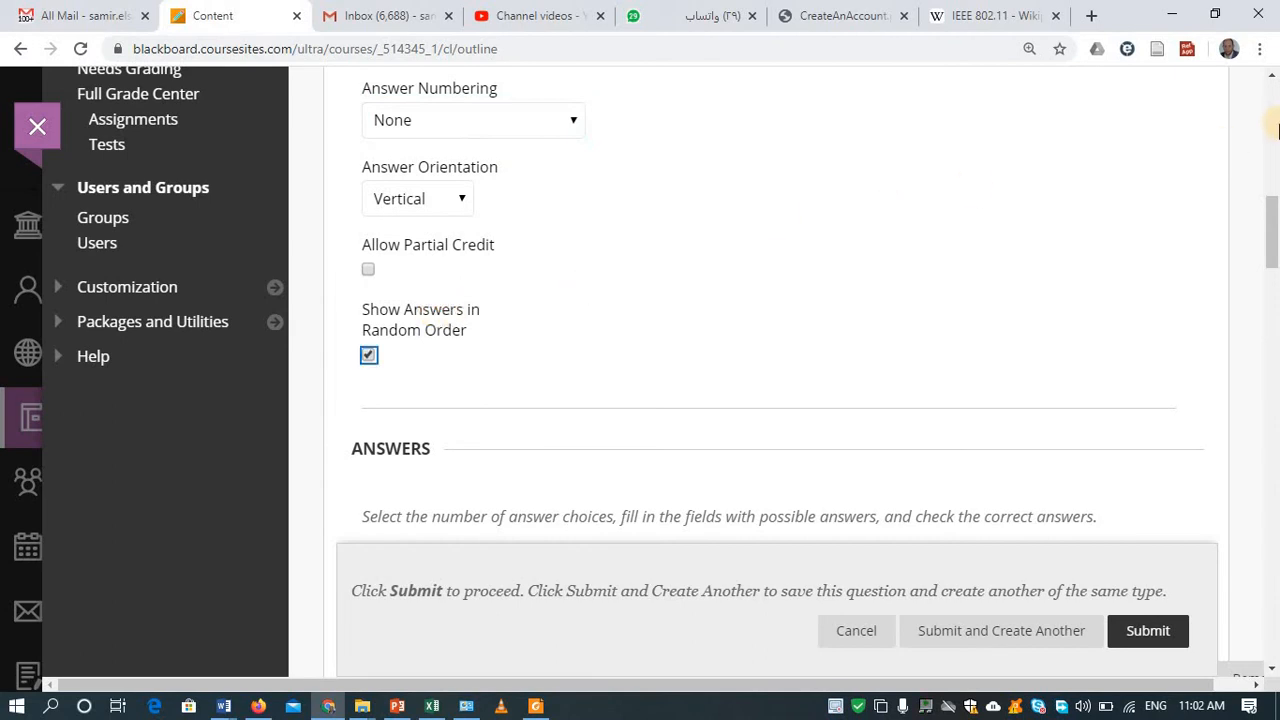
{"action": "left_click_drag", "start_coordinate": [1270, 234], "coordinate": [1271, 300]}
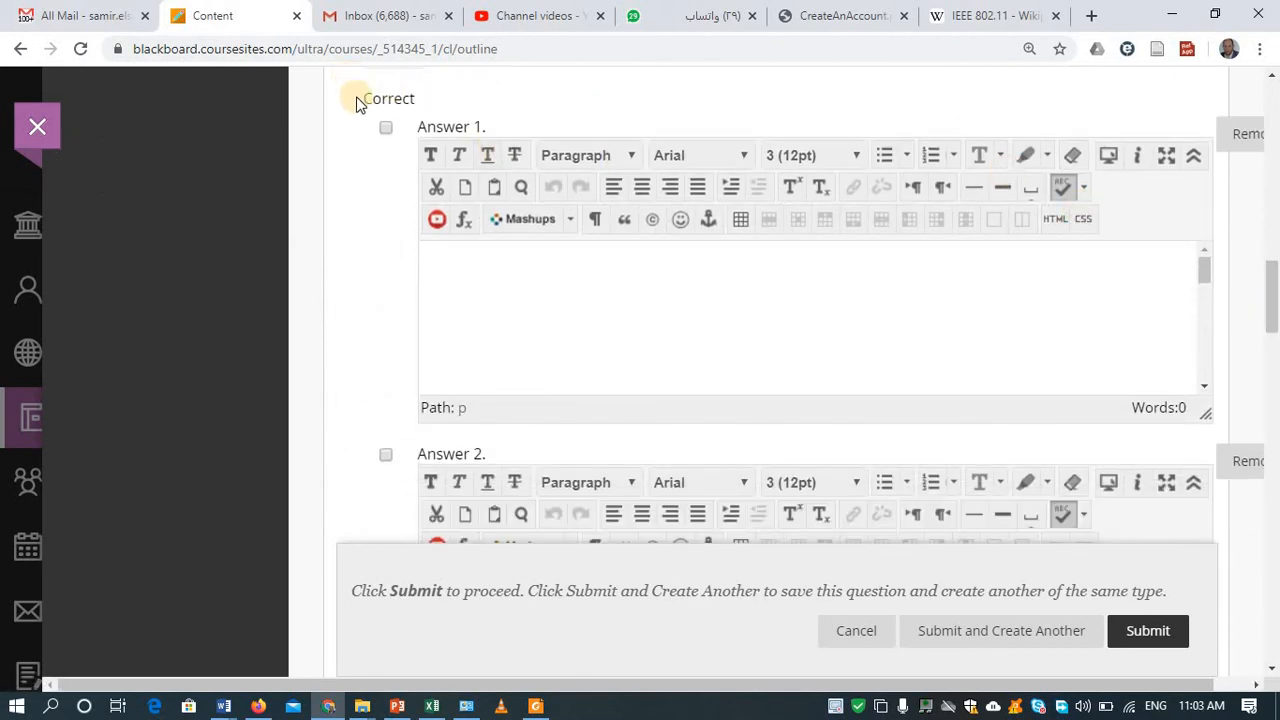
Step: Mark answer 1 correct, enter its text, and paste it into answer 2 with 'not' added
{"action": "left_click", "coordinate": [385, 129]}
{"action": "left_click", "coordinate": [492, 293]}
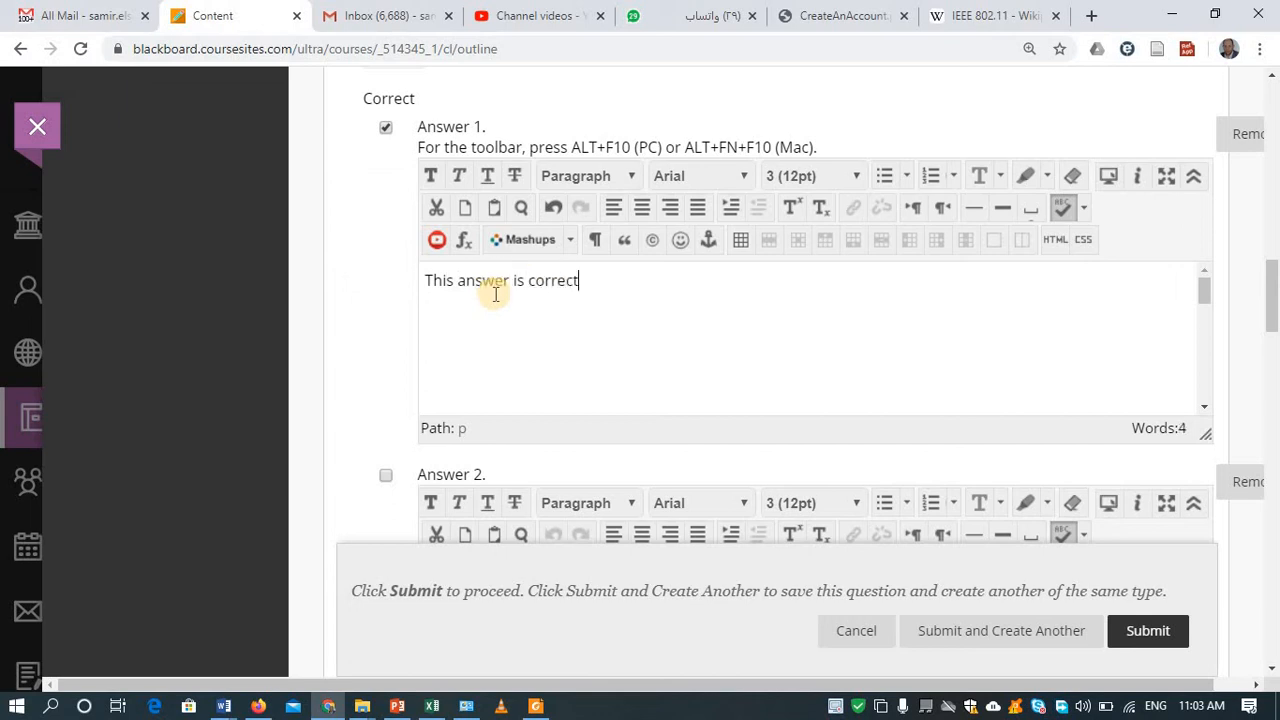
{"action": "key", "text": "ctrl+a"}
{"action": "key", "text": "ctrl+c"}
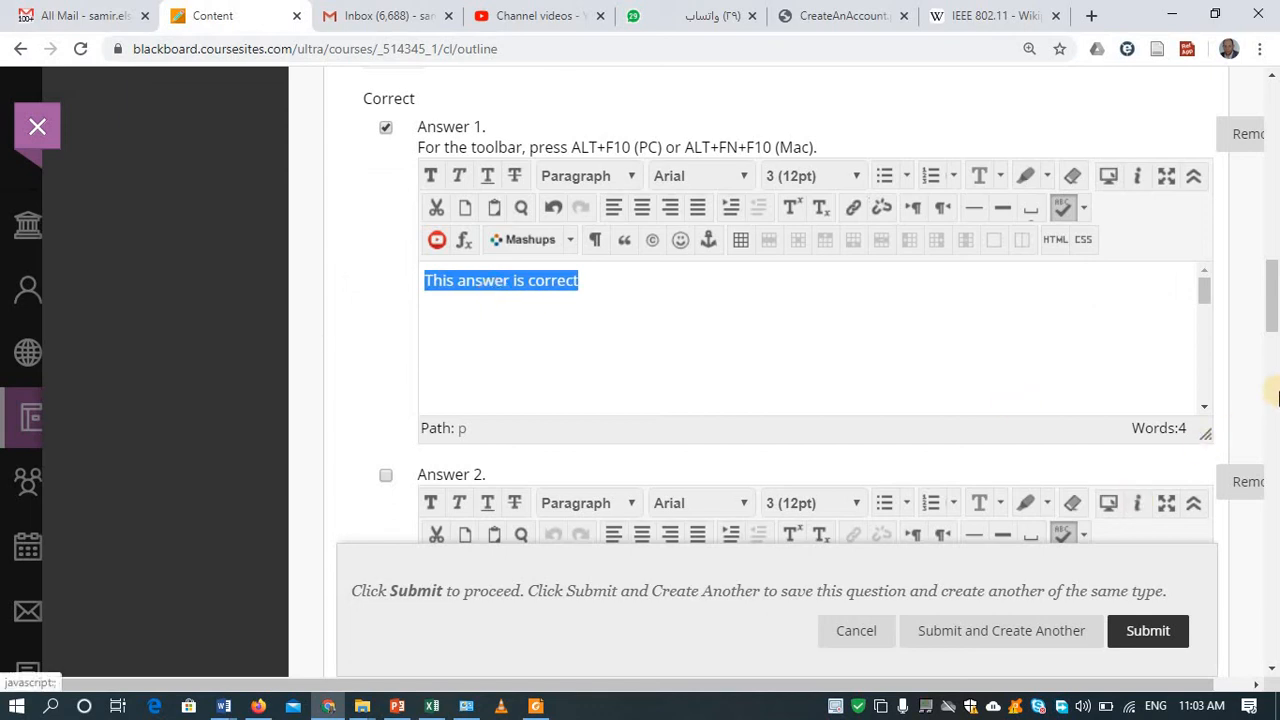
{"action": "scroll", "coordinate": [1273, 333], "scroll_direction": "down", "scroll_amount": 4}
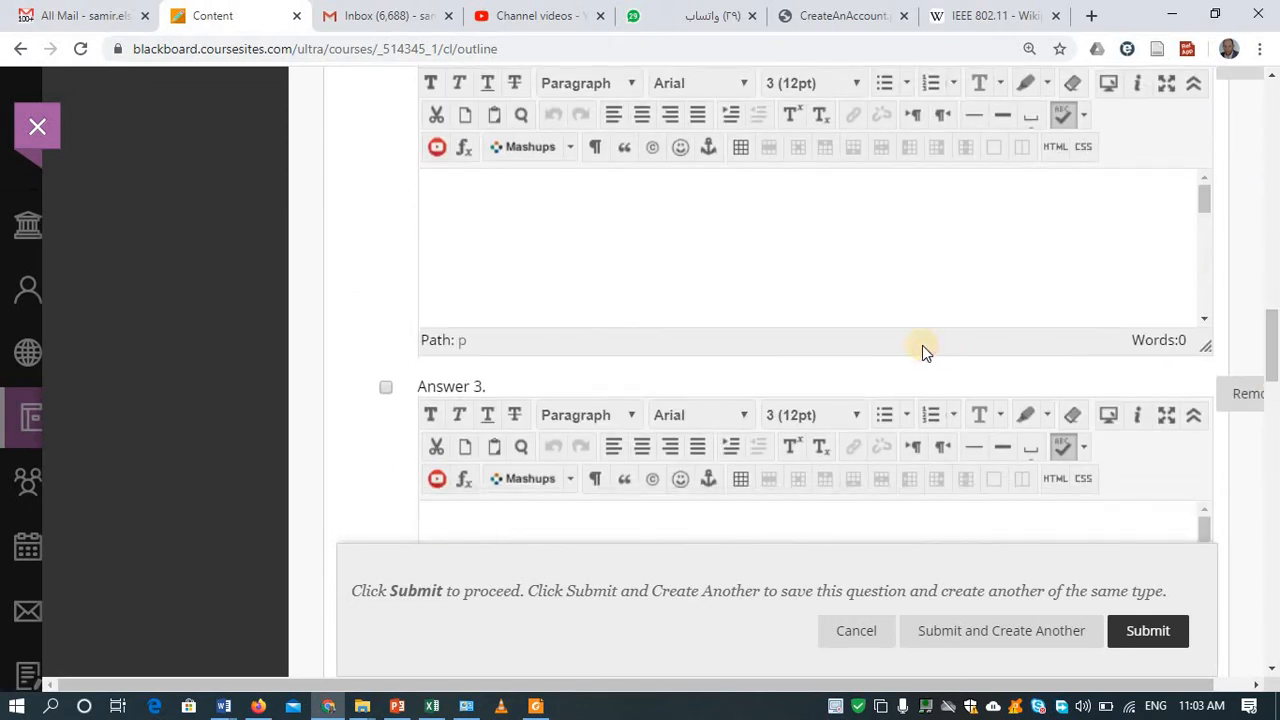
{"action": "left_click", "coordinate": [871, 263]}
{"action": "key", "text": "ctrl+v"}
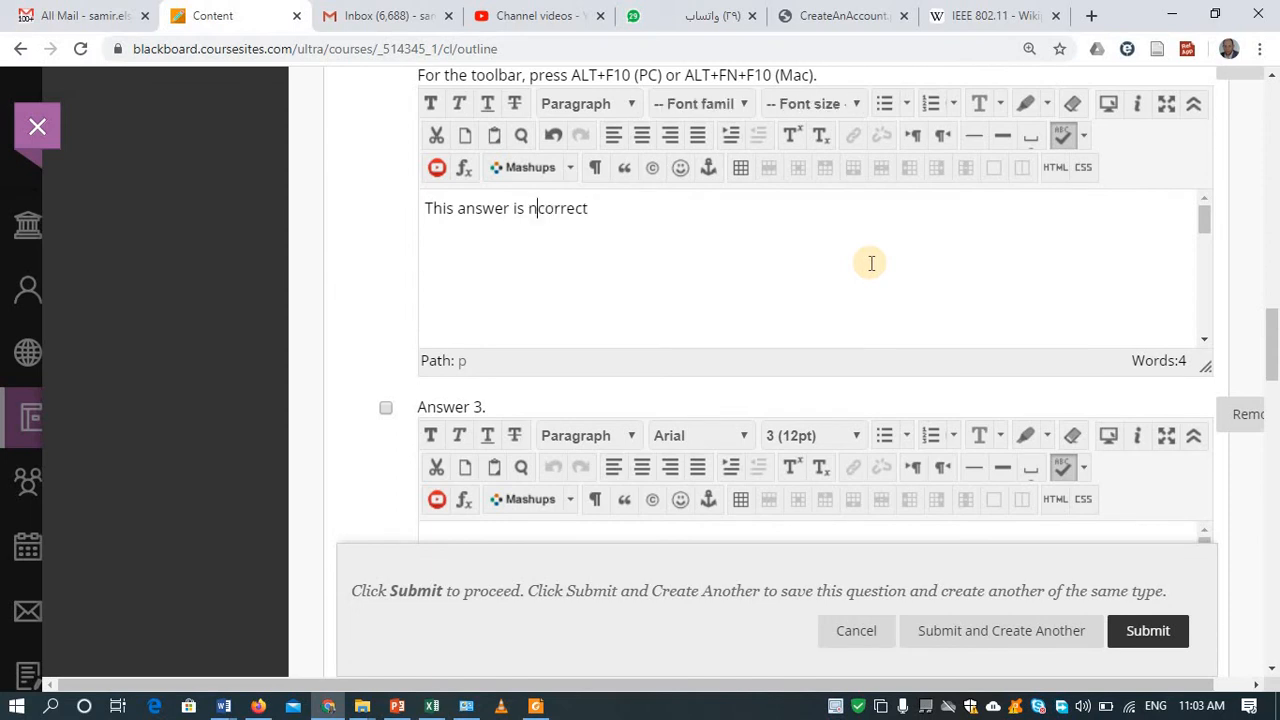
{"action": "type", "text": "not"}
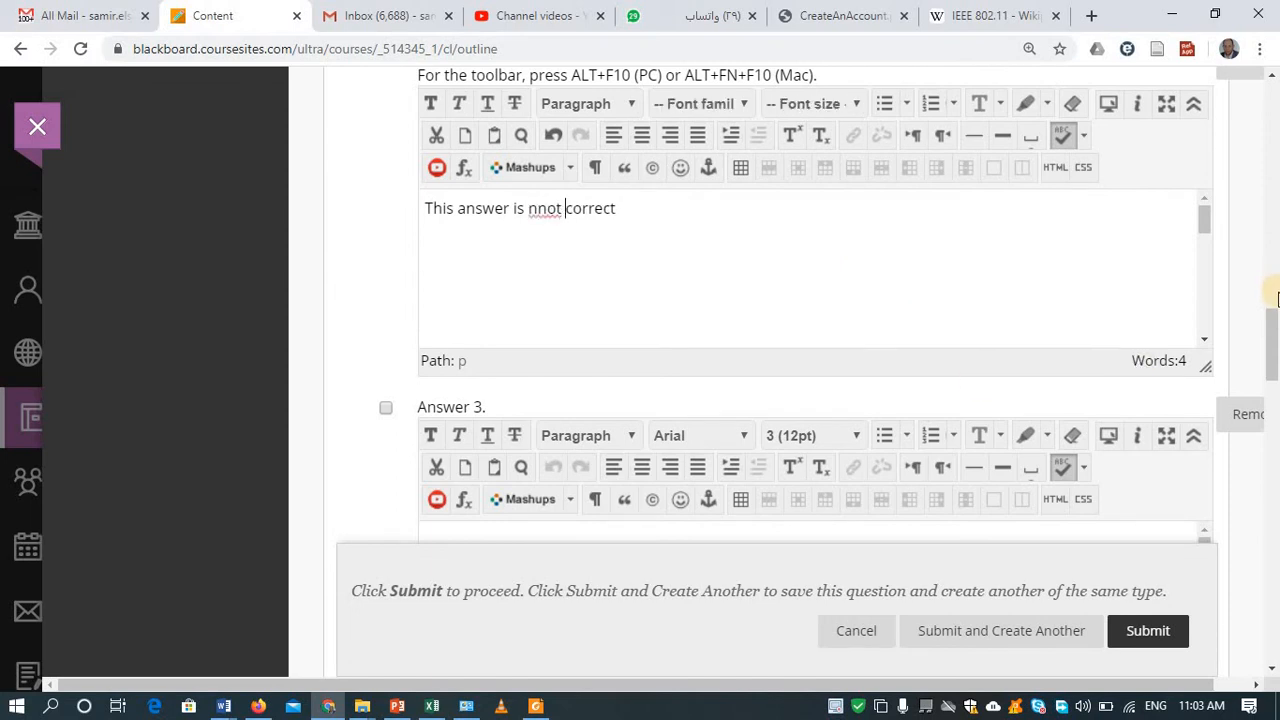
Step: Paste the answer text into answers 3 and 4, marking answer 3 correct as well
{"action": "scroll", "coordinate": [1274, 320], "scroll_direction": "down", "scroll_amount": 2}
{"action": "left_click", "coordinate": [923, 440]}
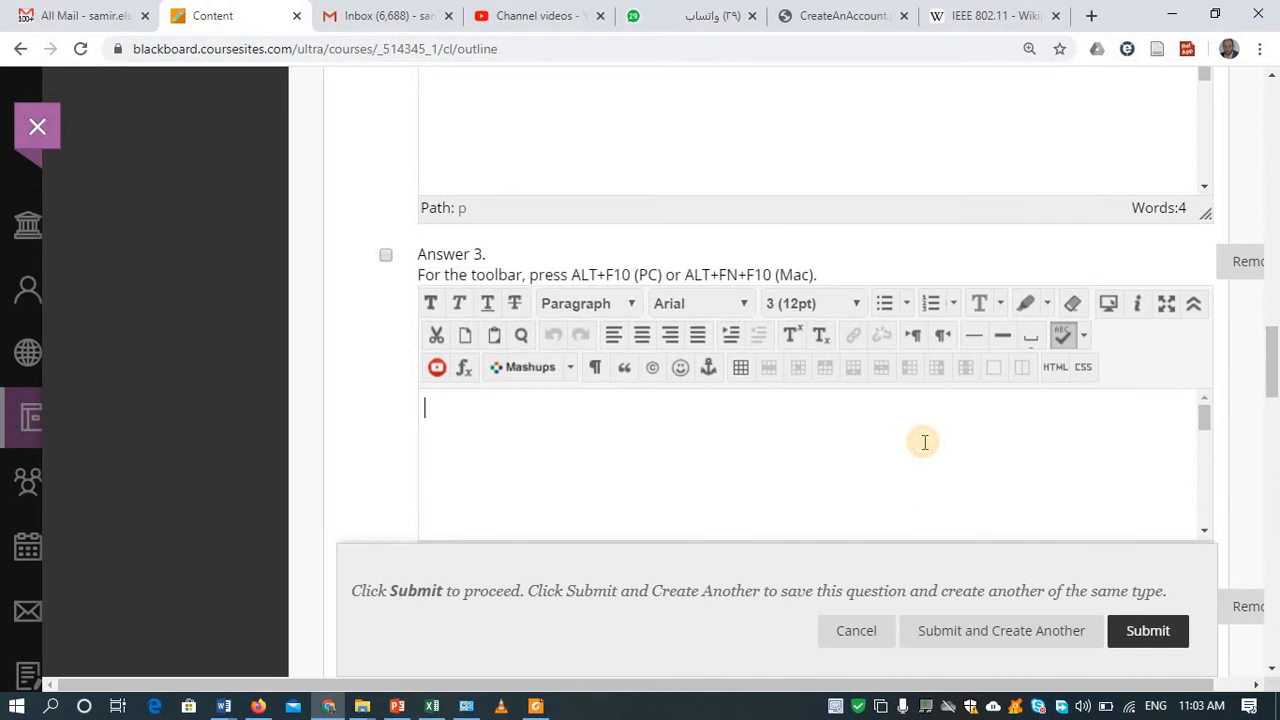
{"action": "key", "text": "ctrl+v"}
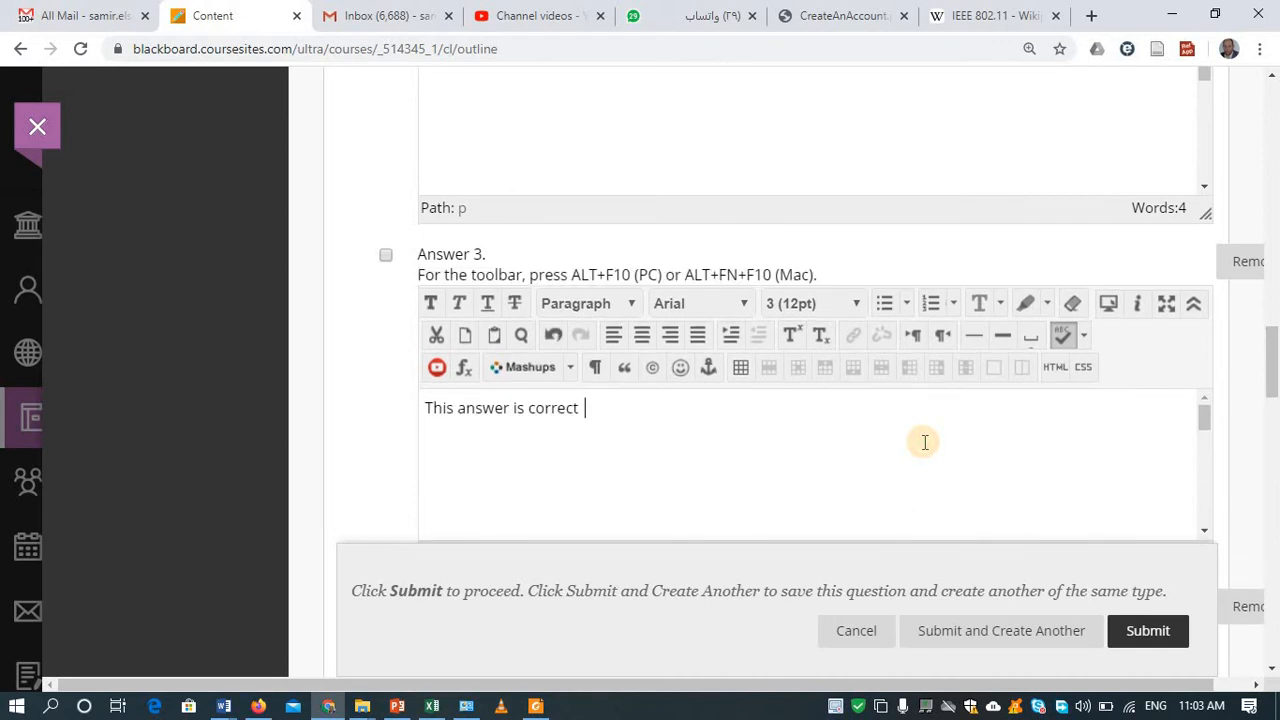
{"action": "left_click", "coordinate": [386, 255]}
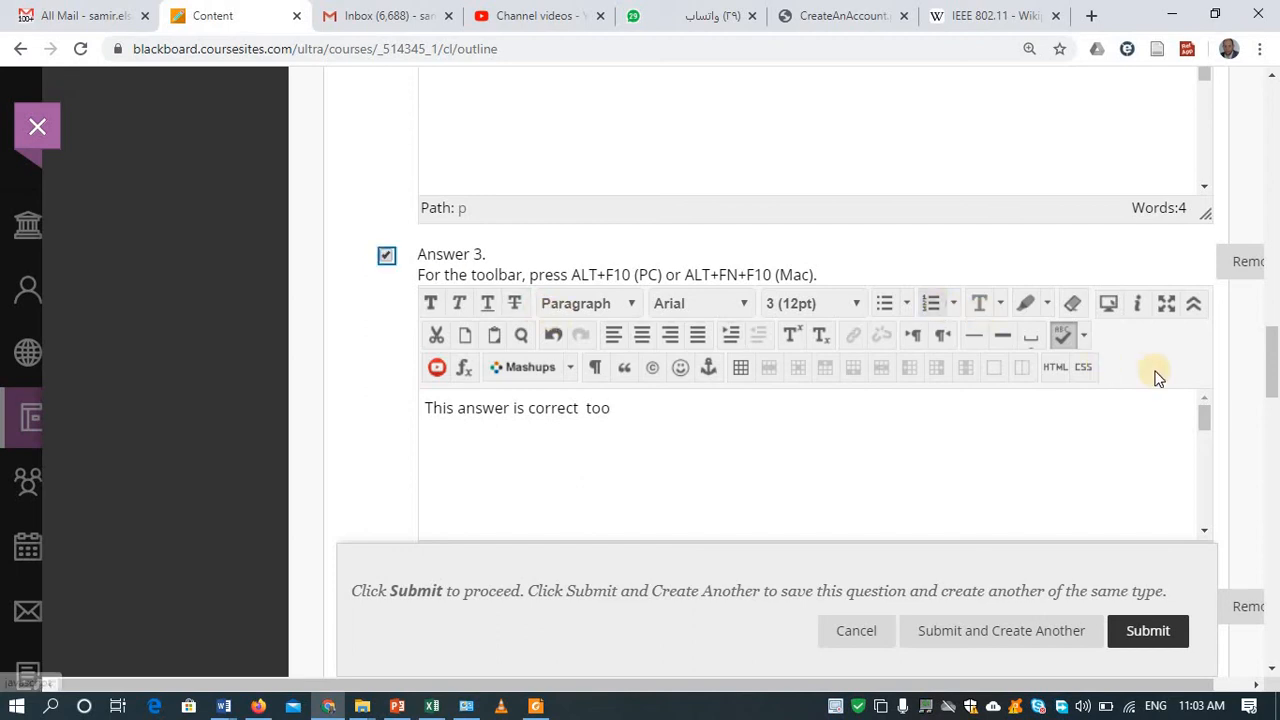
{"action": "left_click_drag", "start_coordinate": [1276, 357], "coordinate": [1276, 397]}
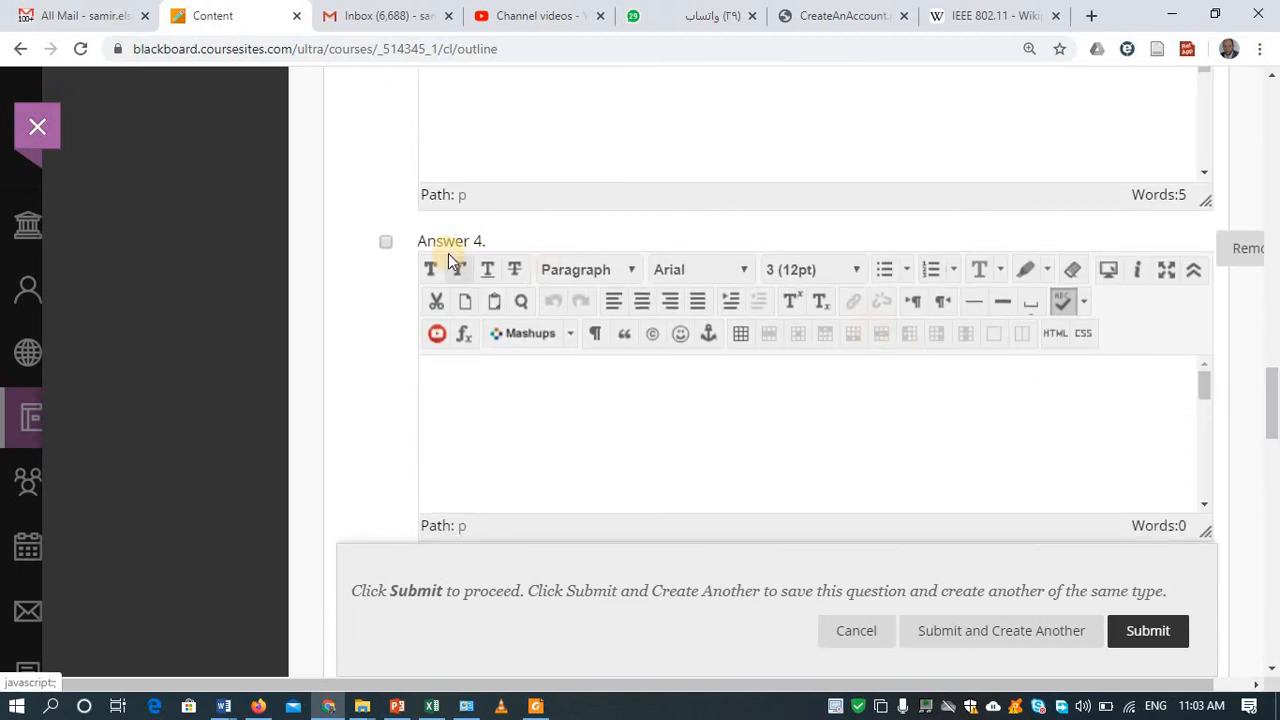
{"action": "left_click", "coordinate": [460, 380]}
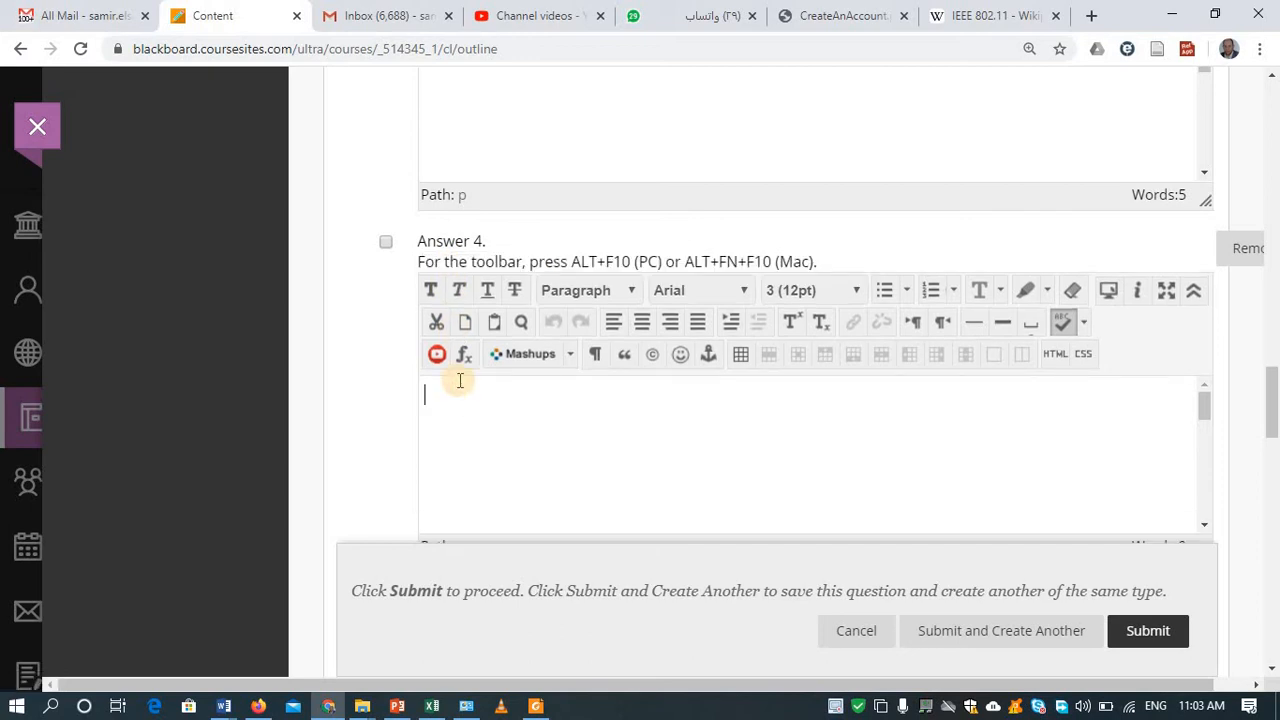
{"action": "key", "text": "ctrl+v"}
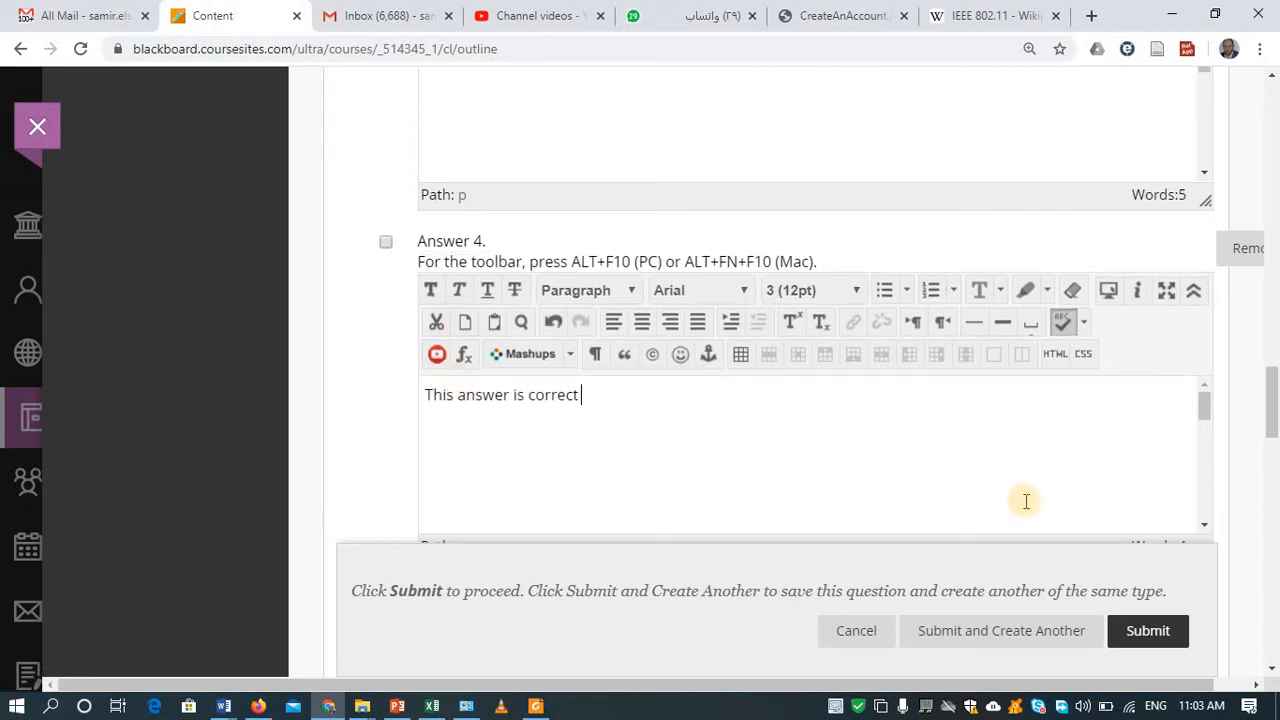
{"action": "left_click", "coordinate": [1273, 405]}
{"action": "left_click_drag", "start_coordinate": [1273, 405], "coordinate": [1269, 611]}
Step: Submit the Multiple Answer question and review the three questions on the Test Canvas
{"action": "left_click", "coordinate": [1147, 568]}
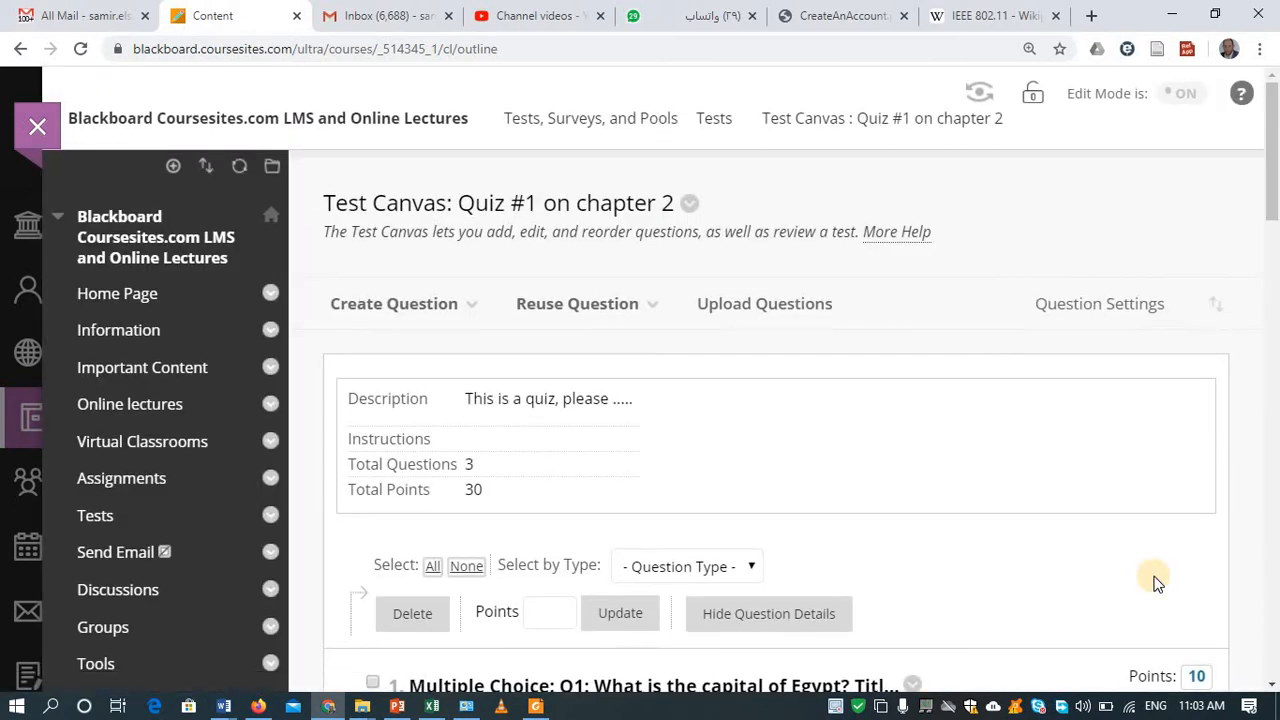
{"action": "left_click_drag", "start_coordinate": [1272, 208], "coordinate": [1274, 676]}
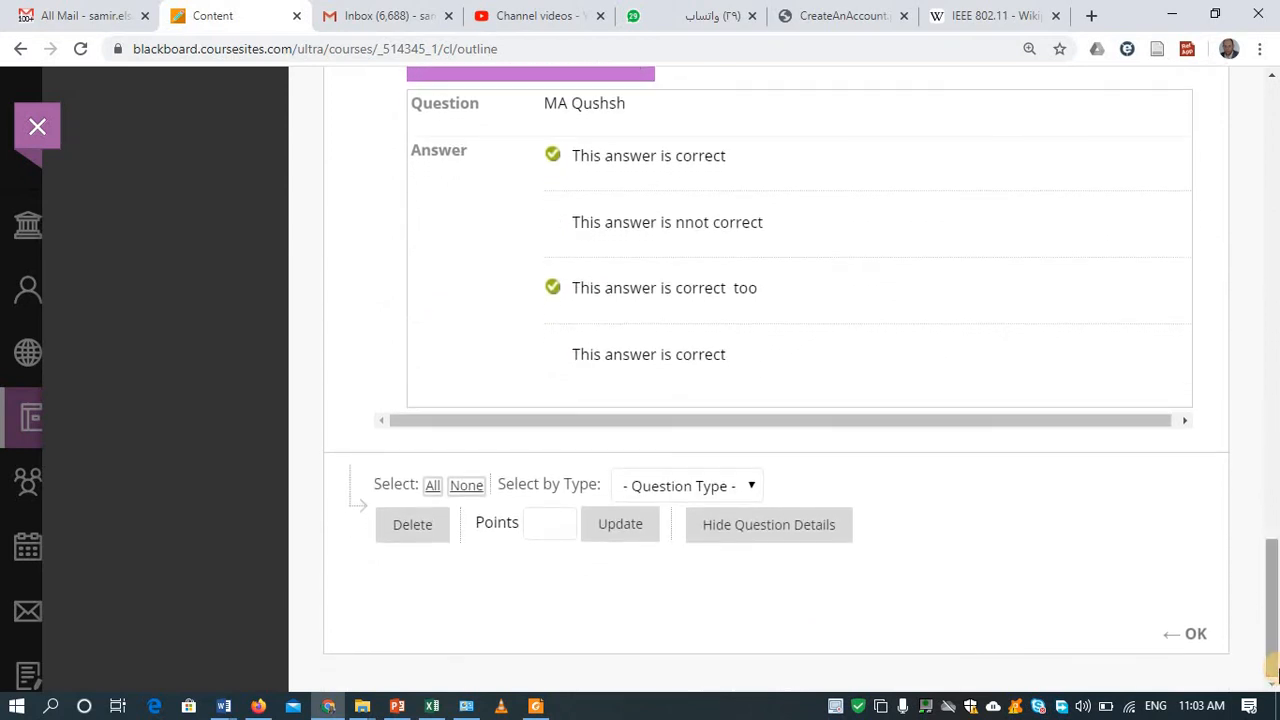
{"action": "left_click", "coordinate": [1273, 612]}
{"action": "left_click_drag", "start_coordinate": [1273, 612], "coordinate": [1273, 443]}
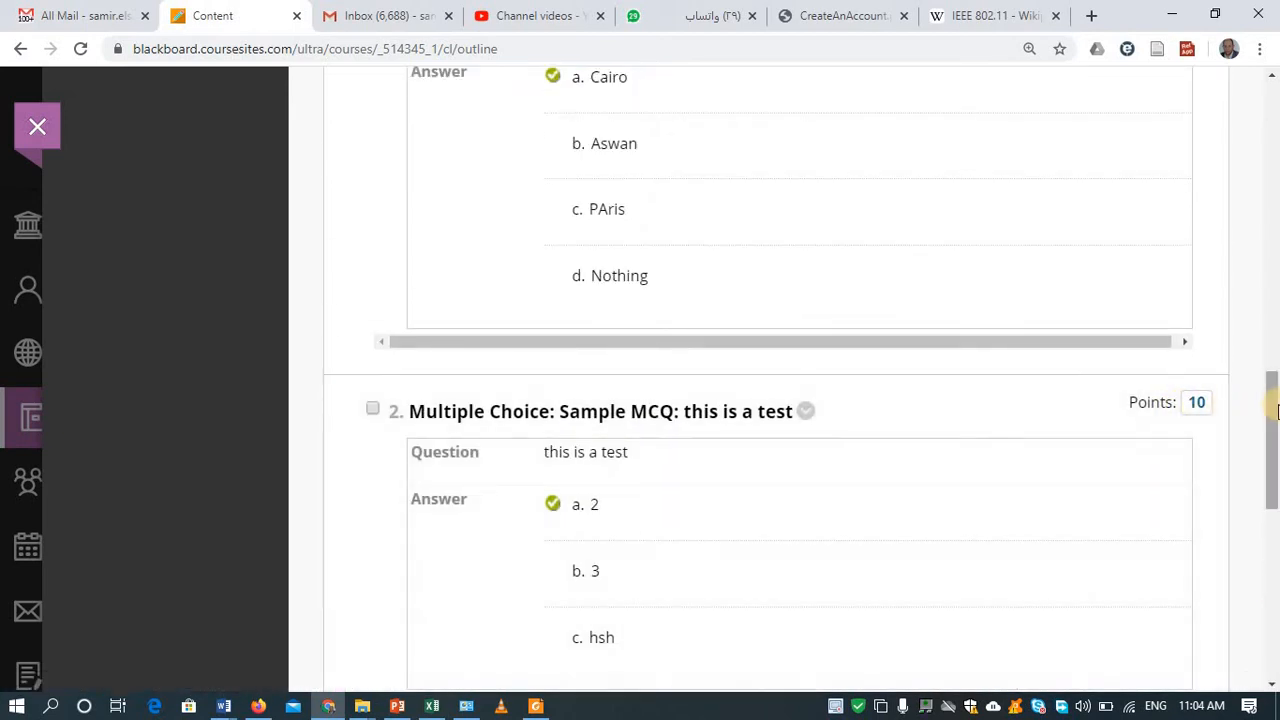
{"action": "left_click", "coordinate": [1268, 386]}
{"action": "left_click_drag", "start_coordinate": [1268, 386], "coordinate": [1220, 186]}
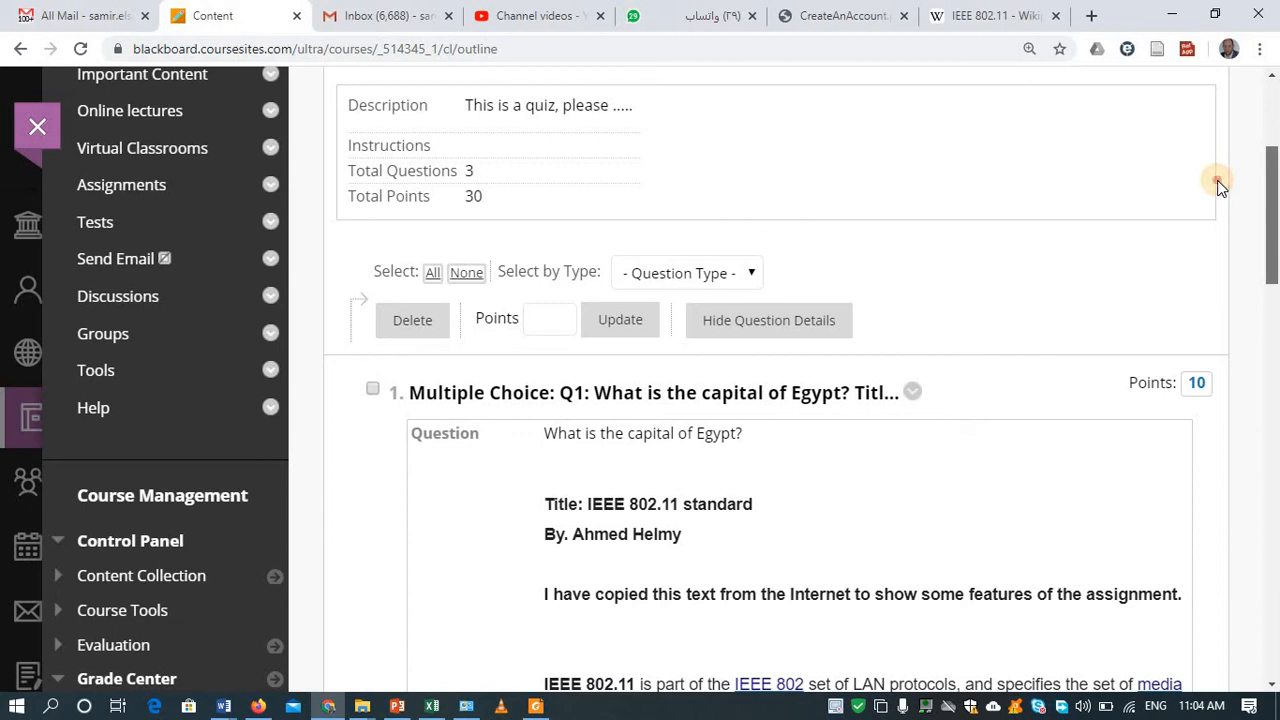
{"action": "left_click_drag", "start_coordinate": [1218, 183], "coordinate": [1217, 186]}
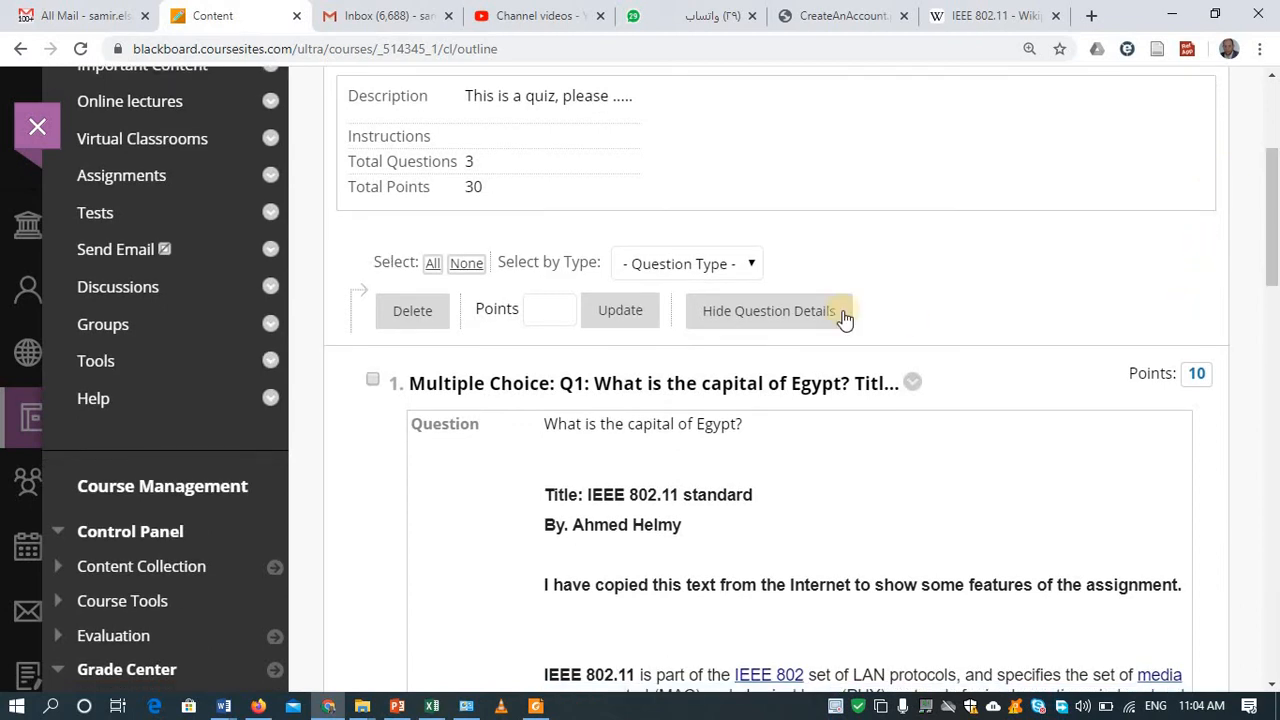
Step: Set all three quiz questions to 2 points each
{"action": "left_click", "coordinate": [429, 264]}
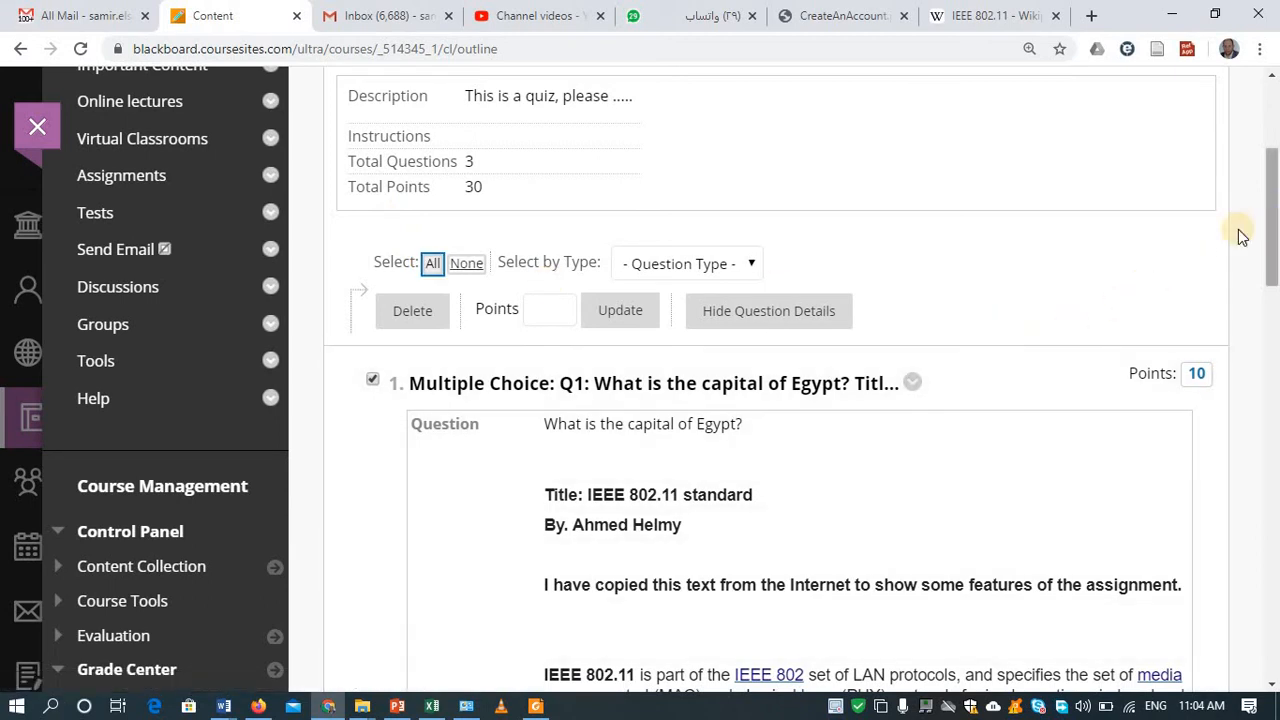
{"action": "left_click", "coordinate": [543, 311]}
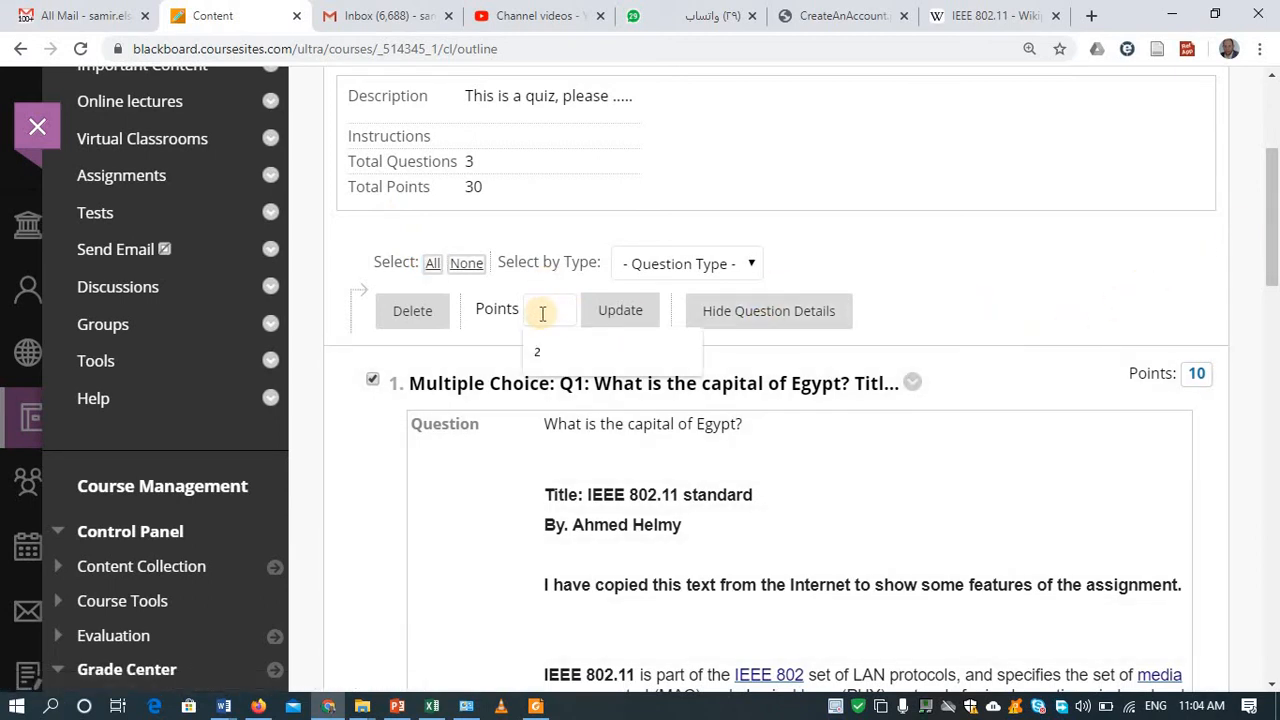
{"action": "type", "text": "2"}
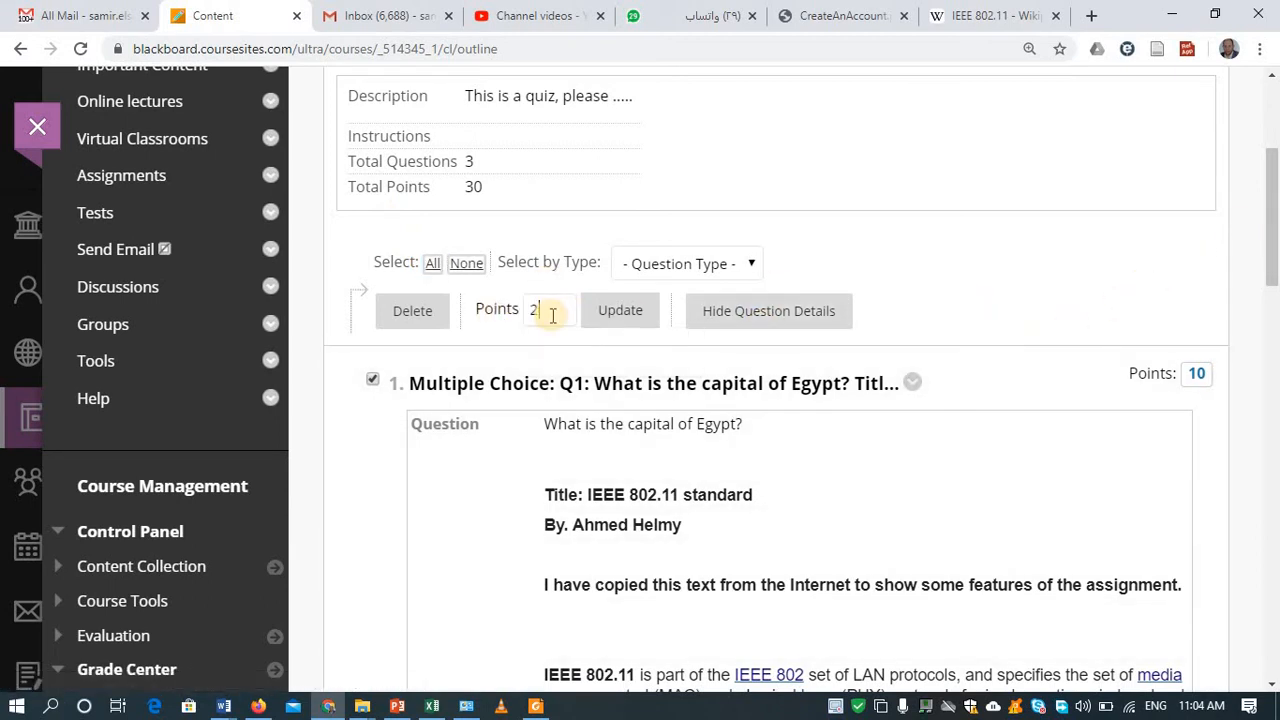
{"action": "left_click", "coordinate": [609, 330]}
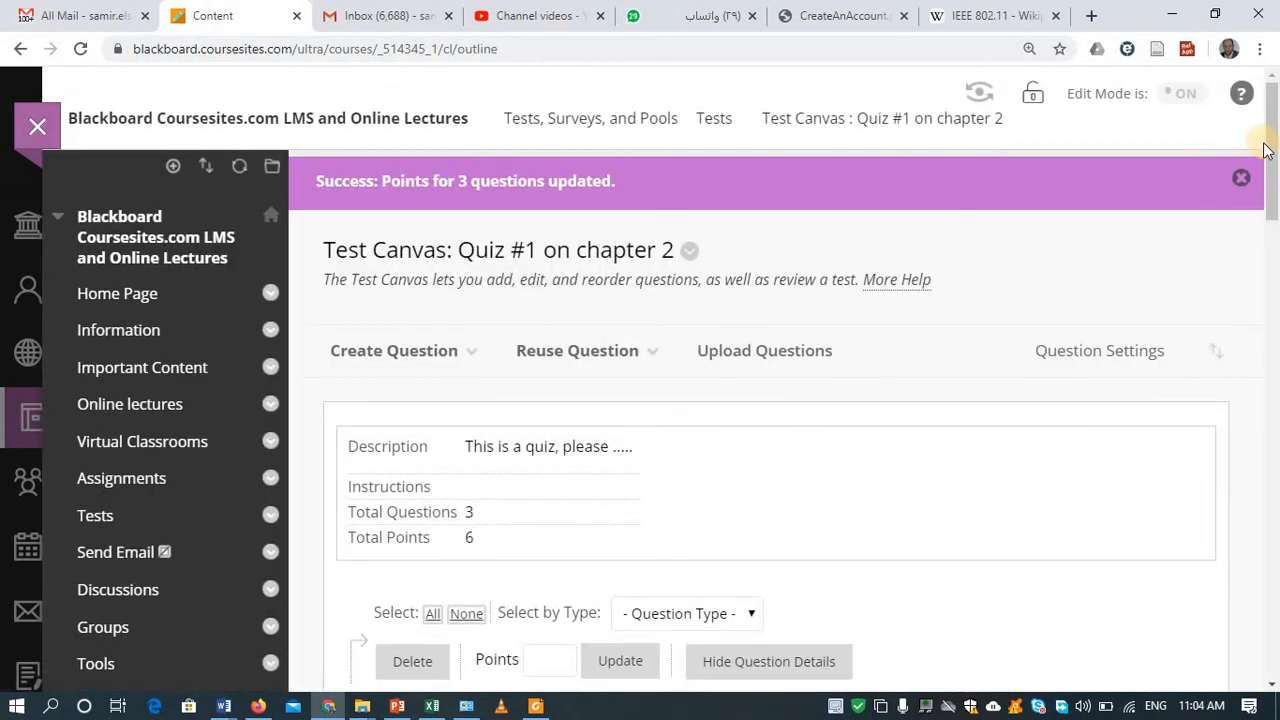
{"action": "left_click_drag", "start_coordinate": [1270, 157], "coordinate": [1276, 284]}
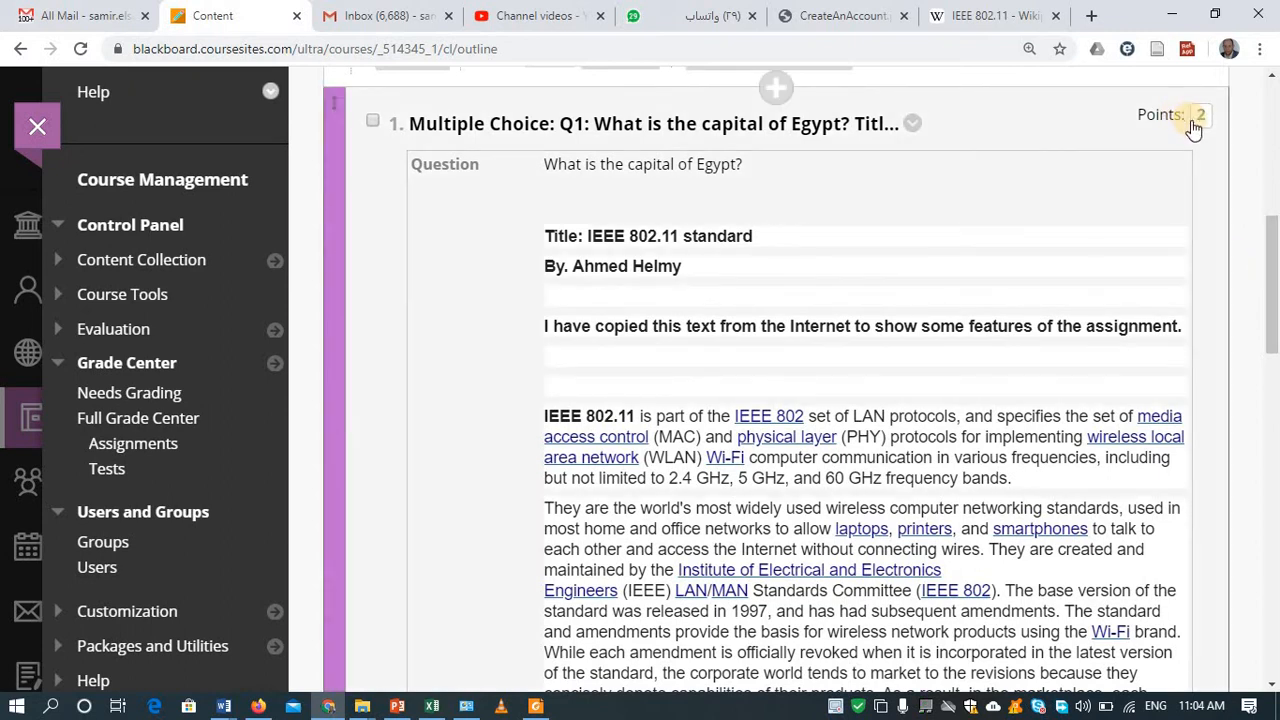
Step: Raise question 1 to 5 points and confirm with OK to return to Create Test
{"action": "left_click", "coordinate": [1203, 118]}
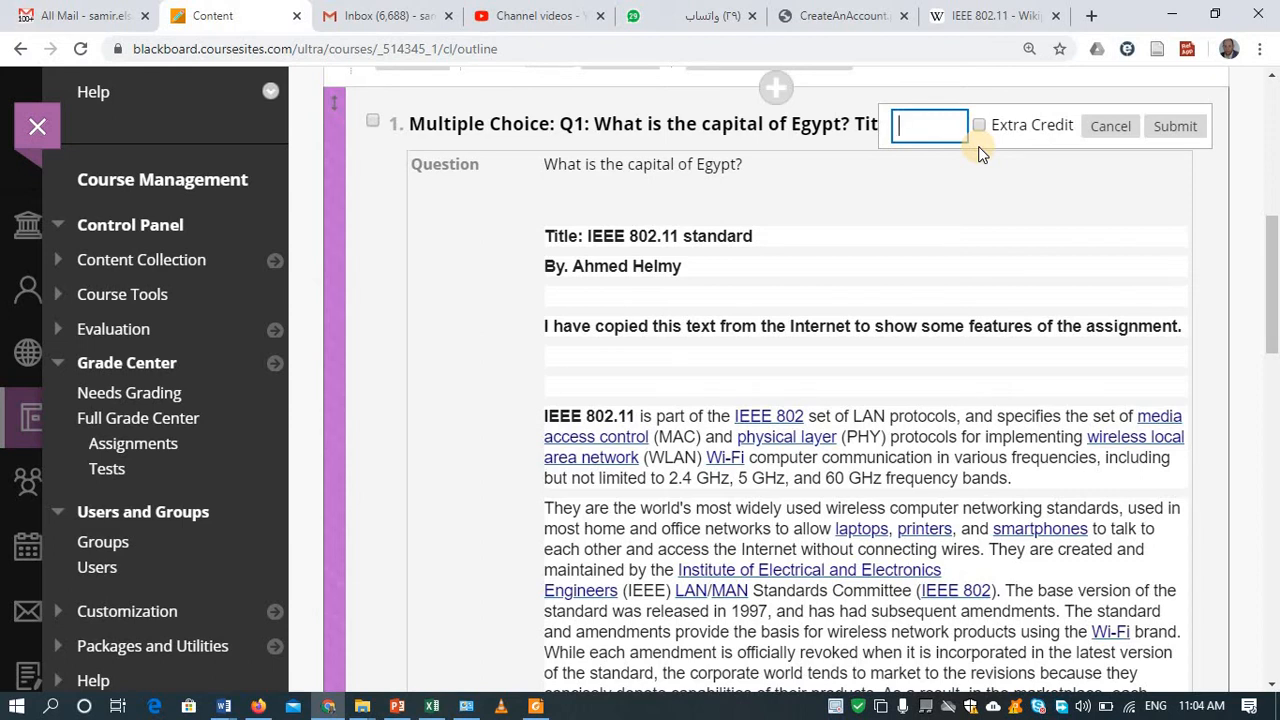
{"action": "left_click", "coordinate": [1168, 127]}
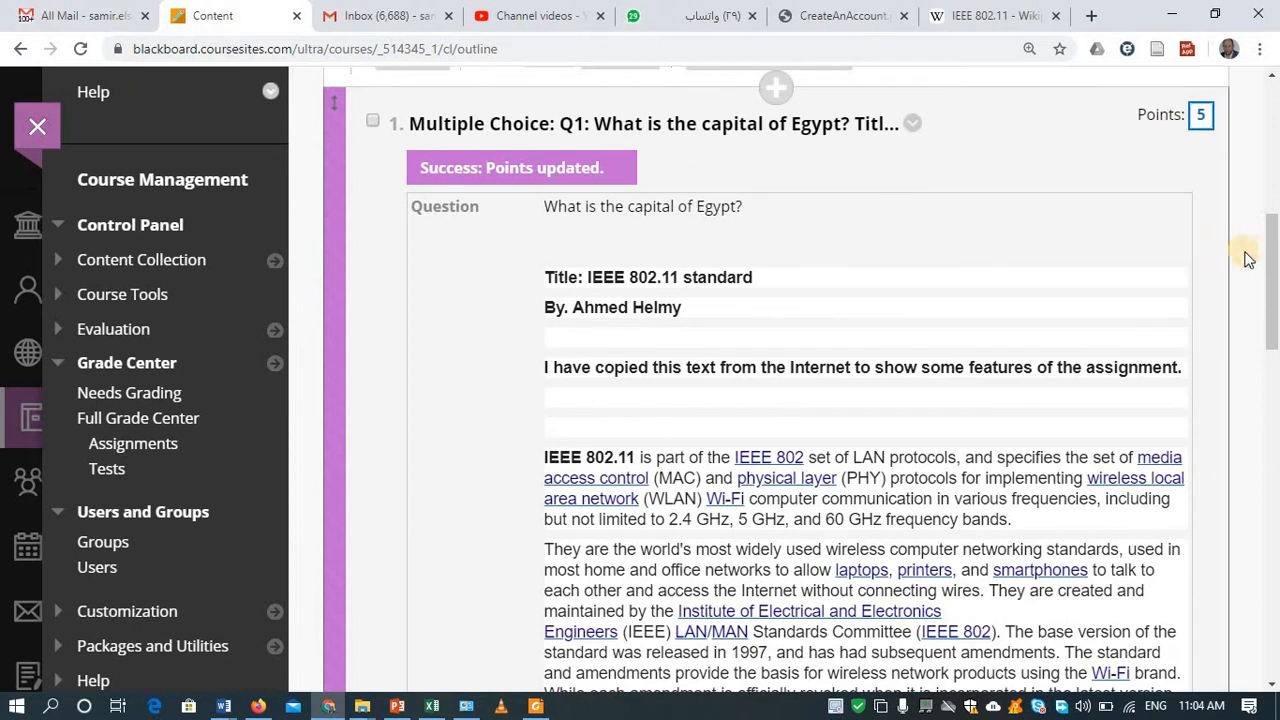
{"action": "left_click_drag", "start_coordinate": [1270, 251], "coordinate": [1271, 675]}
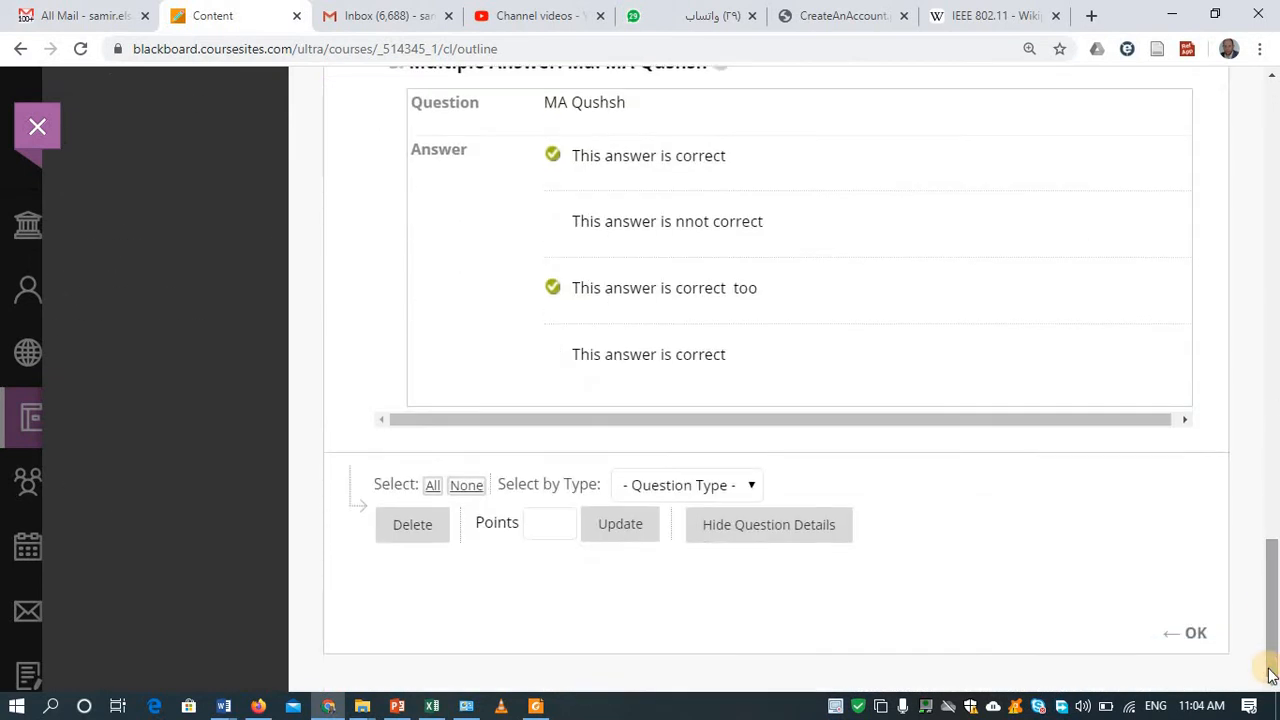
{"action": "left_click", "coordinate": [1180, 635]}
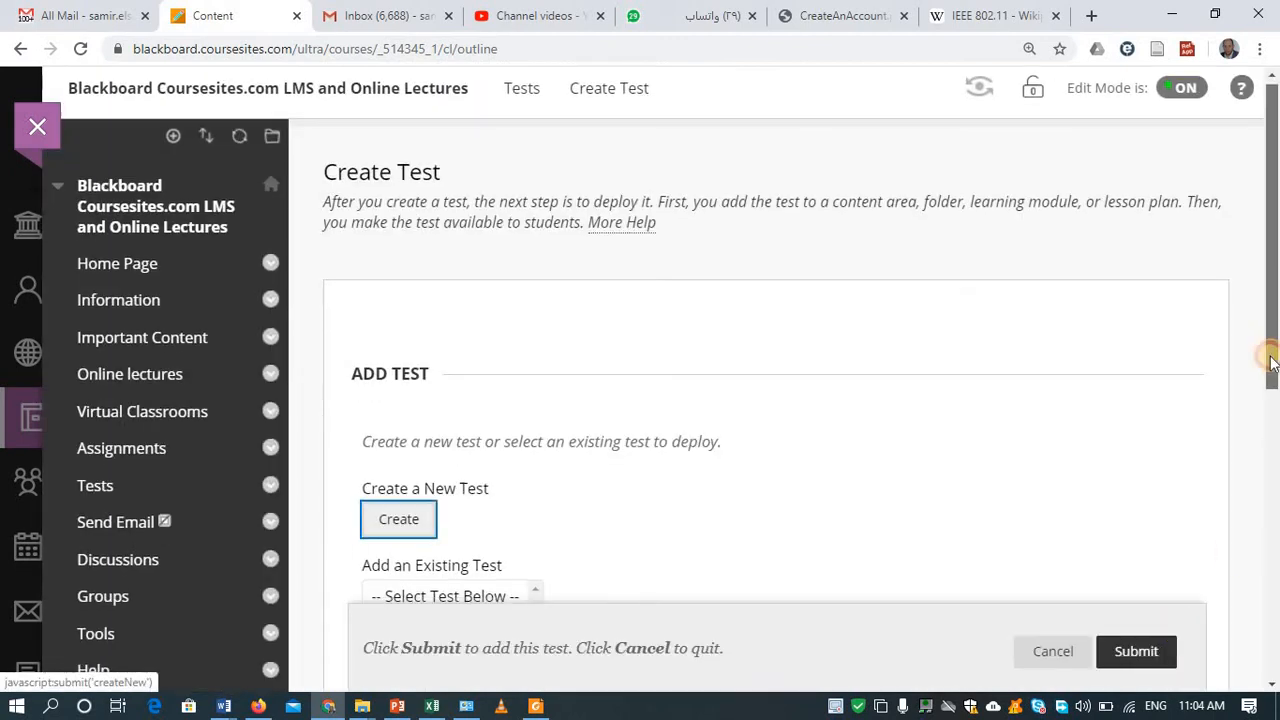
Step: Select Quiz #1 on chapter 2 under Add an Existing Test and submit it
{"action": "scroll", "coordinate": [1260, 443], "scroll_direction": "down", "scroll_amount": 3}
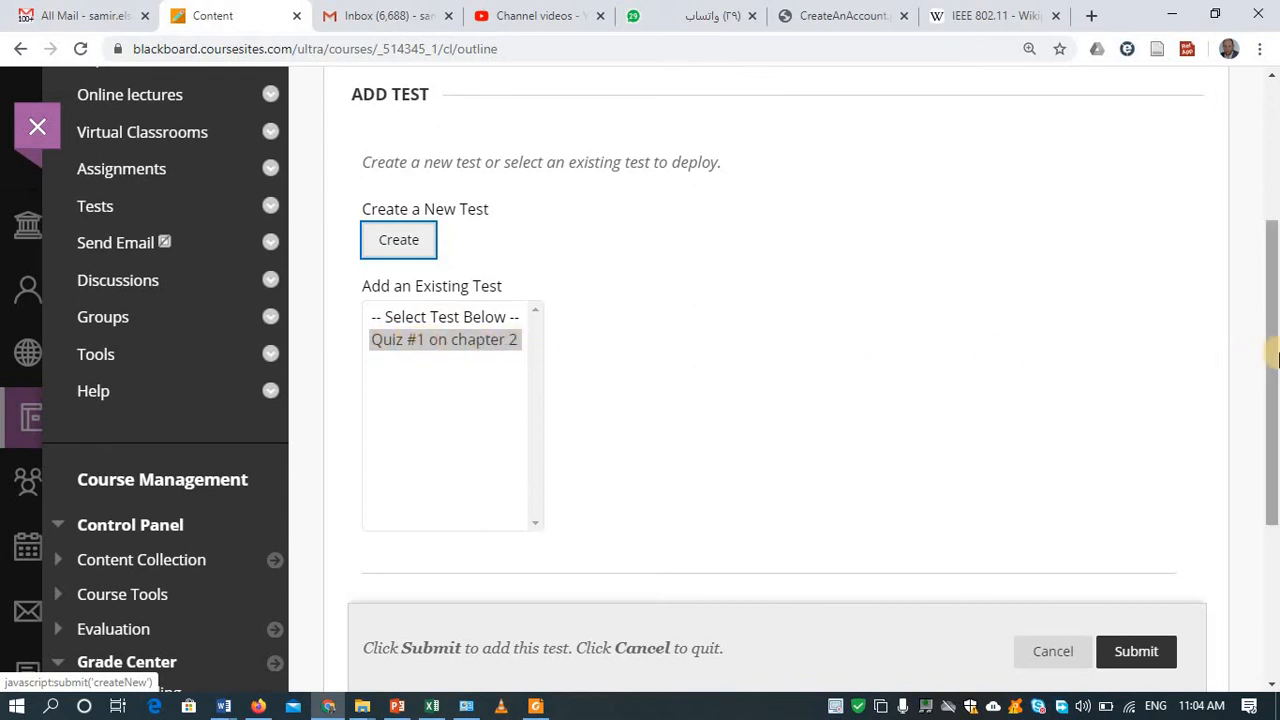
{"action": "scroll", "coordinate": [1274, 430], "scroll_direction": "down", "scroll_amount": 3}
{"action": "scroll", "coordinate": [1275, 280], "scroll_direction": "up", "scroll_amount": 3}
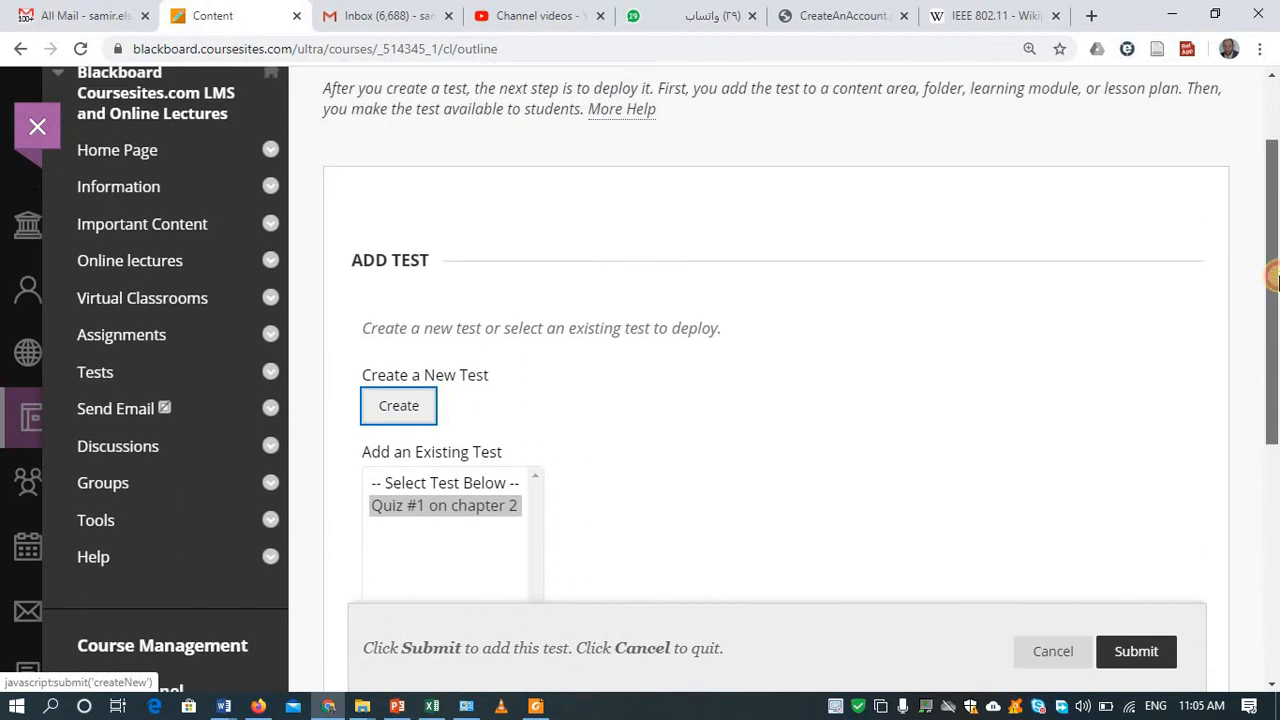
{"action": "scroll", "coordinate": [1275, 255], "scroll_direction": "down", "scroll_amount": 3}
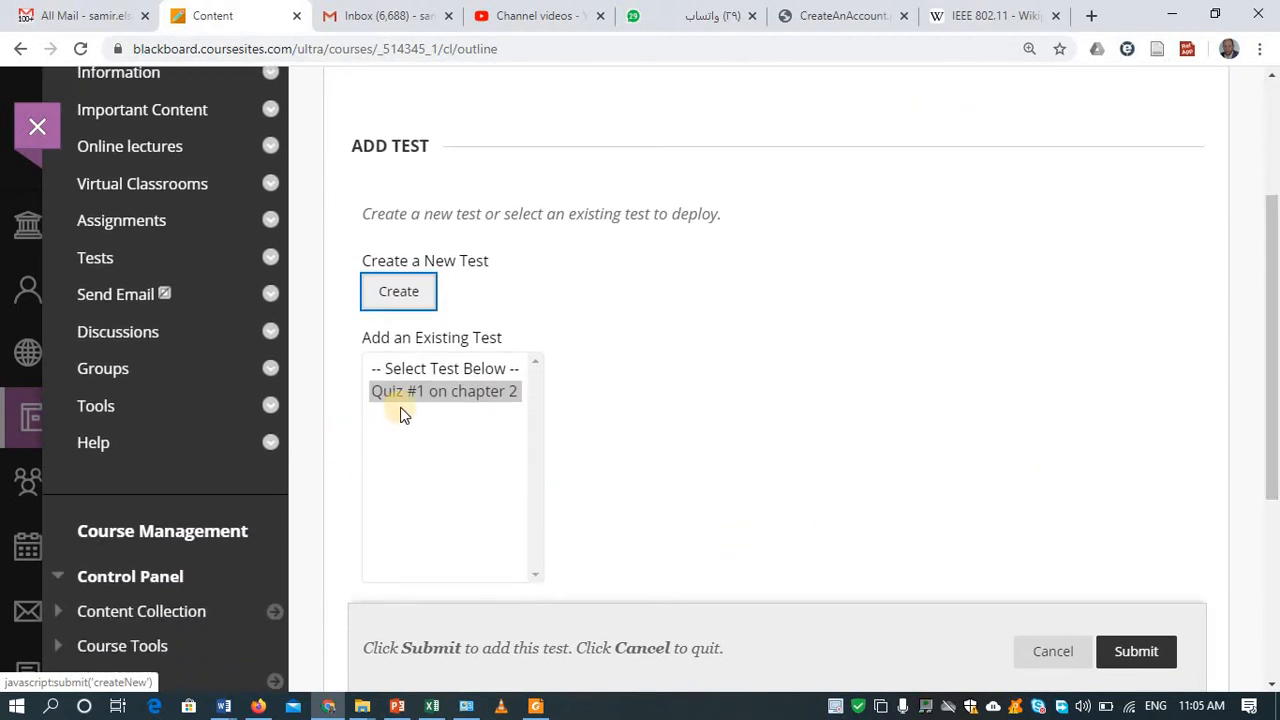
{"action": "left_click", "coordinate": [417, 398]}
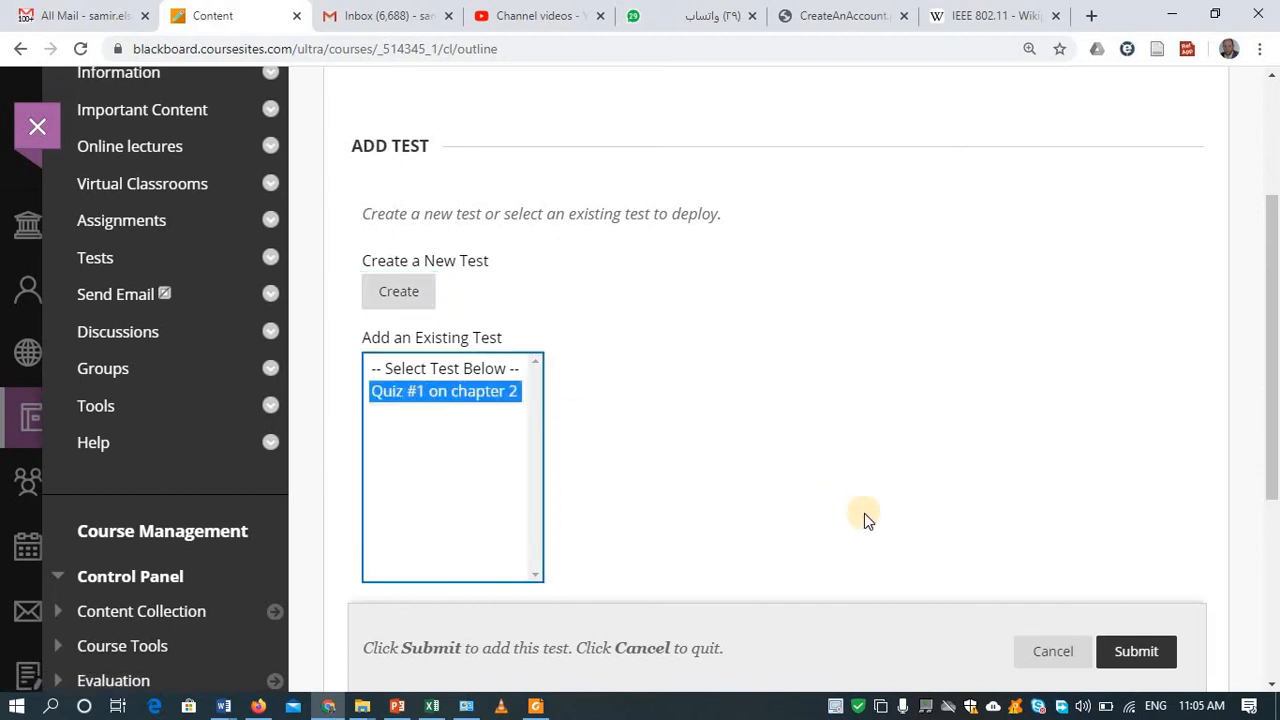
{"action": "left_click", "coordinate": [1118, 651]}
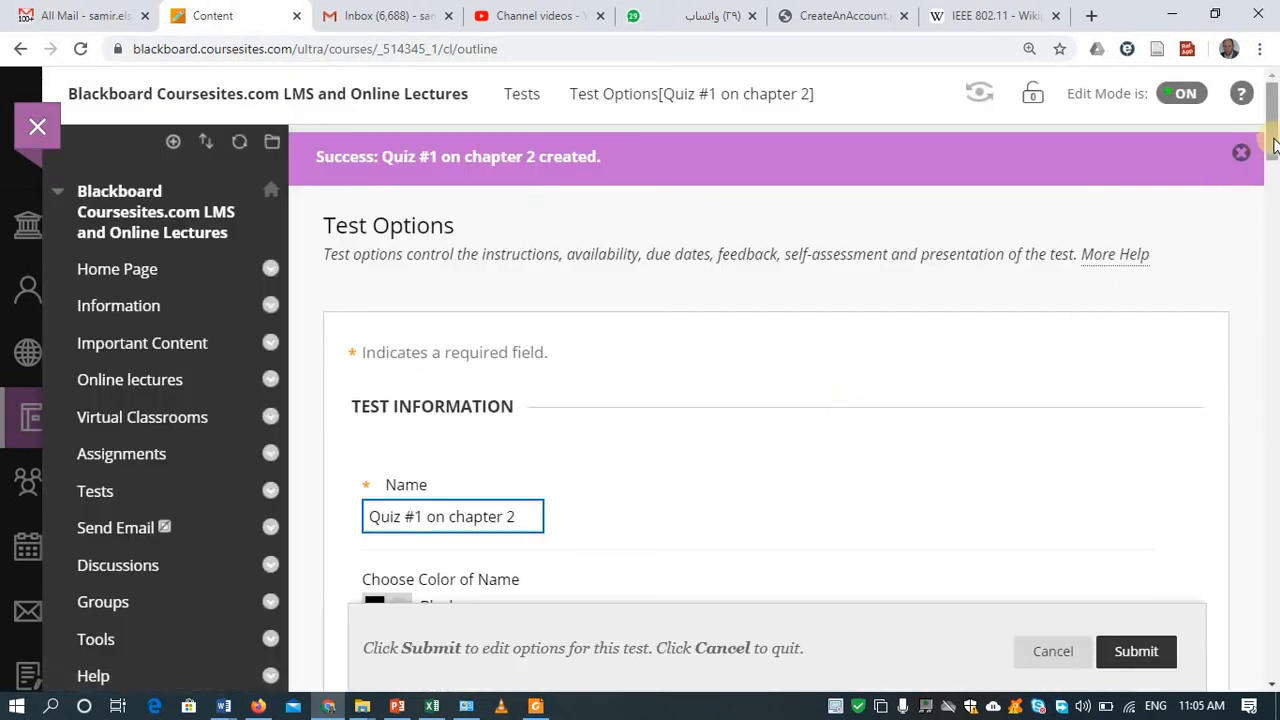
Step: Enable Show test description, make the test available to students, and add a new announcement
{"action": "left_click_drag", "start_coordinate": [1272, 142], "coordinate": [1273, 244]}
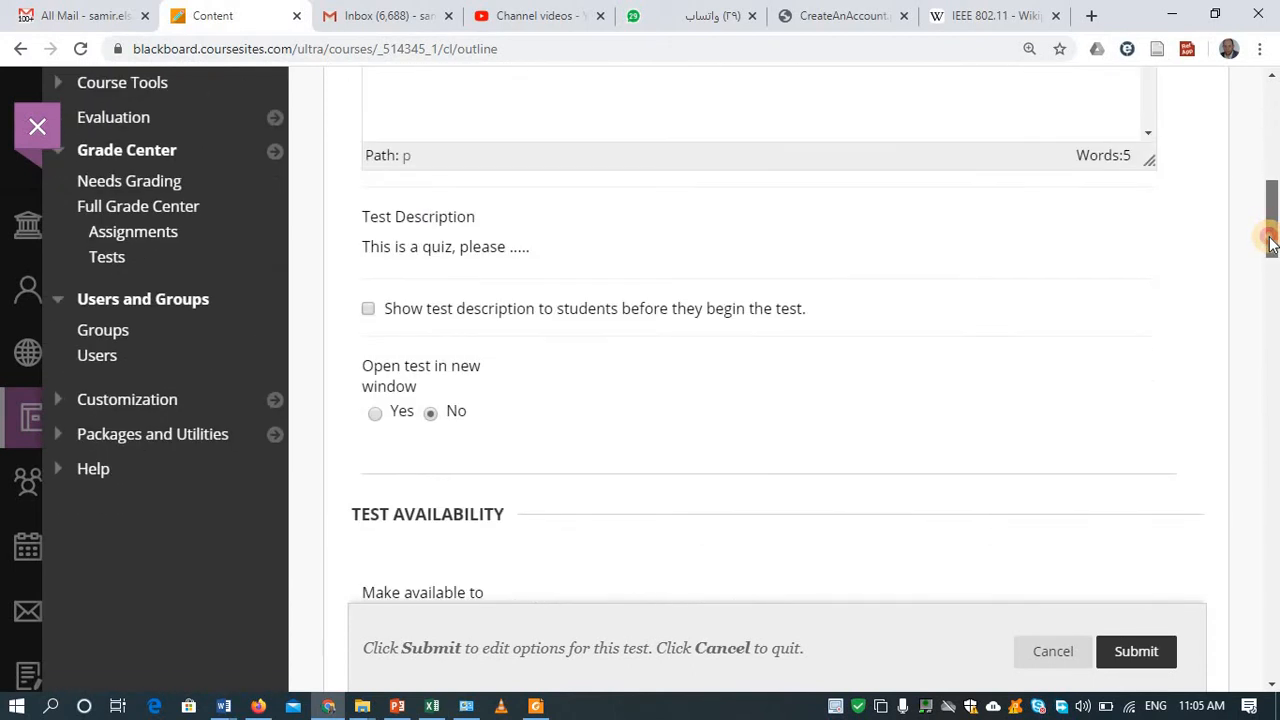
{"action": "left_click_drag", "start_coordinate": [1272, 244], "coordinate": [1195, 245]}
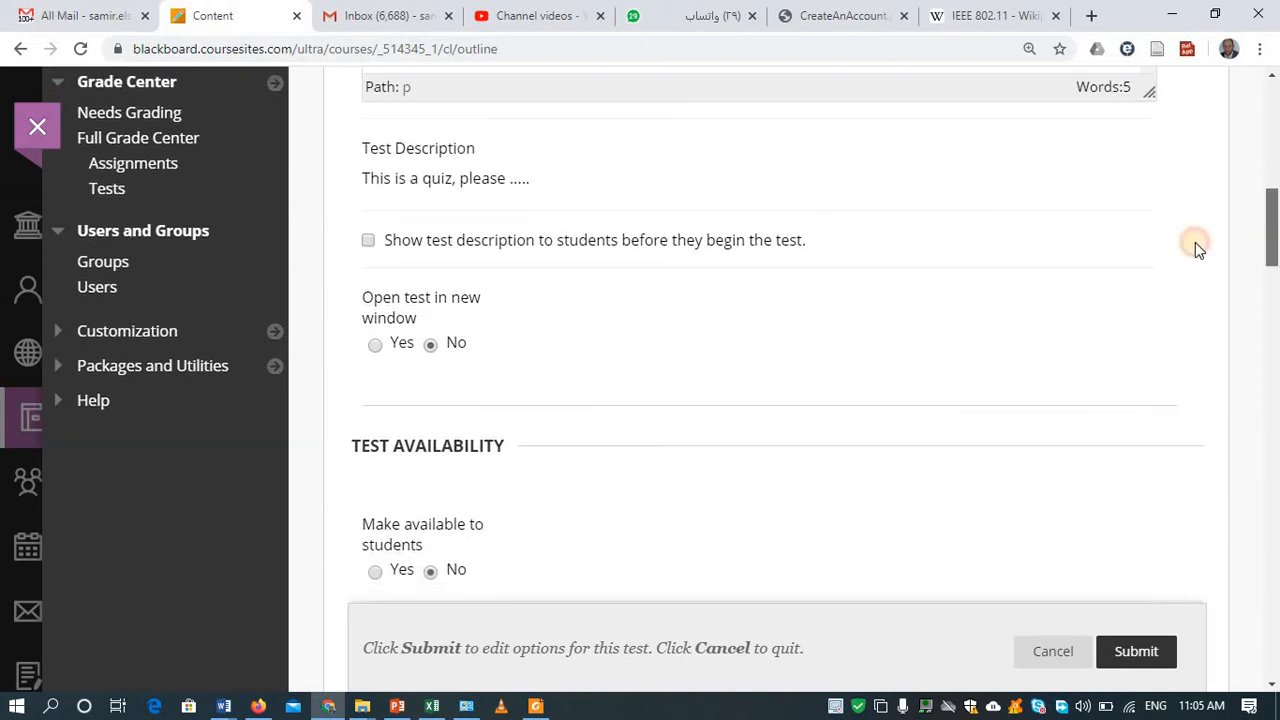
{"action": "left_click", "coordinate": [700, 240]}
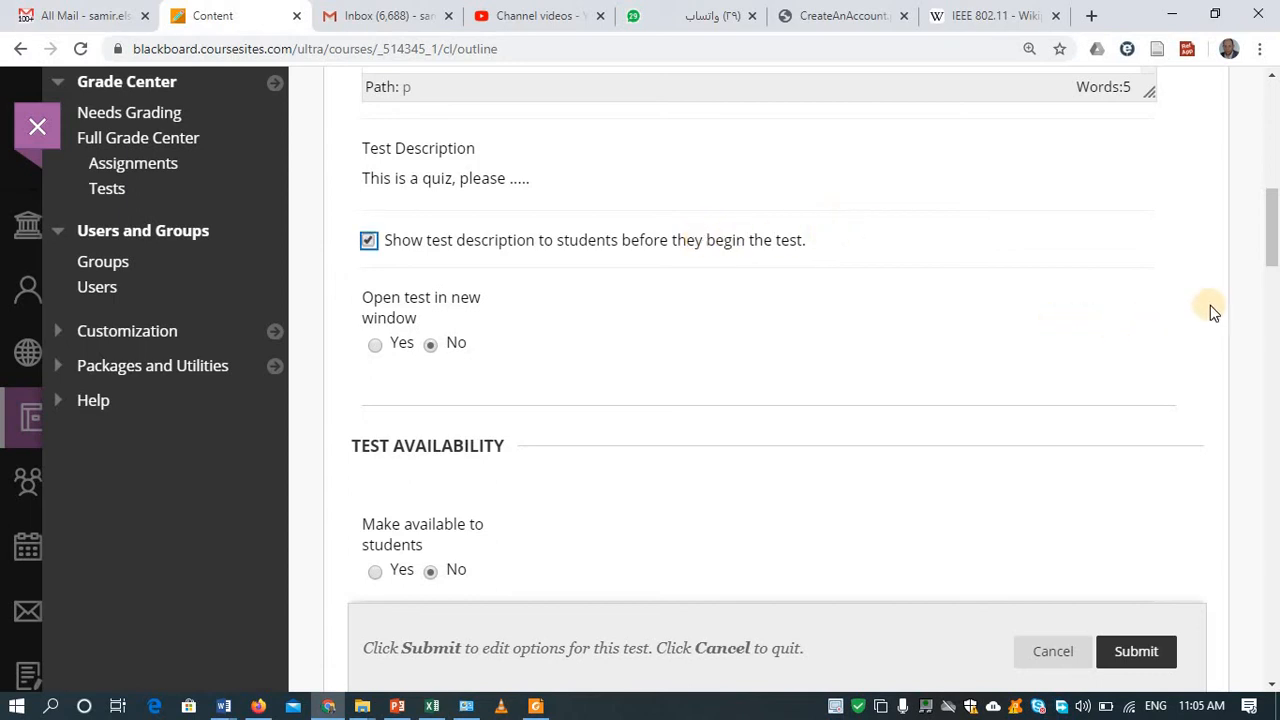
{"action": "left_click_drag", "start_coordinate": [1276, 226], "coordinate": [1277, 238]}
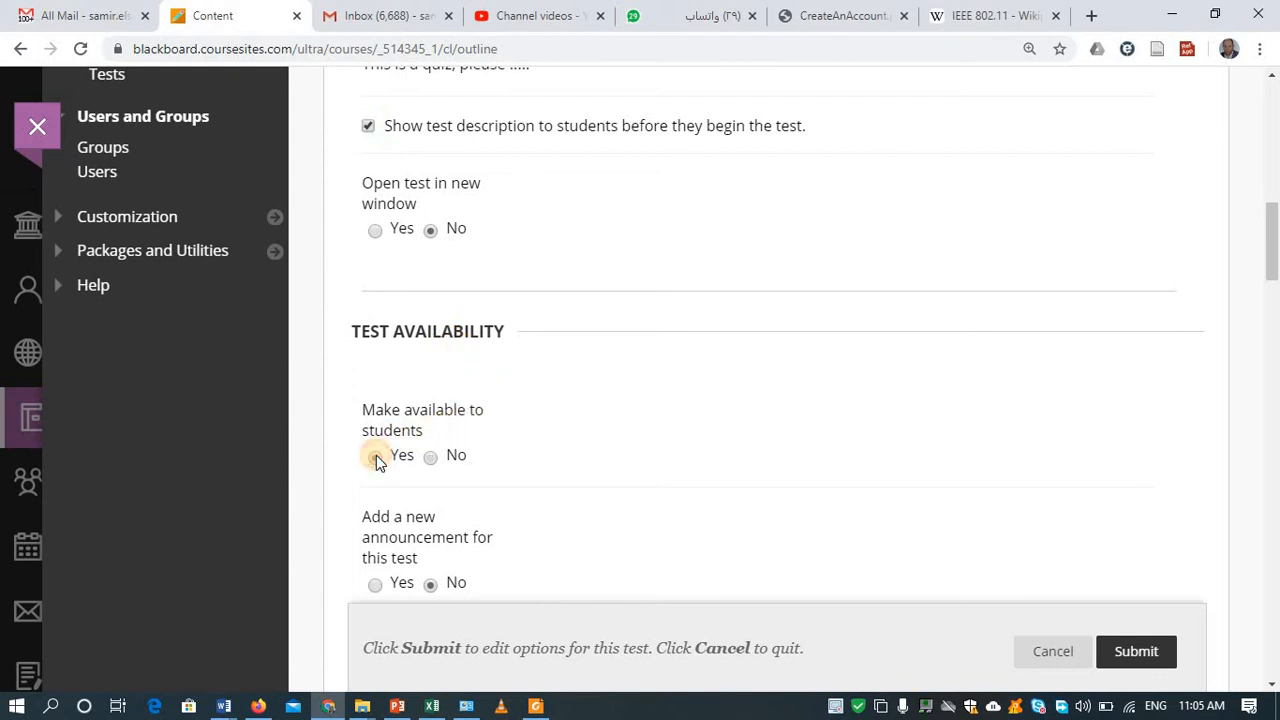
{"action": "left_click", "coordinate": [375, 457]}
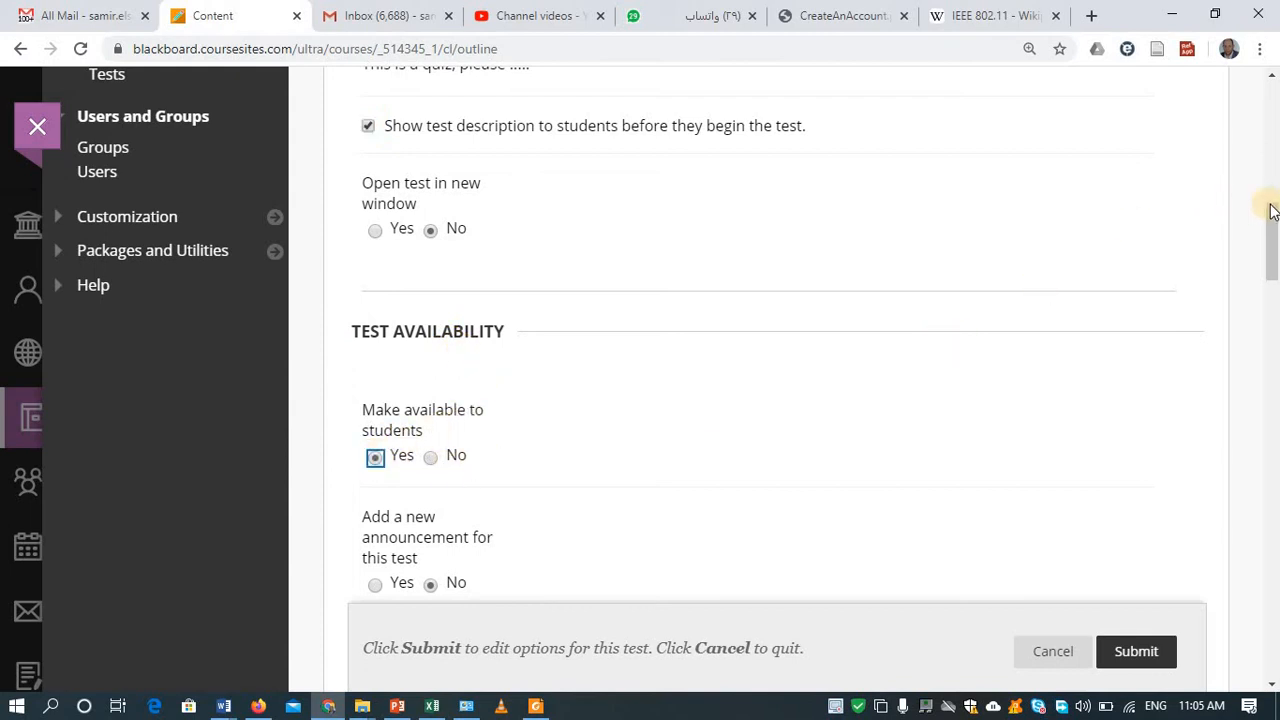
{"action": "left_click_drag", "start_coordinate": [1271, 206], "coordinate": [1271, 254]}
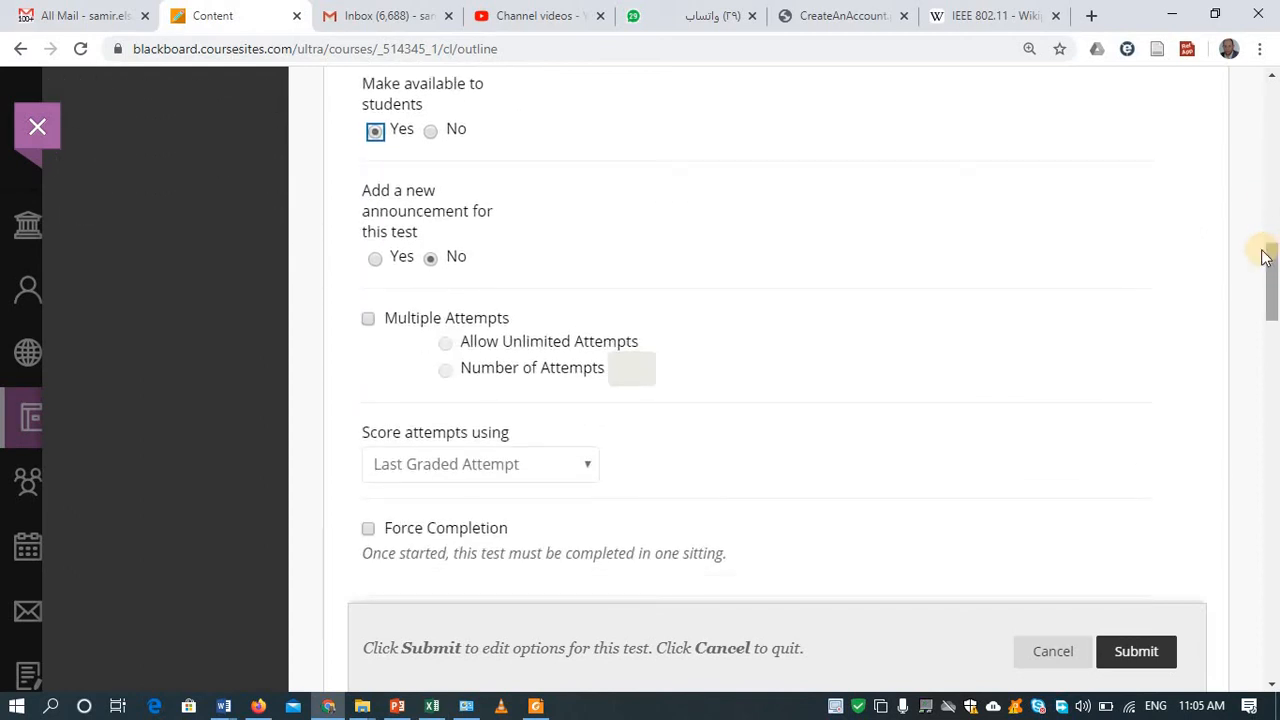
{"action": "left_click", "coordinate": [382, 260]}
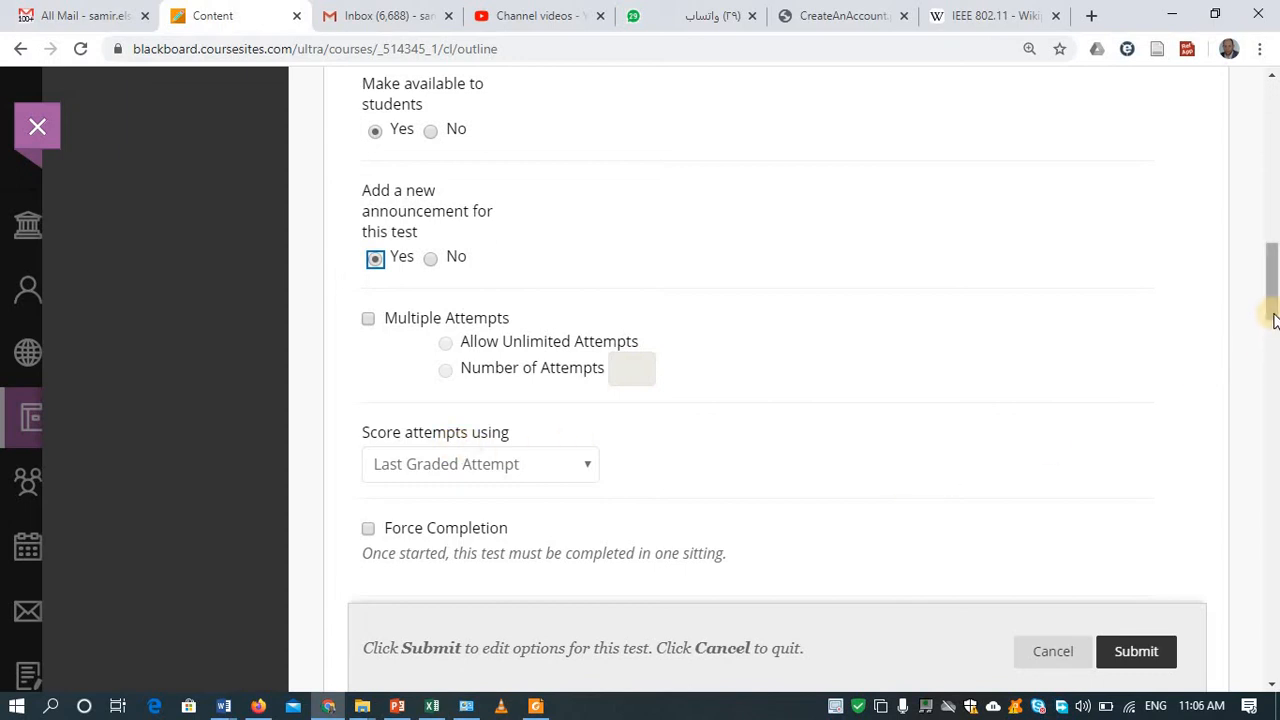
{"action": "scroll", "coordinate": [1266, 370], "scroll_direction": "down", "scroll_amount": 1}
{"action": "scroll", "coordinate": [1266, 370], "scroll_direction": "down", "scroll_amount": 2}
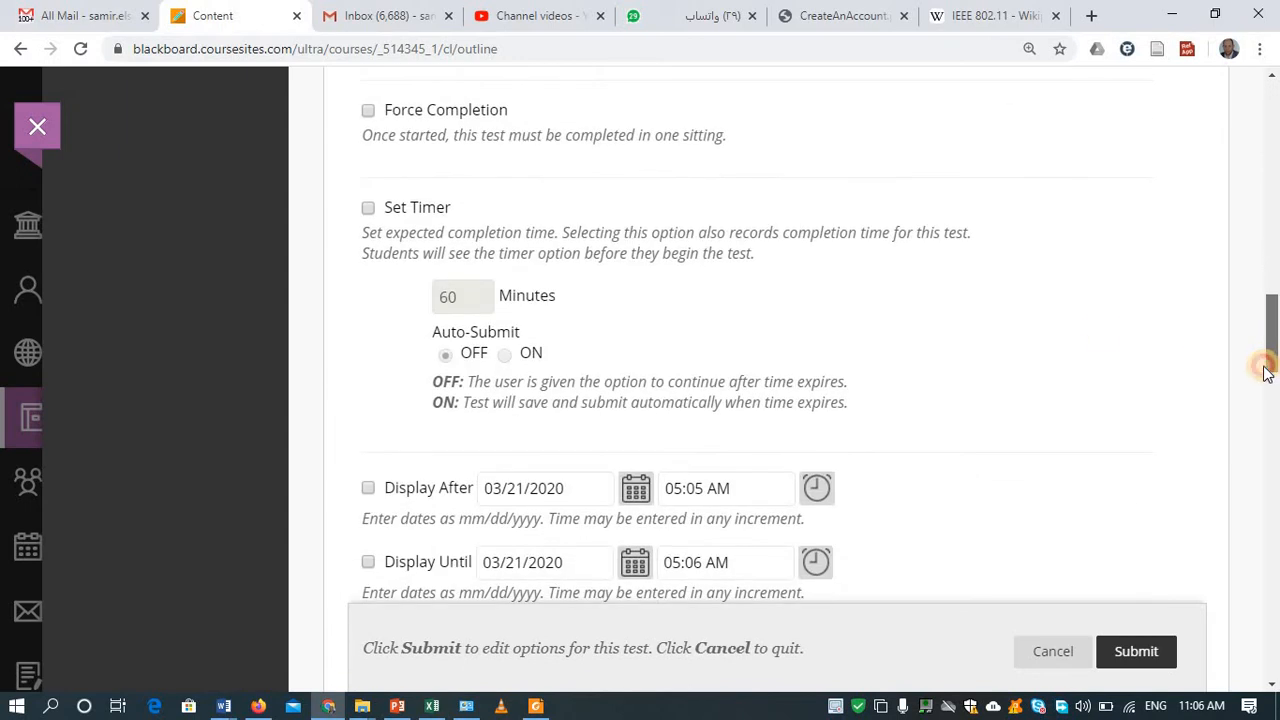
Step: Set a 20-minute completion timer with Auto-Submit turned on
{"action": "left_click", "coordinate": [368, 208]}
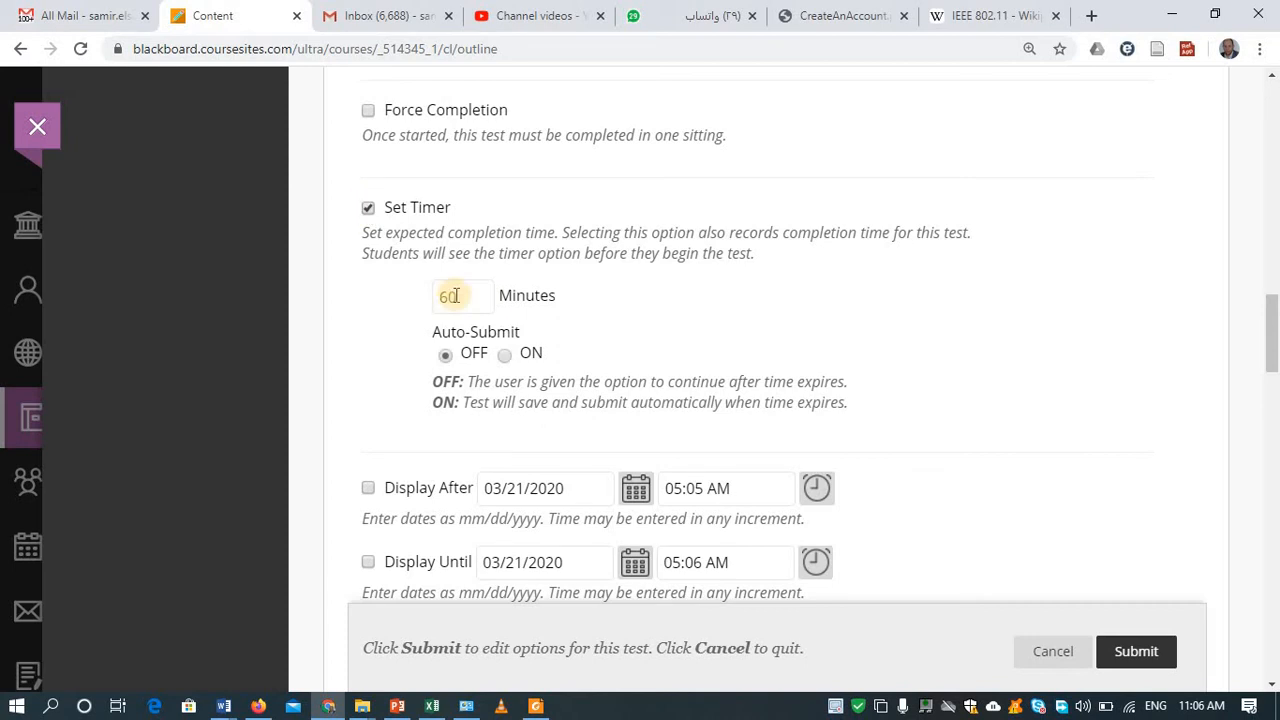
{"action": "left_click", "coordinate": [437, 300]}
{"action": "double_click", "coordinate": [437, 302]}
{"action": "type", "text": "20"}
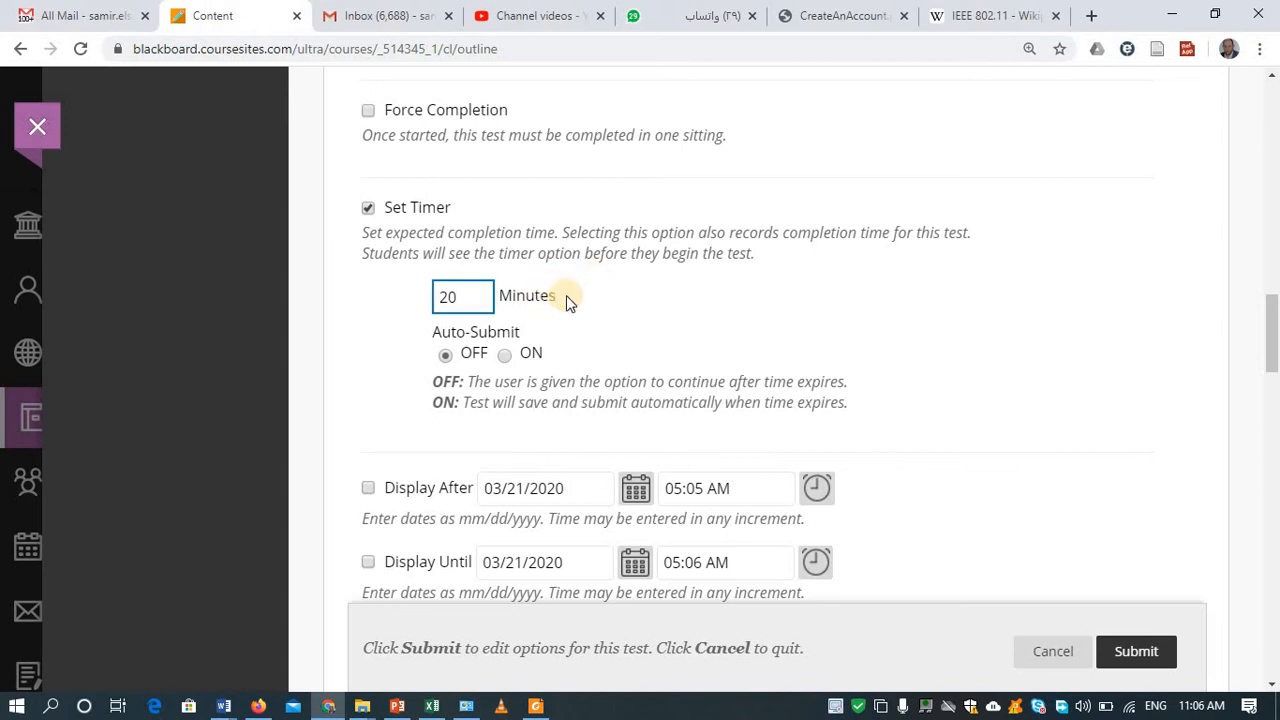
{"action": "left_click", "coordinate": [505, 356]}
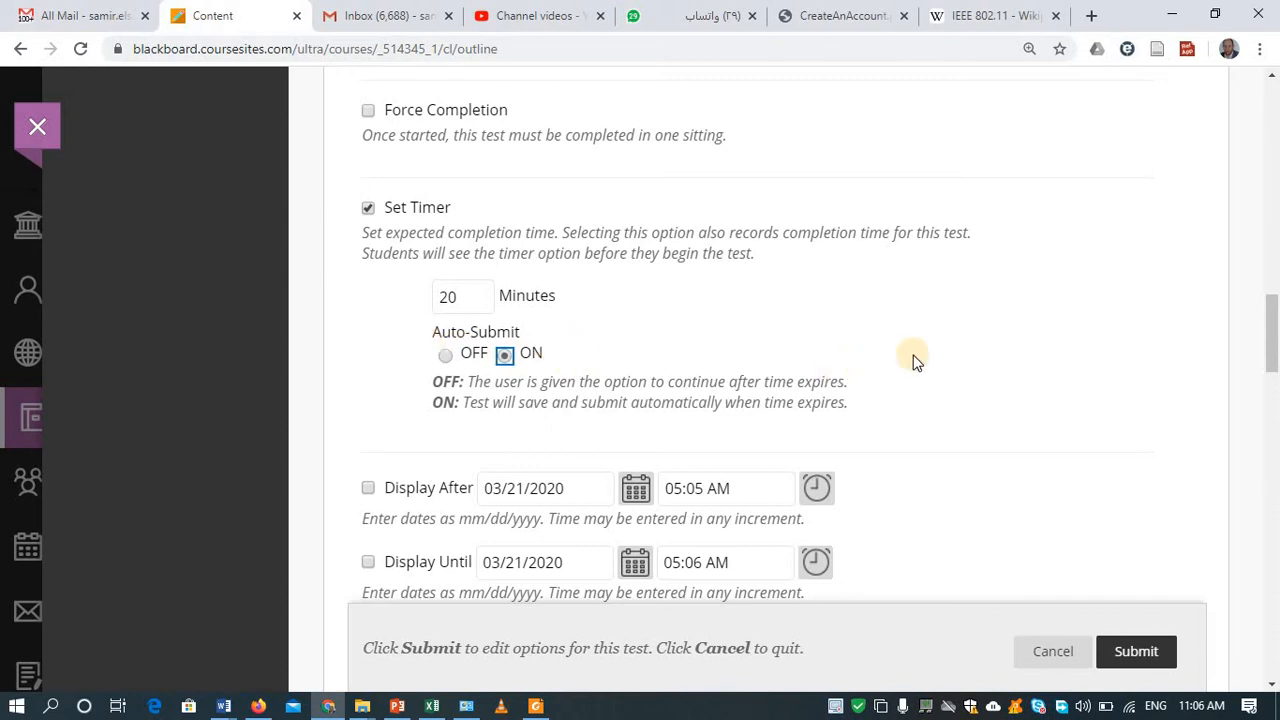
{"action": "left_click_drag", "start_coordinate": [1272, 365], "coordinate": [1272, 405]}
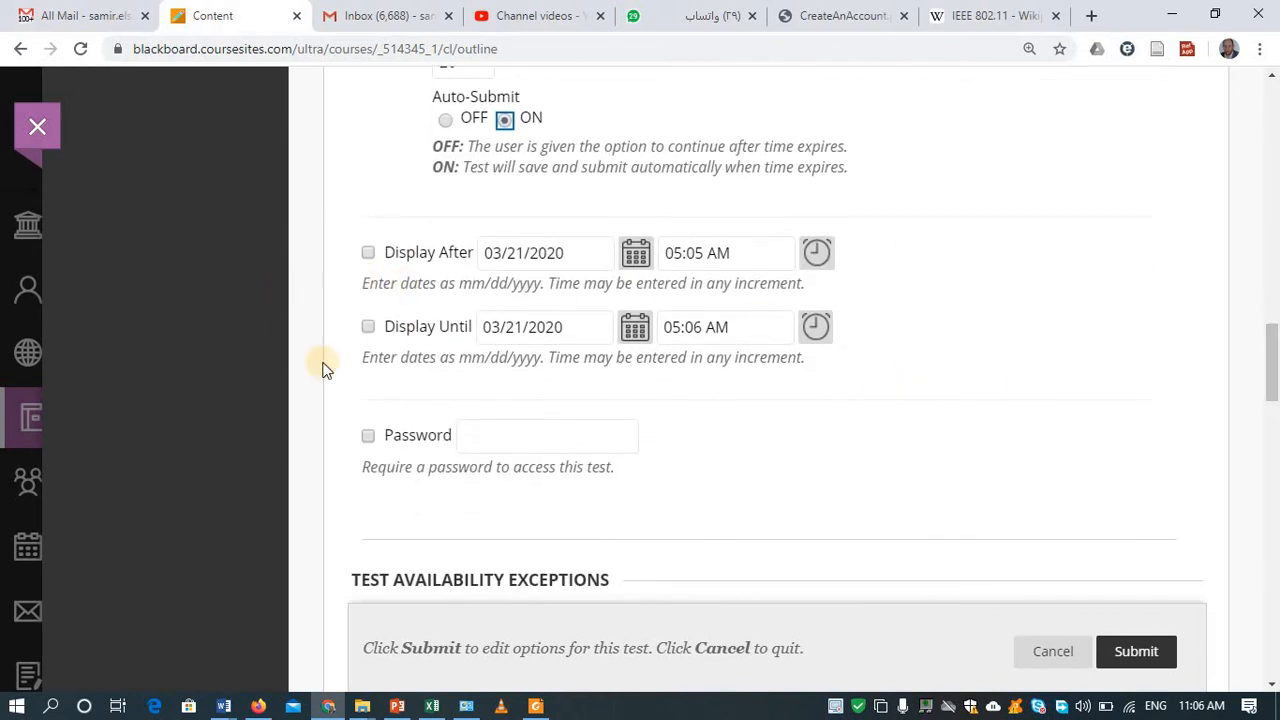
Step: Require a password to open the test and enter the access password
{"action": "left_click", "coordinate": [368, 437]}
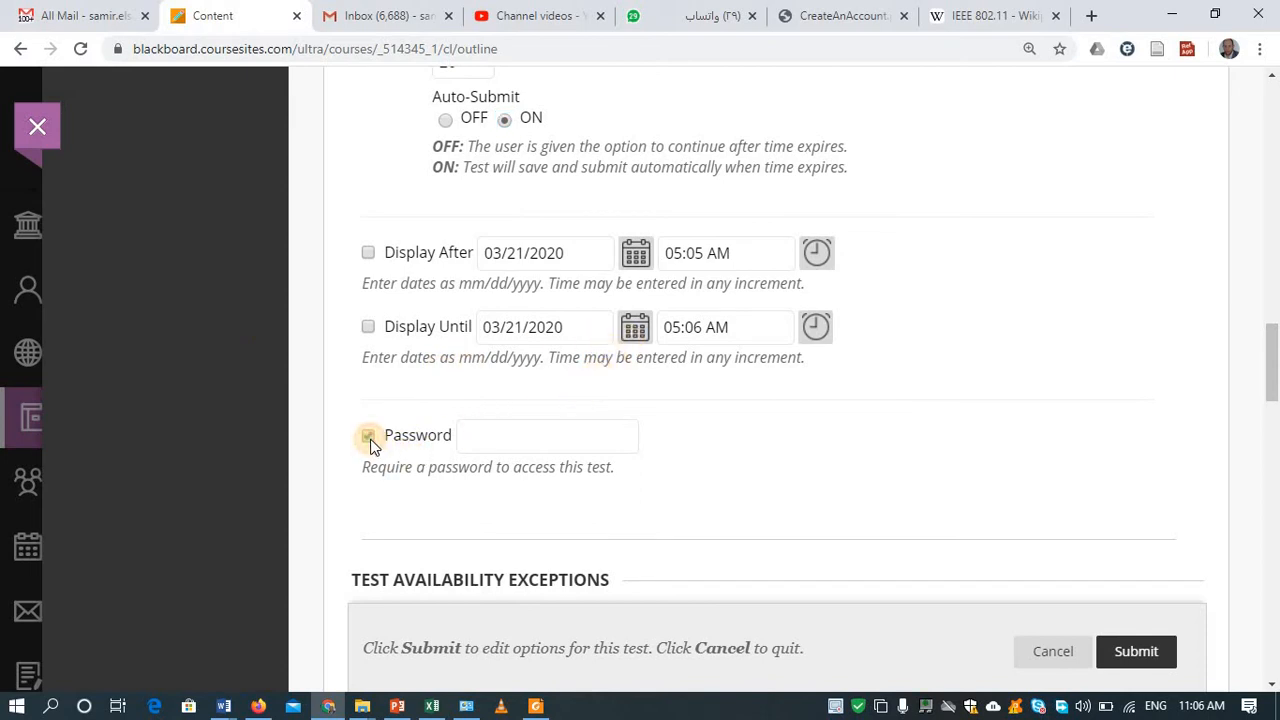
{"action": "left_click", "coordinate": [476, 438]}
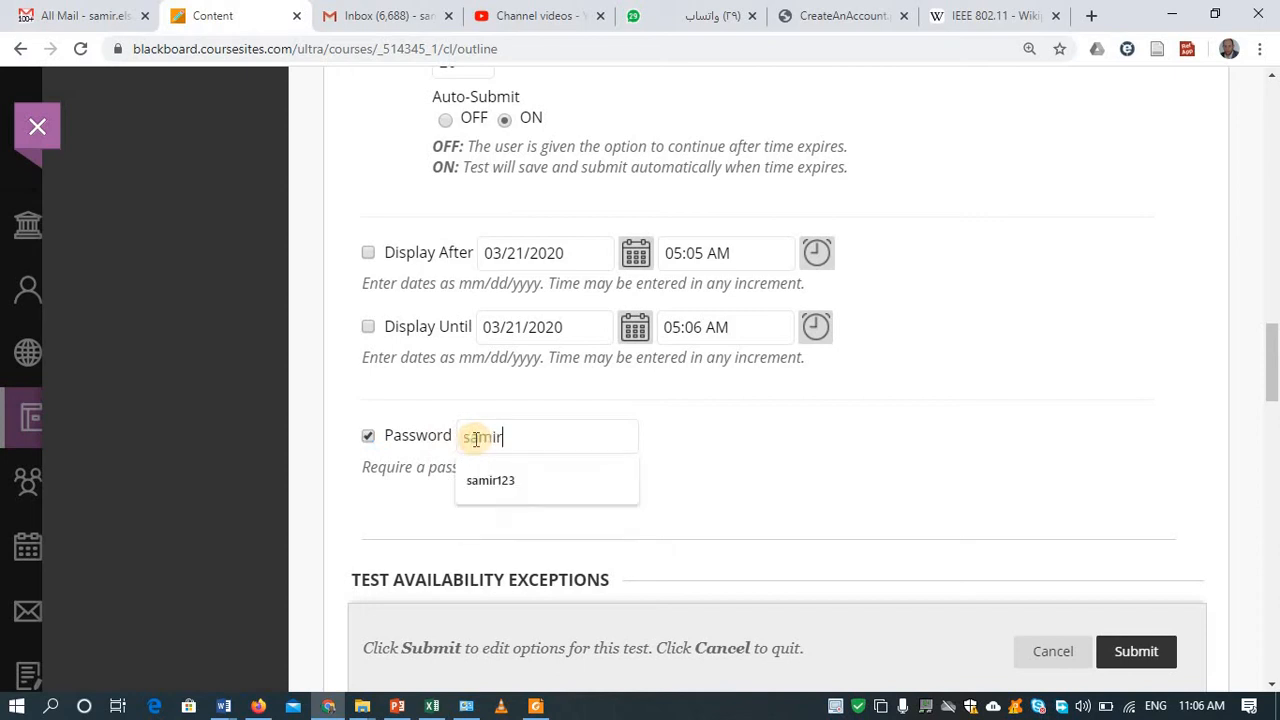
{"action": "left_click", "coordinate": [740, 478]}
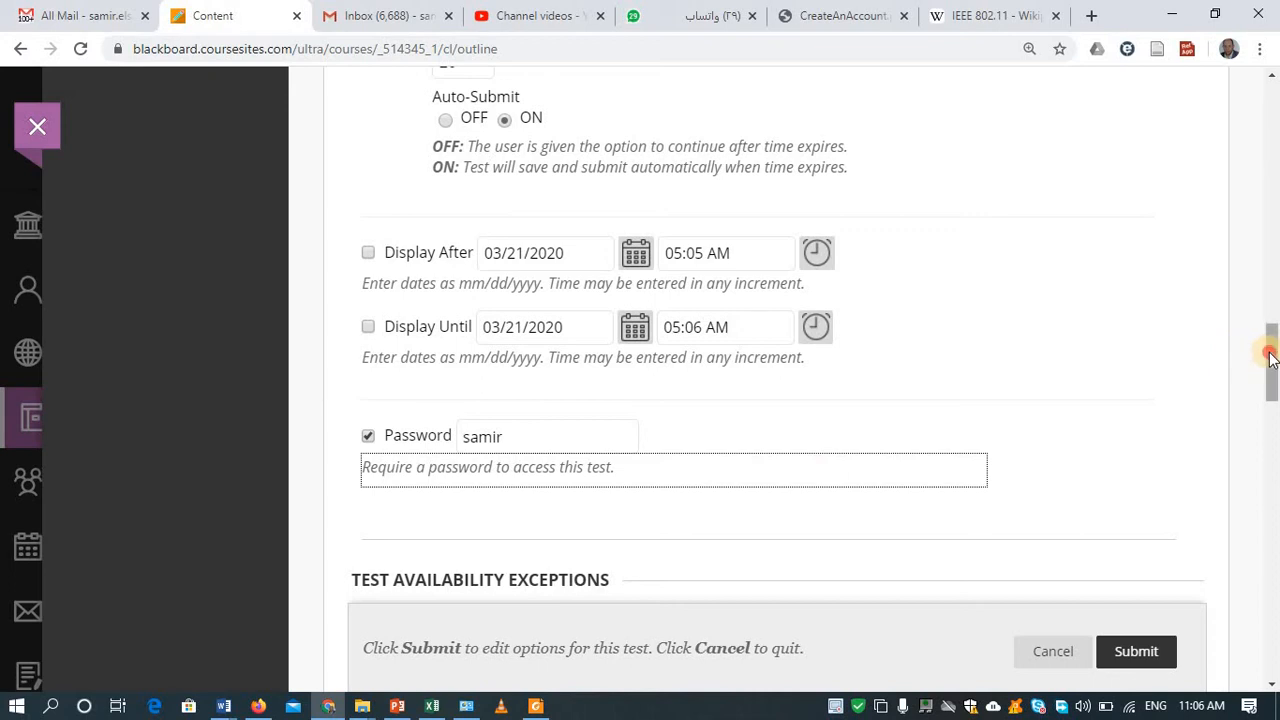
{"action": "scroll", "coordinate": [1270, 360], "scroll_direction": "down", "scroll_amount": 3}
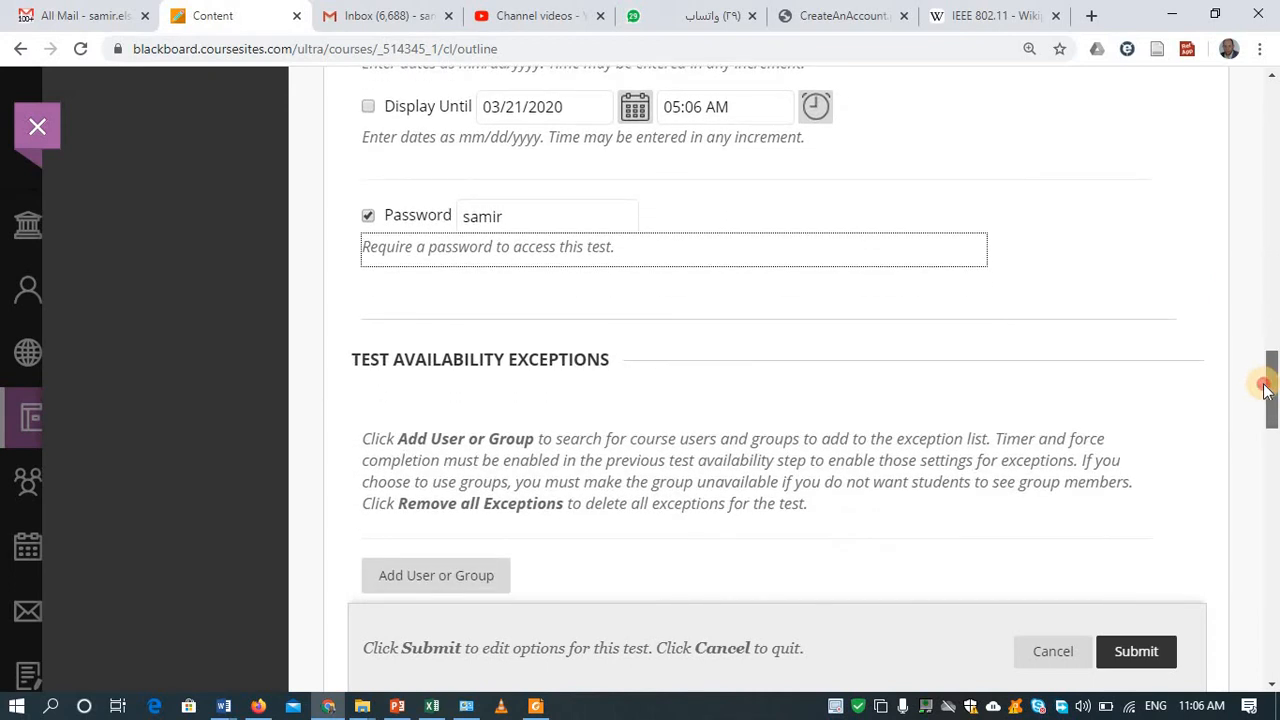
{"action": "left_click_drag", "start_coordinate": [1266, 388], "coordinate": [1275, 455]}
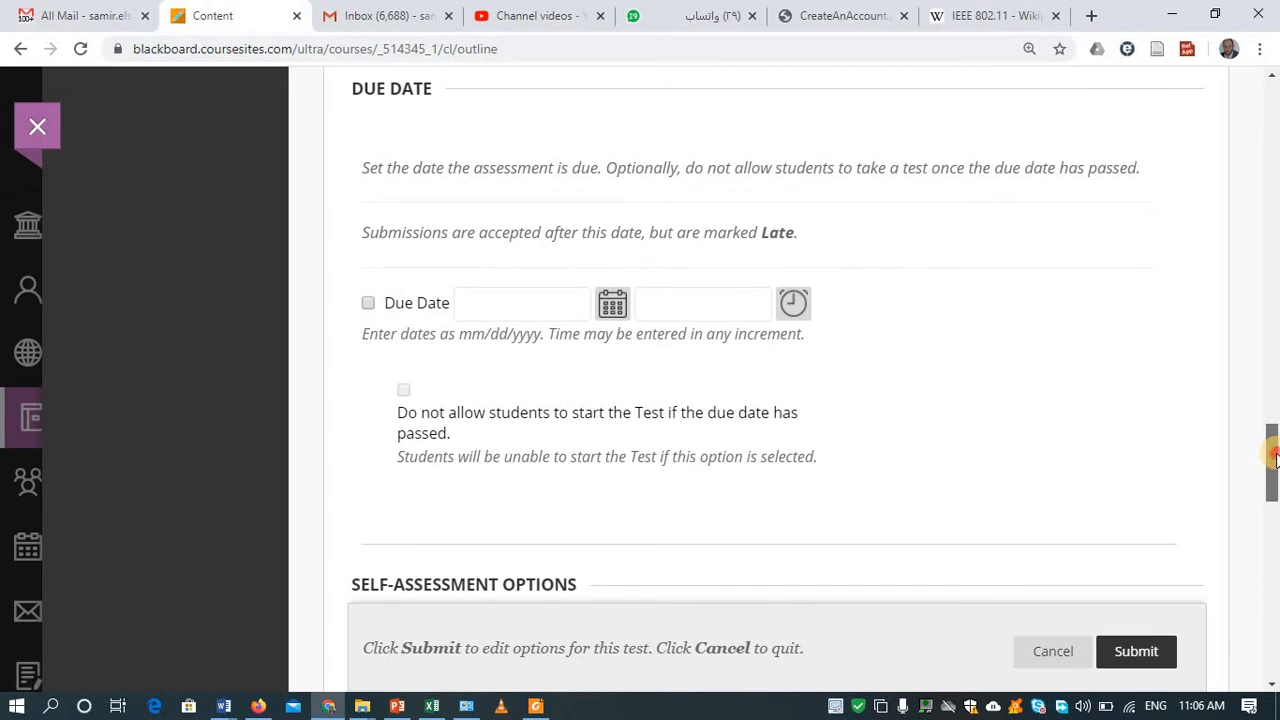
{"action": "left_click_drag", "start_coordinate": [1275, 455], "coordinate": [1275, 628]}
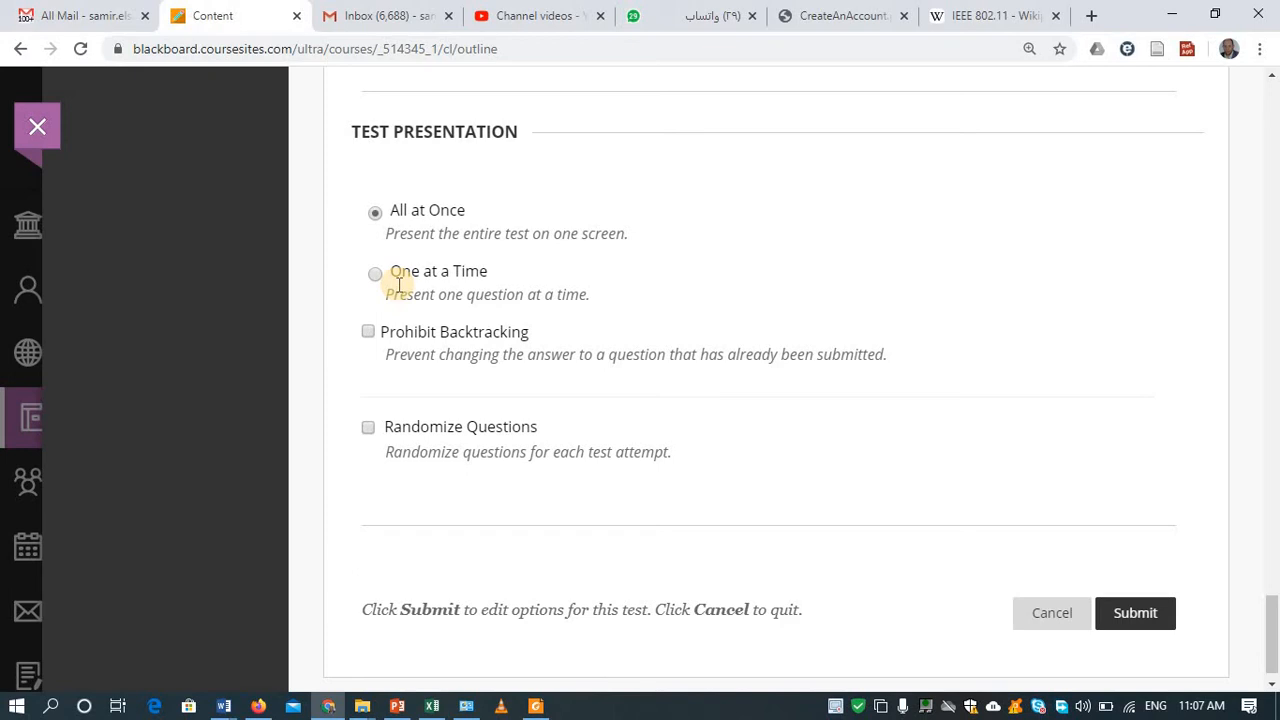
Step: Turn on Randomize Questions for Quiz #1, save the test options, and switch to the student-view browser
{"action": "left_click", "coordinate": [368, 428]}
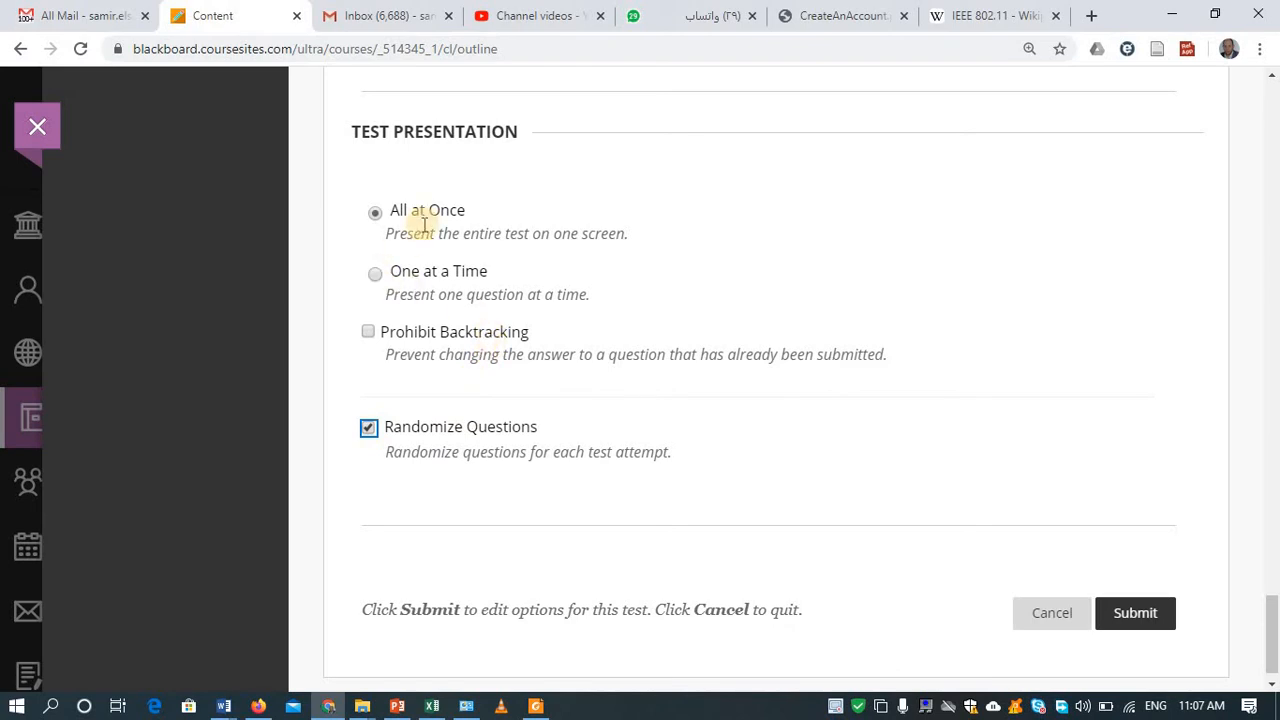
{"action": "scroll", "coordinate": [423, 225], "scroll_direction": "up", "scroll_amount": 3}
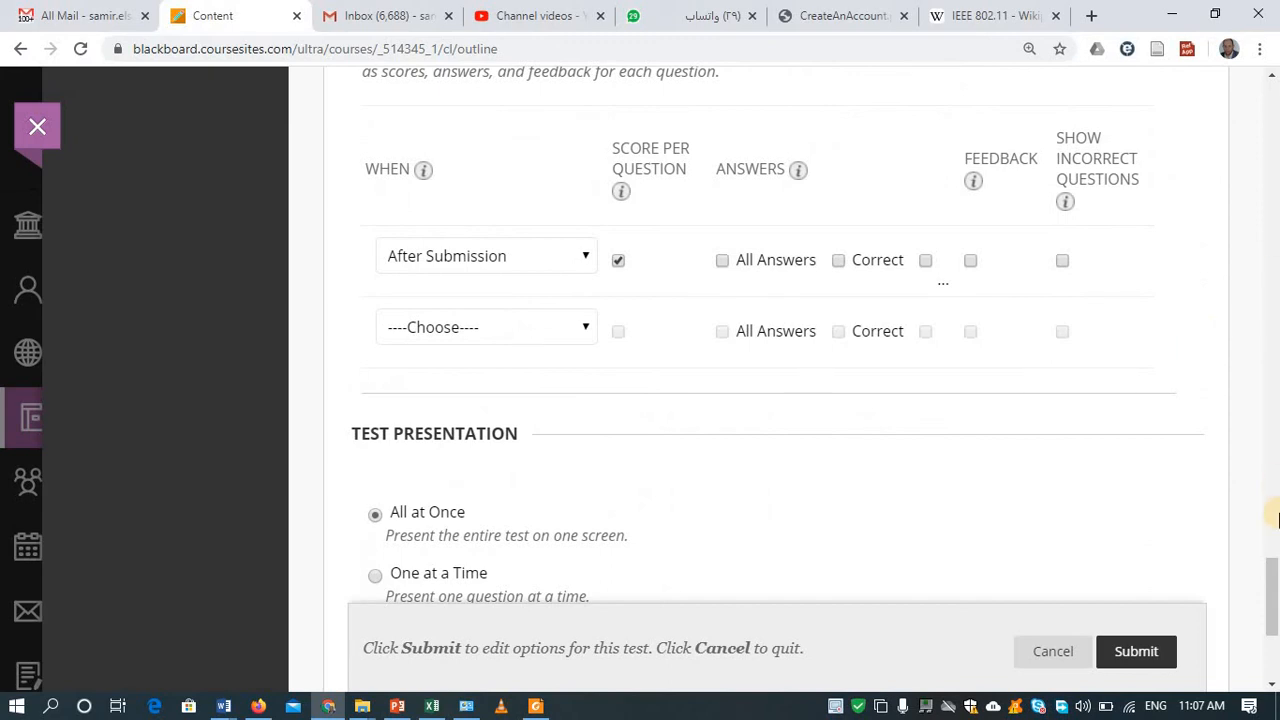
{"action": "scroll", "coordinate": [1272, 590], "scroll_direction": "down", "scroll_amount": 3}
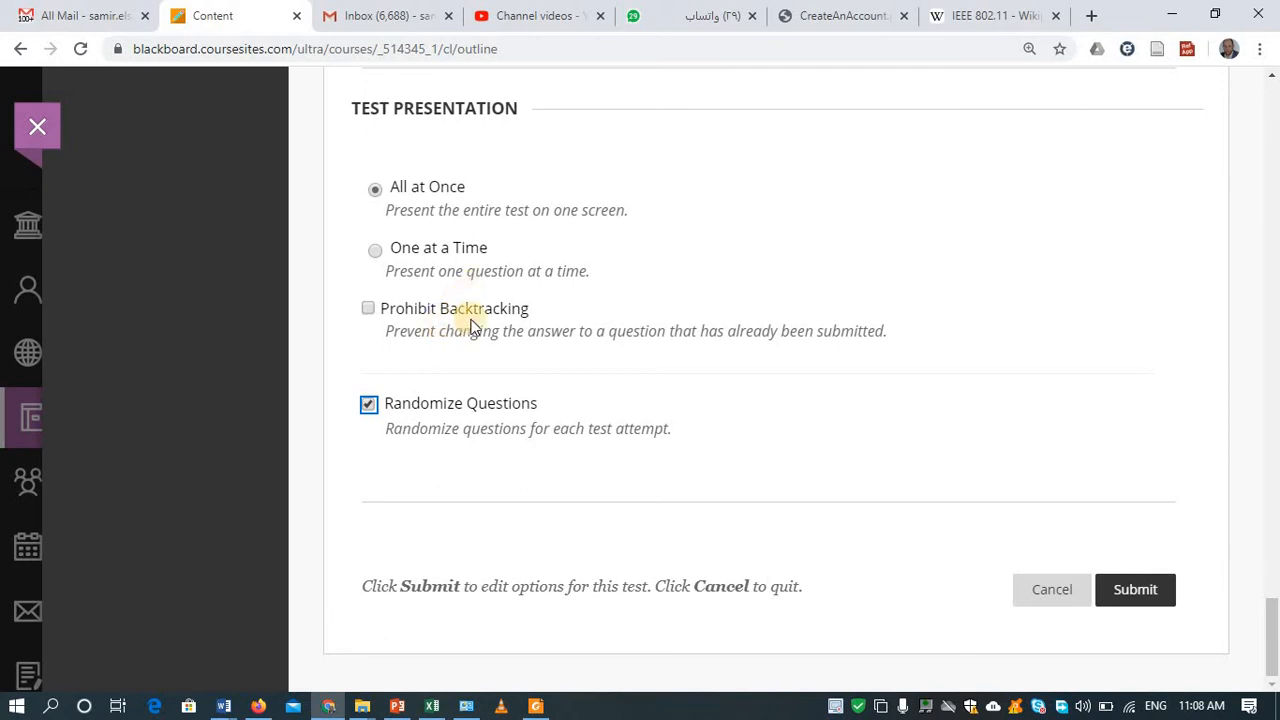
{"action": "left_click", "coordinate": [1155, 589]}
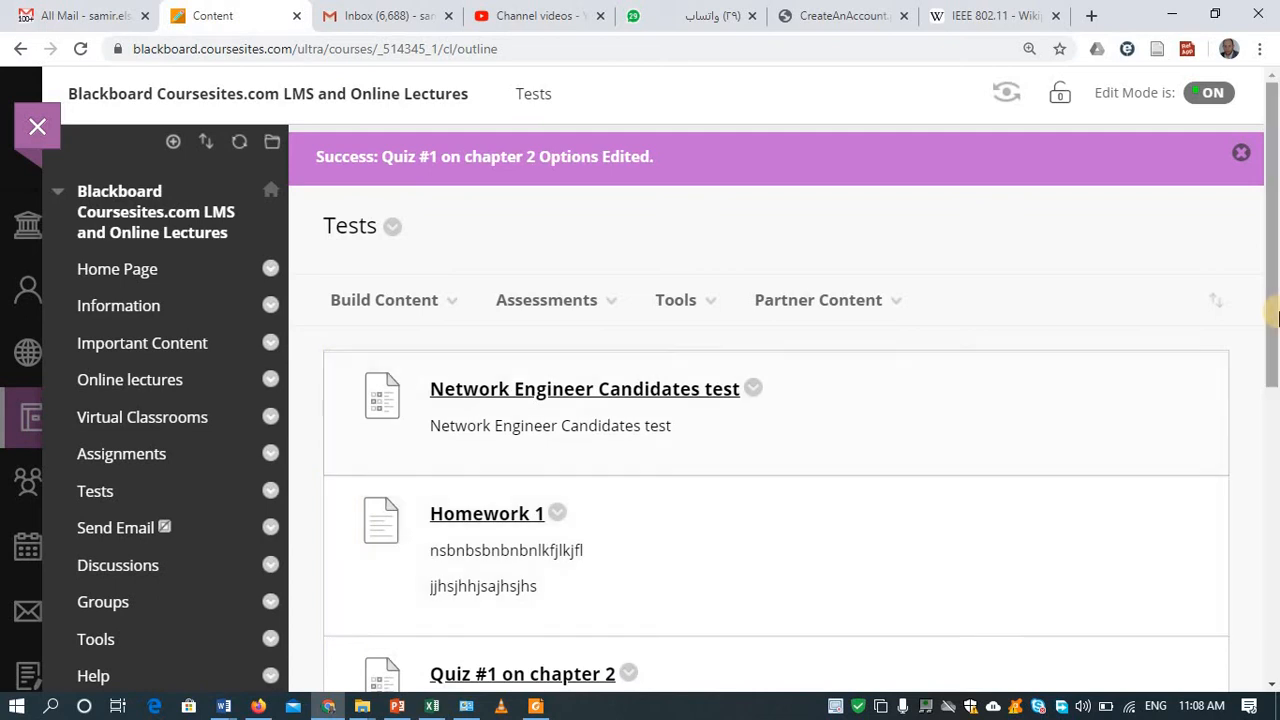
{"action": "scroll", "coordinate": [1246, 449], "scroll_direction": "down", "scroll_amount": 3}
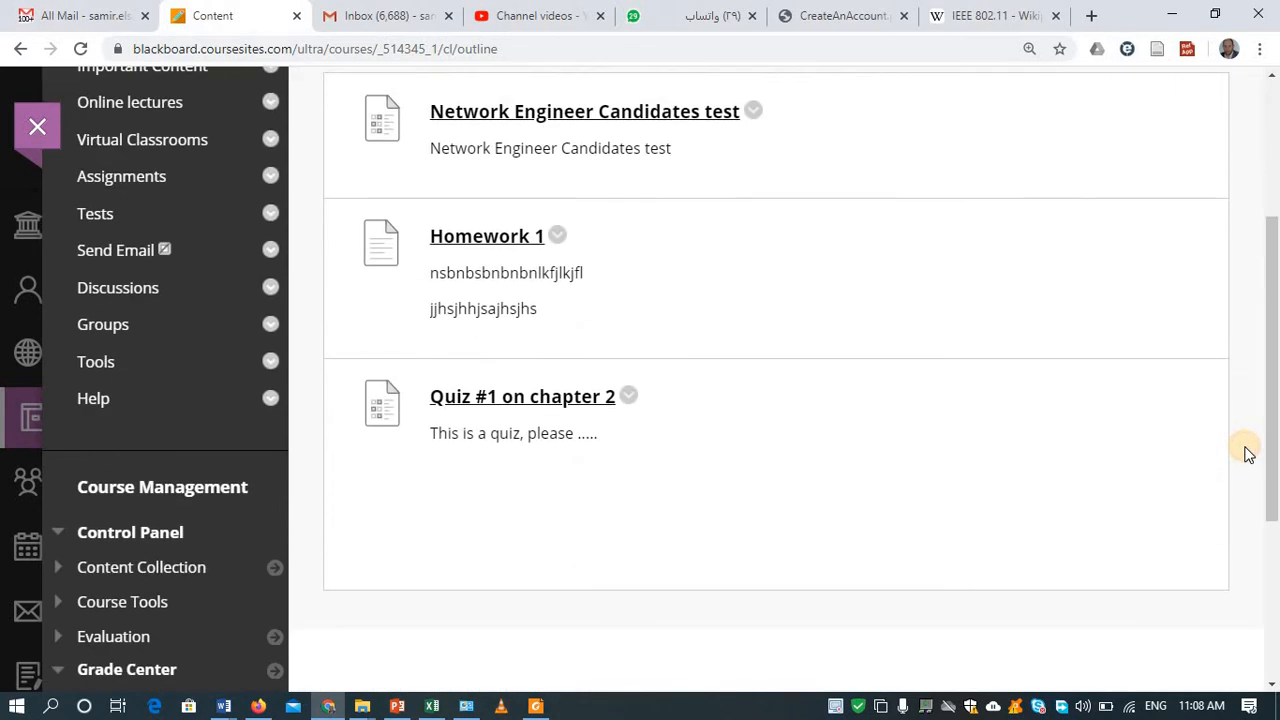
{"action": "left_click", "coordinate": [255, 707]}
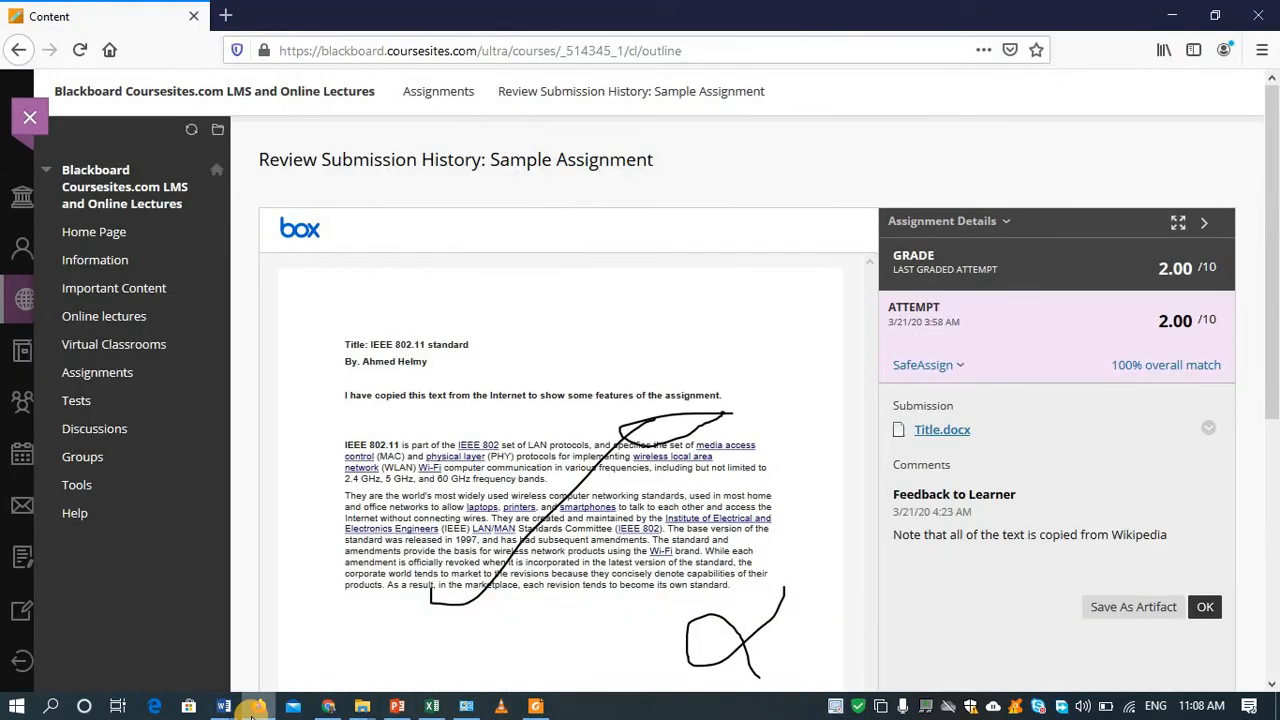
Step: From Tests, begin Quiz #1 on chapter 2 as a student with the test password, declining Firefox's password save
{"action": "left_click", "coordinate": [88, 400]}
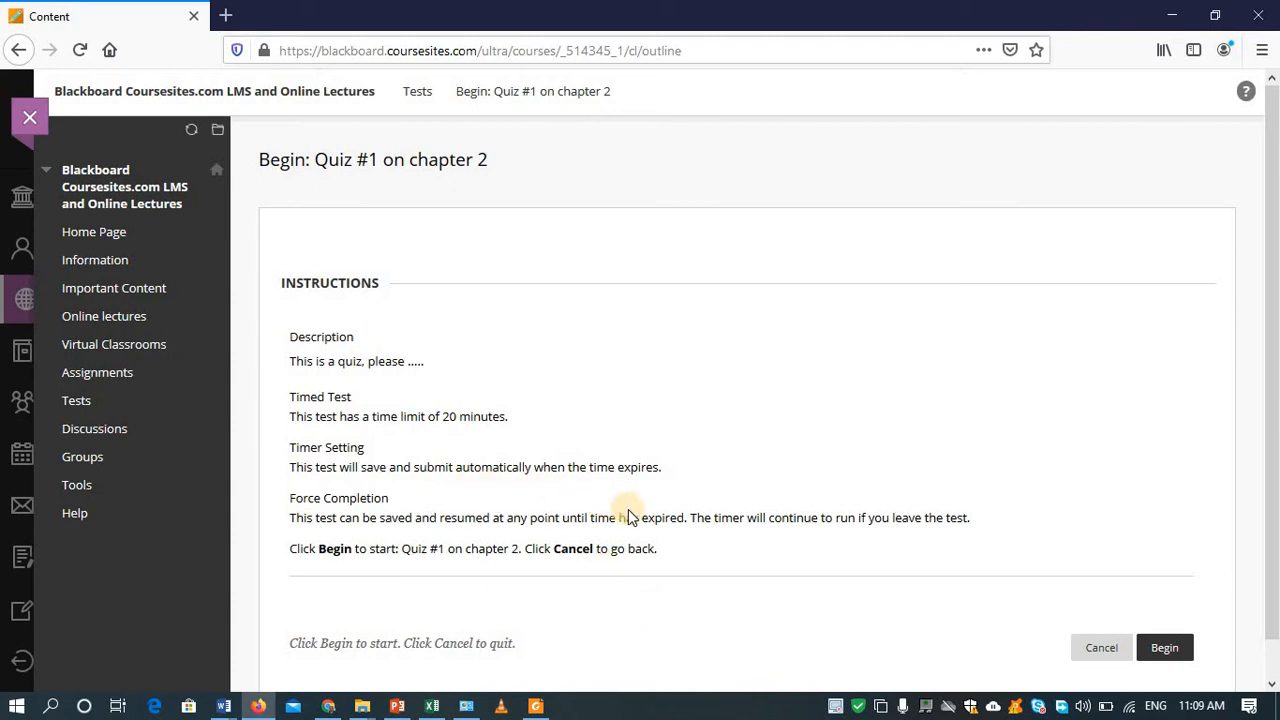
{"action": "left_click", "coordinate": [1178, 648]}
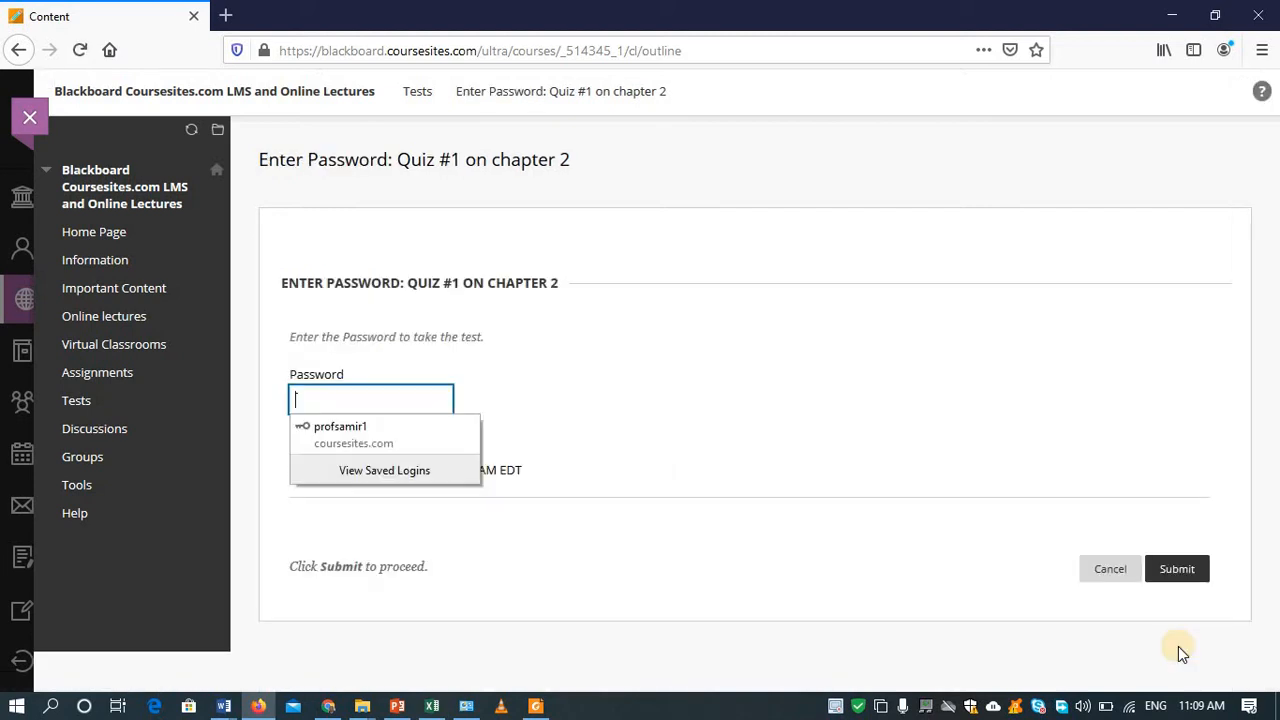
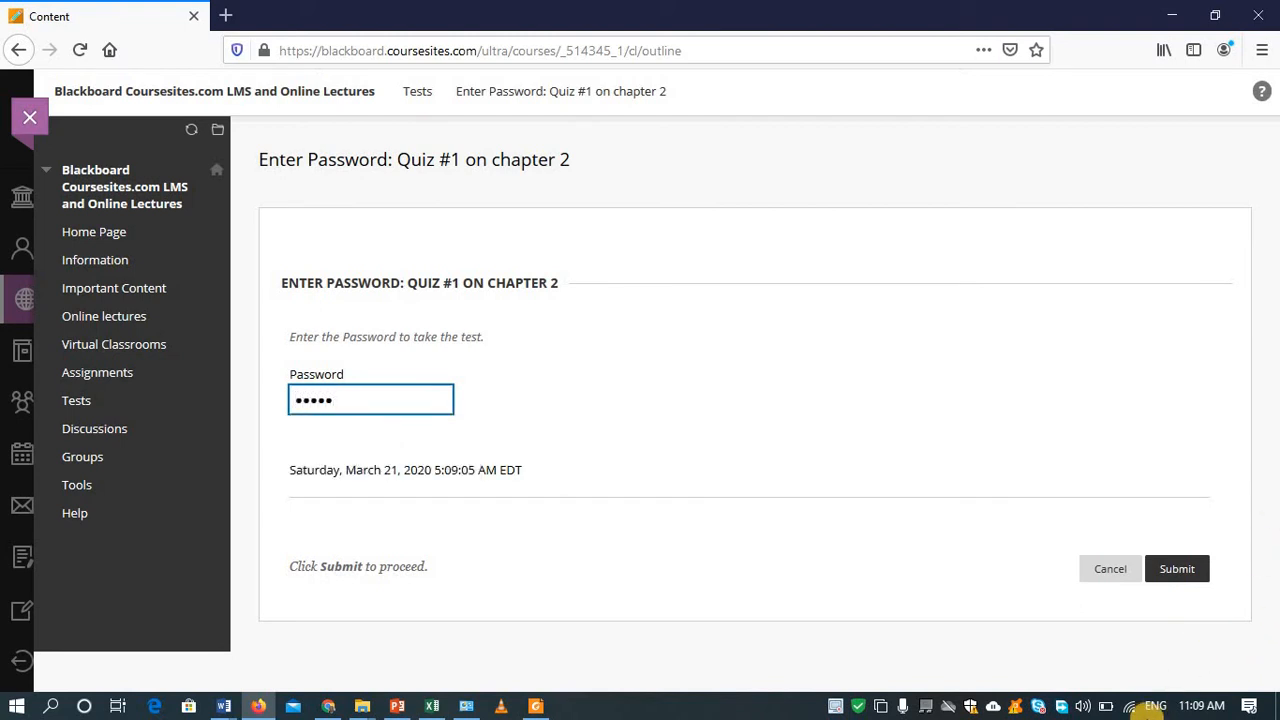
{"action": "left_click", "coordinate": [1188, 572]}
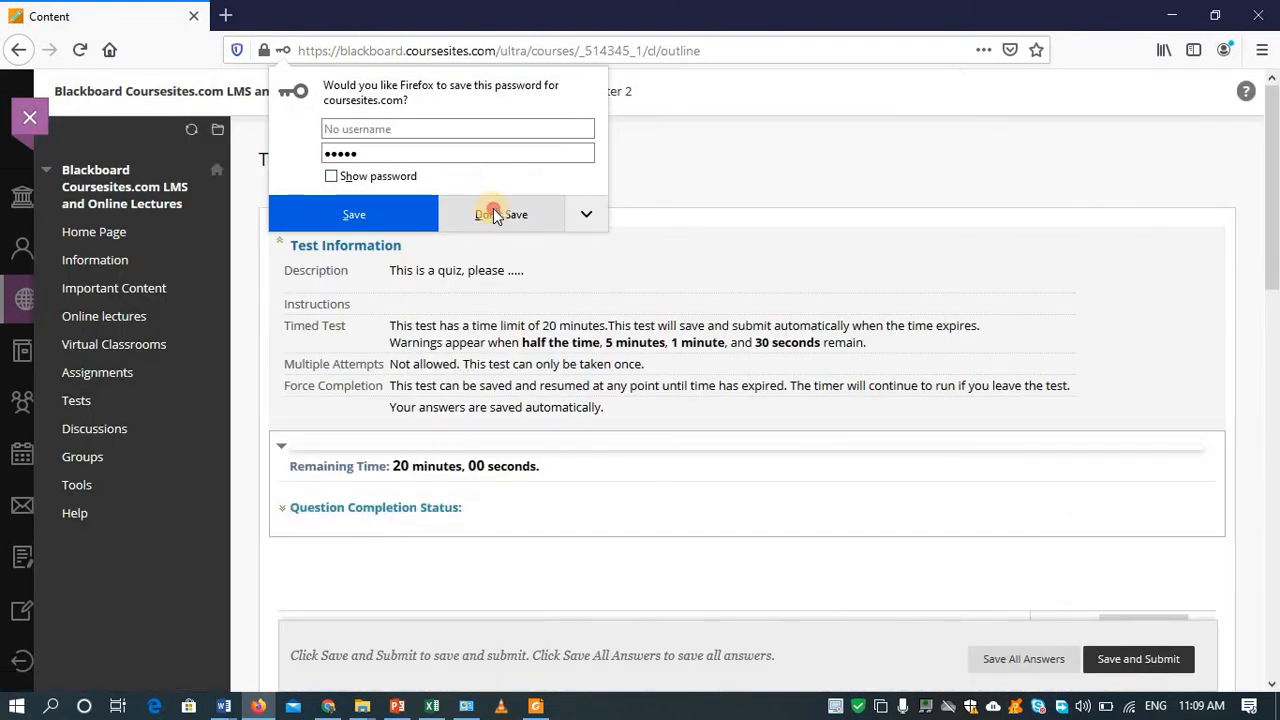
{"action": "left_click", "coordinate": [487, 214]}
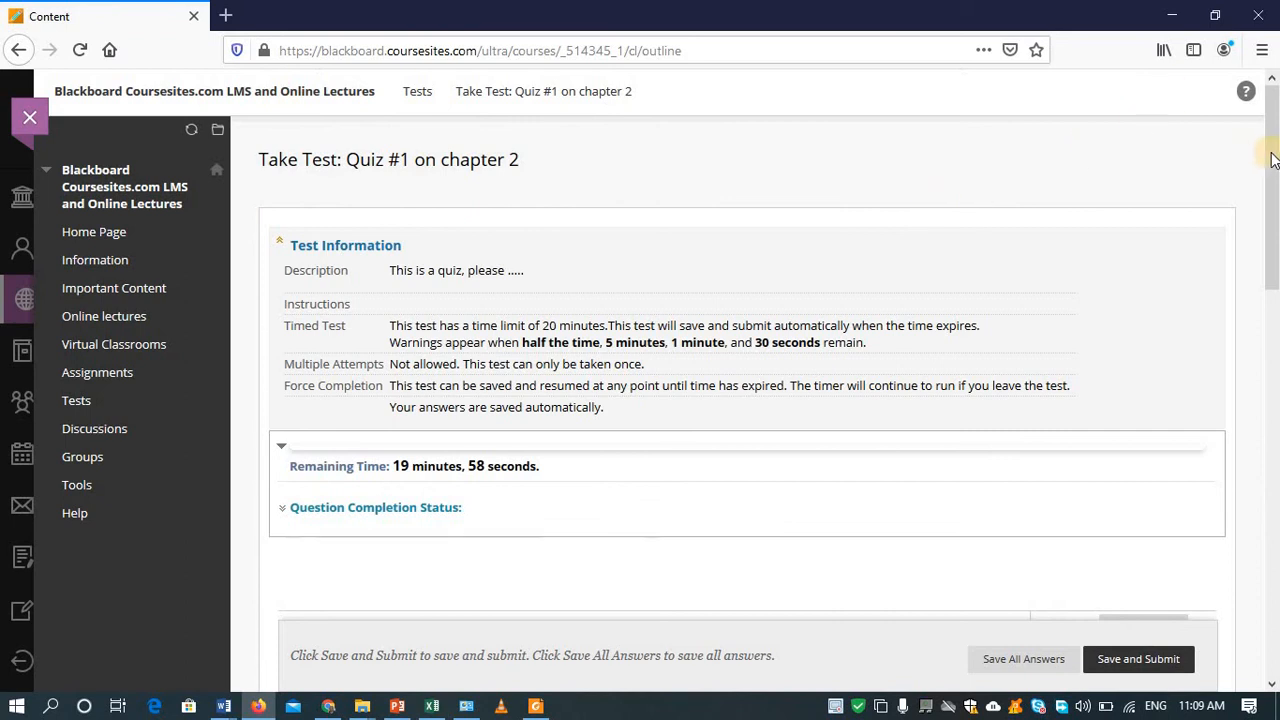
Step: Answer question 1 with b. Cairo
{"action": "left_click_drag", "start_coordinate": [1272, 155], "coordinate": [1272, 169]}
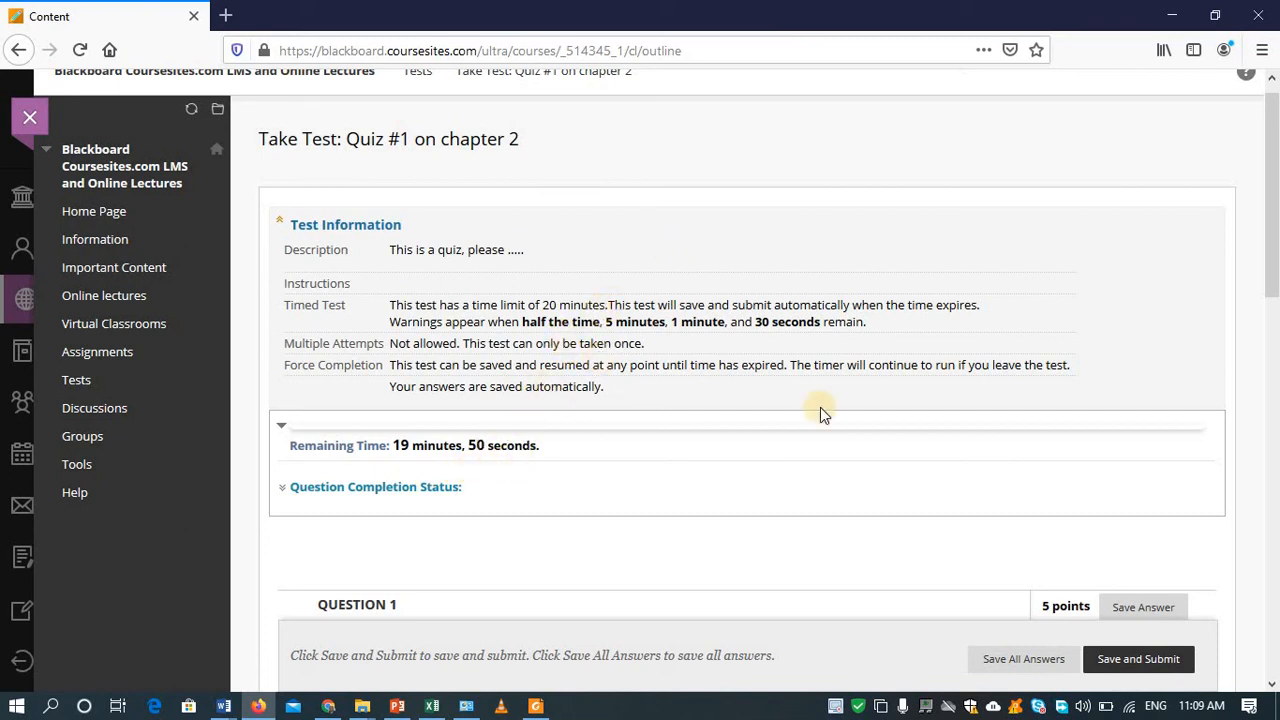
{"action": "left_click_drag", "start_coordinate": [1278, 192], "coordinate": [1276, 312]}
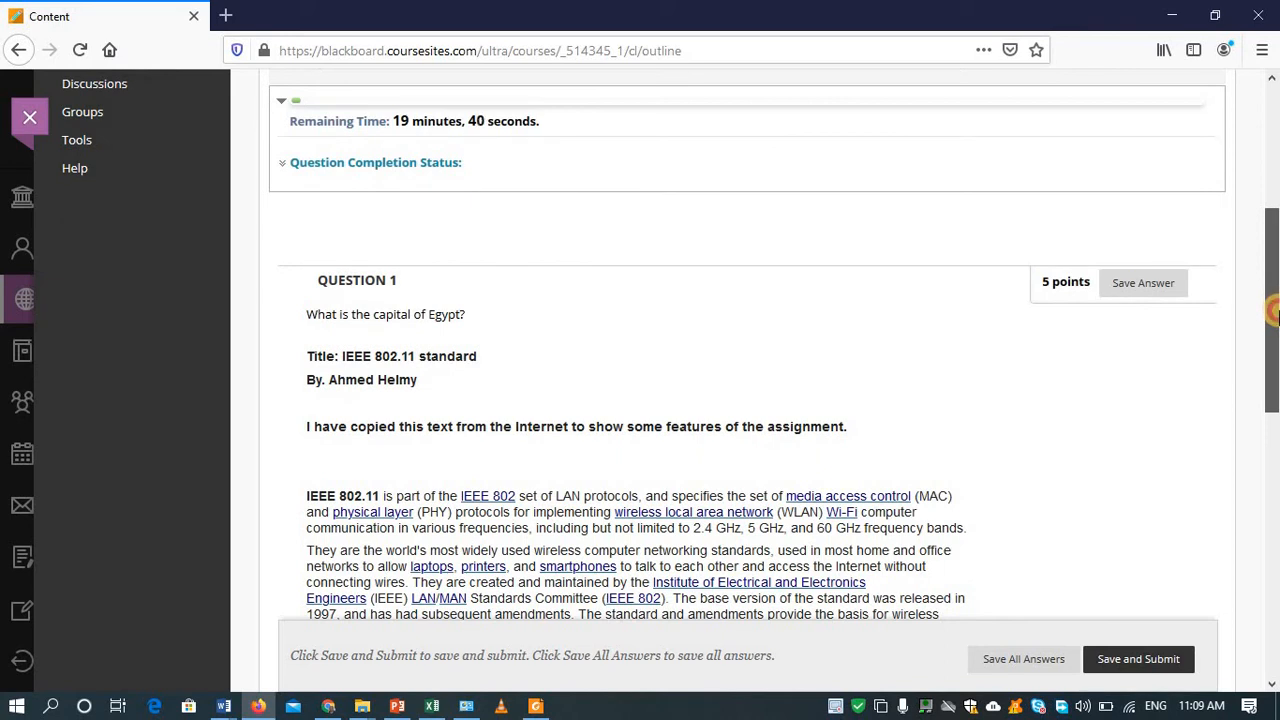
{"action": "left_click_drag", "start_coordinate": [1272, 312], "coordinate": [1274, 417]}
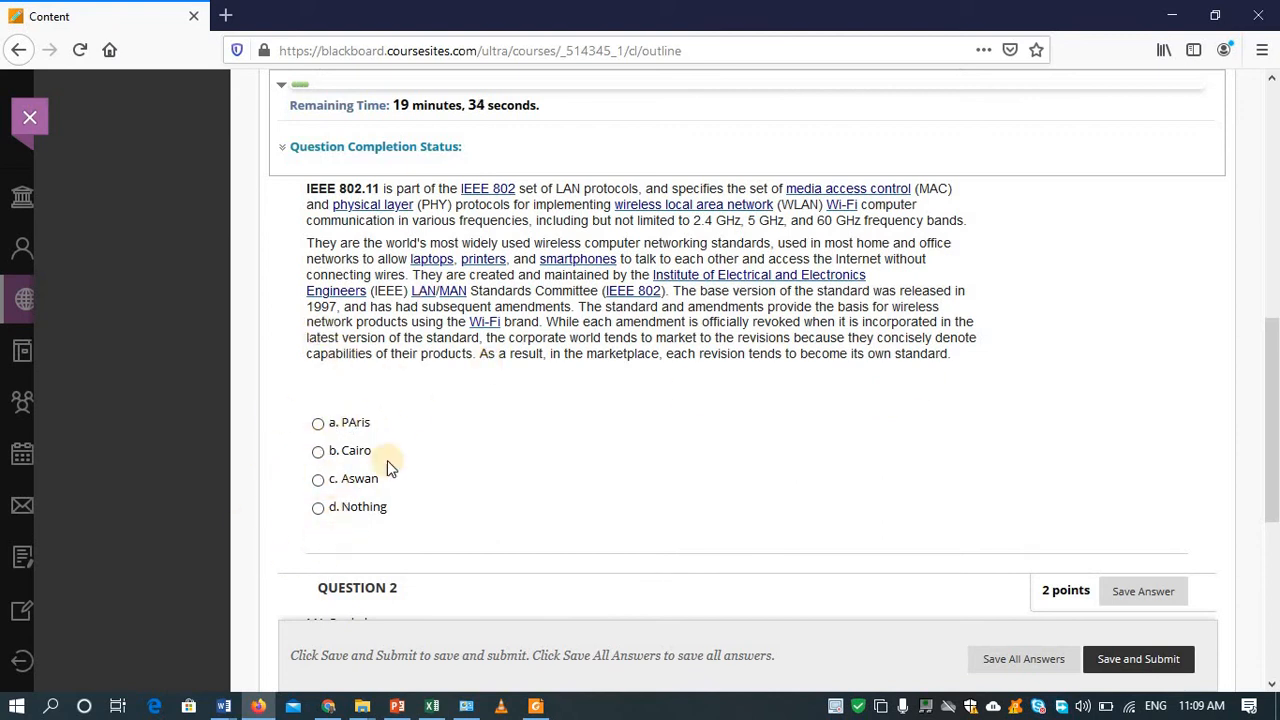
{"action": "left_click", "coordinate": [318, 452]}
Step: Mark the second and third options of question 2 as correct
{"action": "scroll", "coordinate": [1272, 380], "scroll_direction": "down", "scroll_amount": 1}
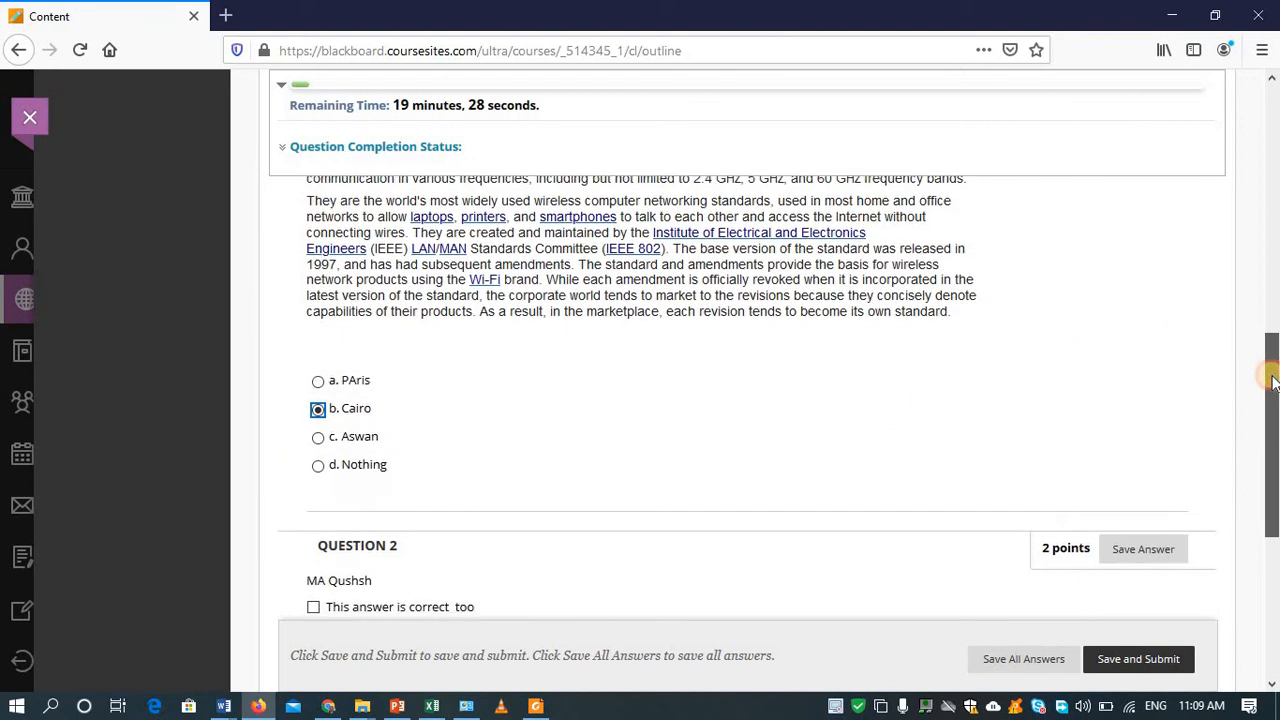
{"action": "scroll", "coordinate": [1272, 390], "scroll_direction": "down", "scroll_amount": 2}
{"action": "left_click_drag", "start_coordinate": [1272, 396], "coordinate": [1272, 420]}
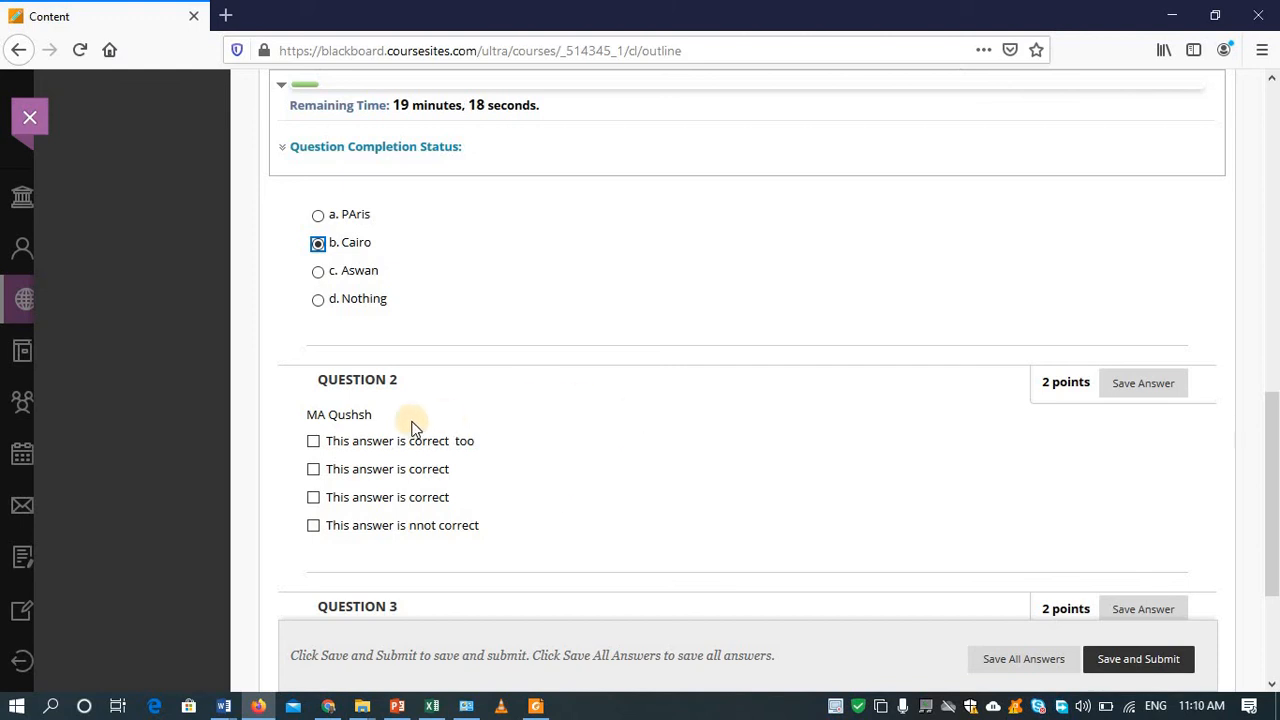
{"action": "left_click", "coordinate": [315, 478]}
{"action": "left_click", "coordinate": [314, 496]}
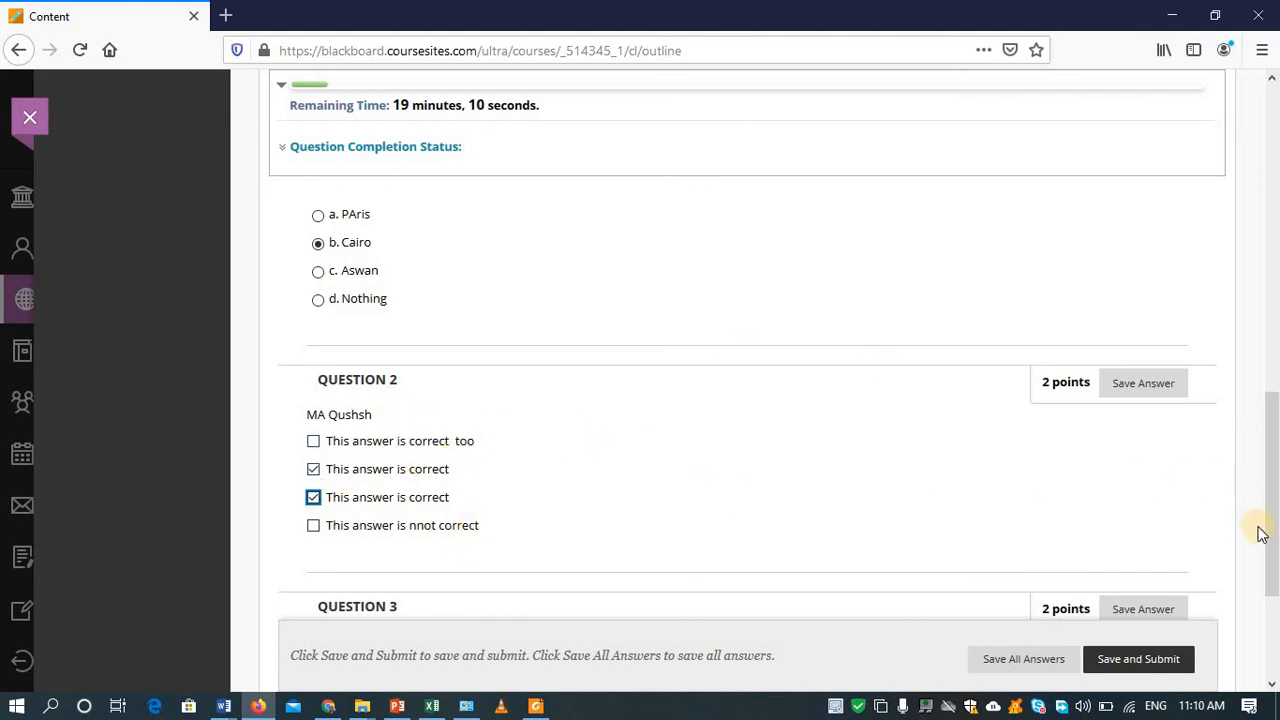
Step: Answer question 3 with a. 3, then save and submit the quiz
{"action": "scroll", "coordinate": [1270, 530], "scroll_direction": "down", "scroll_amount": 3}
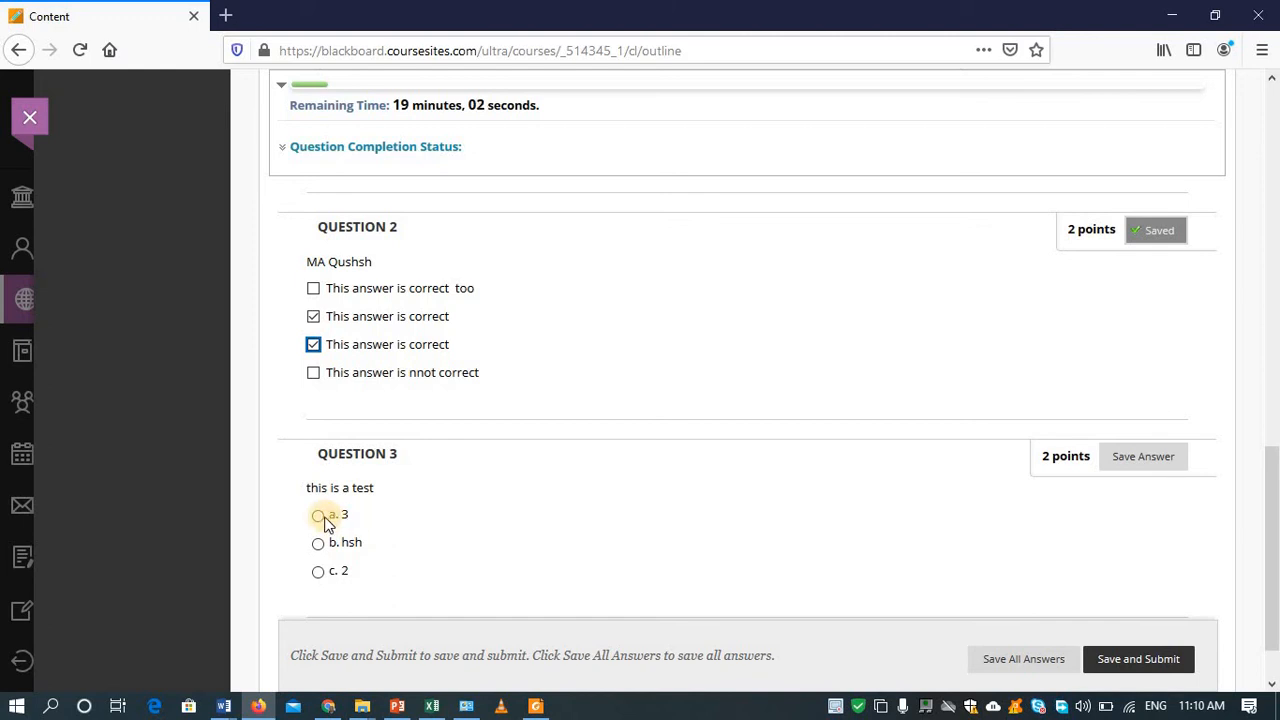
{"action": "left_click", "coordinate": [325, 577]}
{"action": "left_click", "coordinate": [320, 573]}
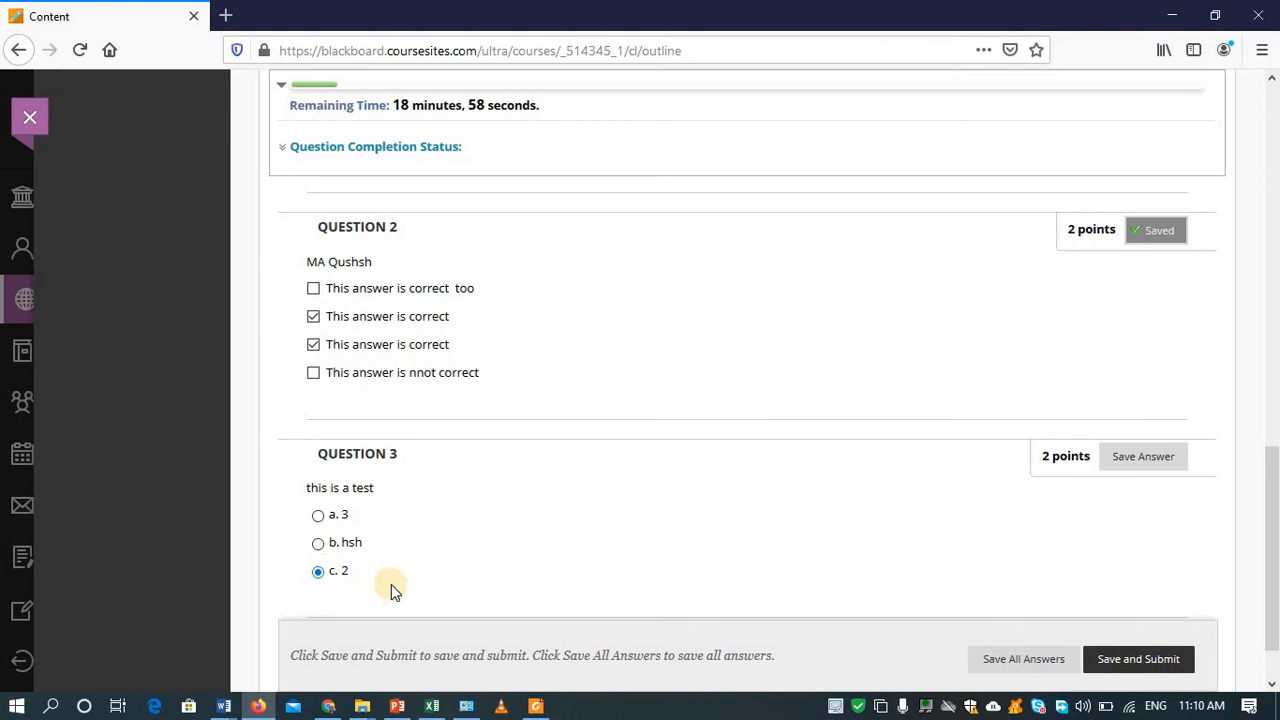
{"action": "left_click", "coordinate": [317, 516]}
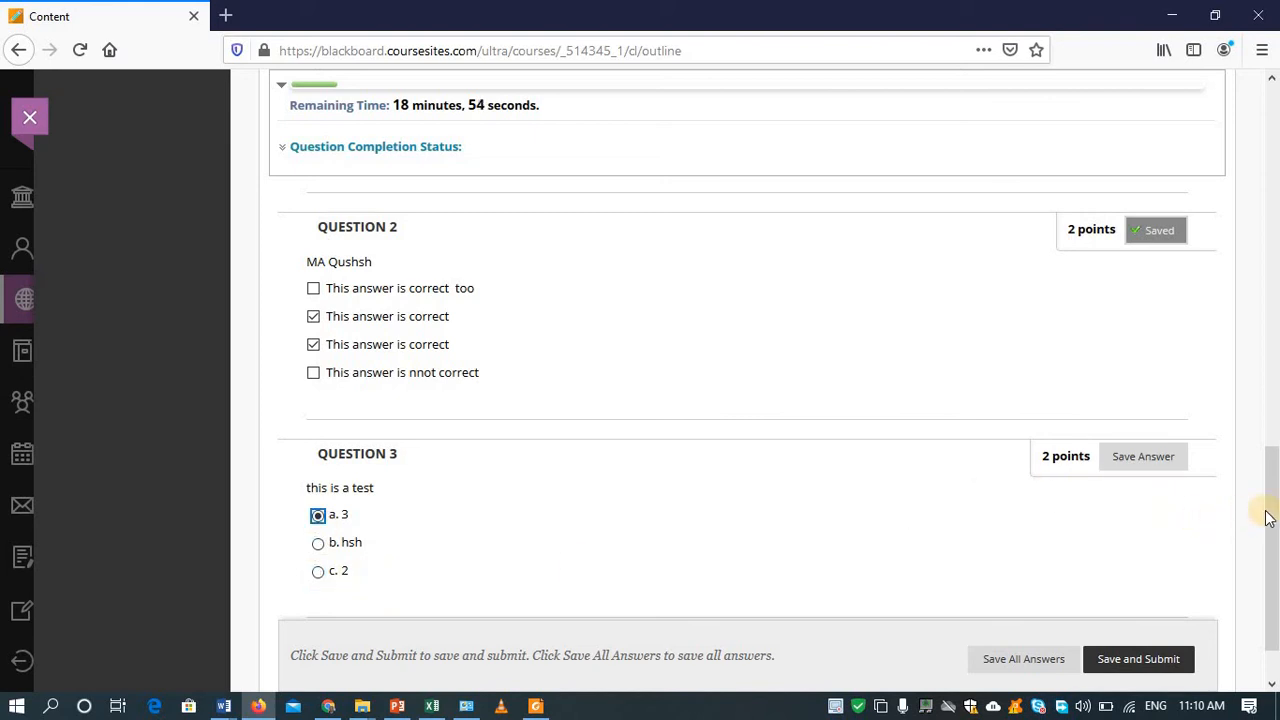
{"action": "mouse_move", "coordinate": [1268, 517]}
{"action": "left_mouse_down"}
{"action": "mouse_move", "coordinate": [1272, 565]}
{"action": "mouse_move", "coordinate": [1274, 468]}
{"action": "mouse_move", "coordinate": [1274, 532]}
{"action": "left_mouse_up"}
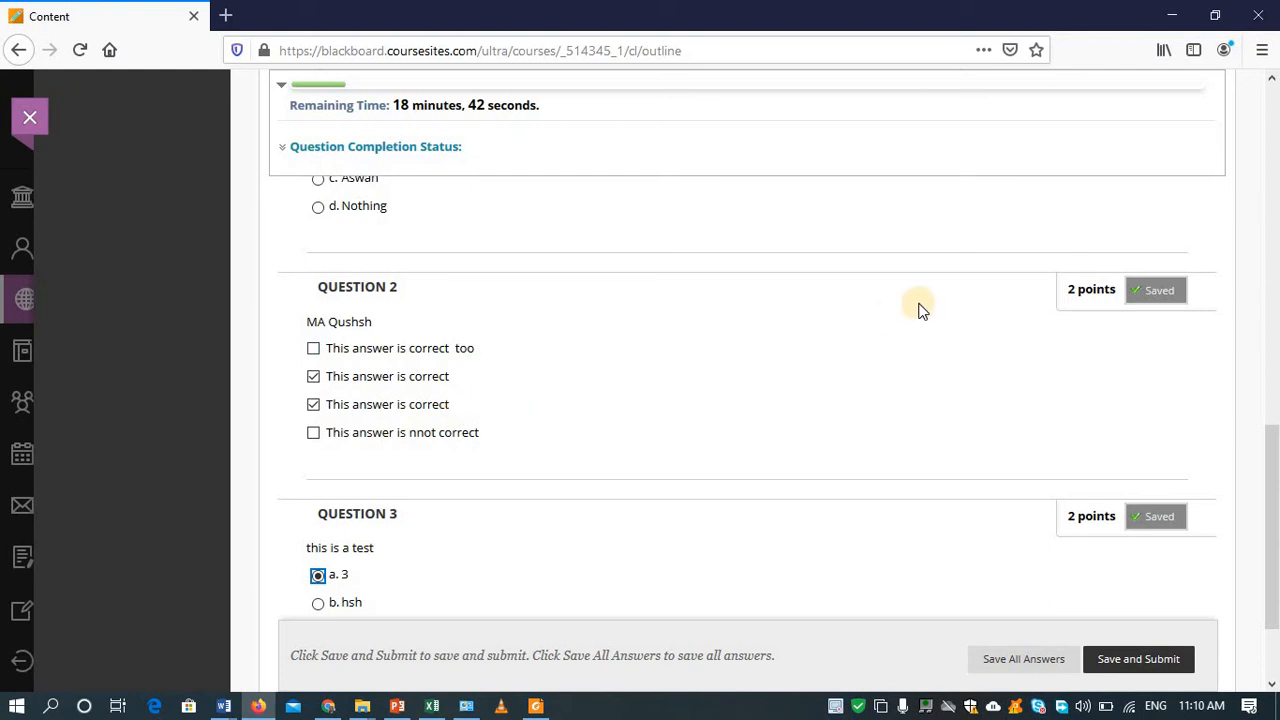
{"action": "left_click_drag", "start_coordinate": [1272, 440], "coordinate": [1274, 528]}
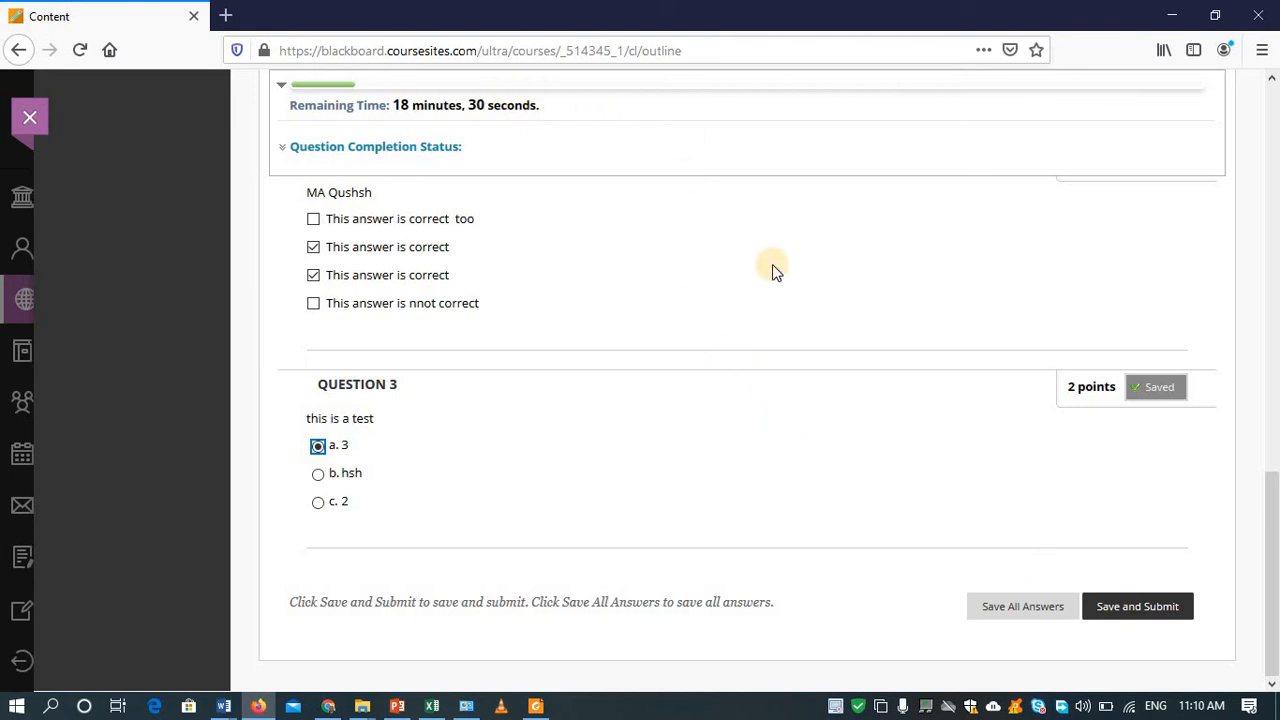
{"action": "left_click", "coordinate": [1150, 618]}
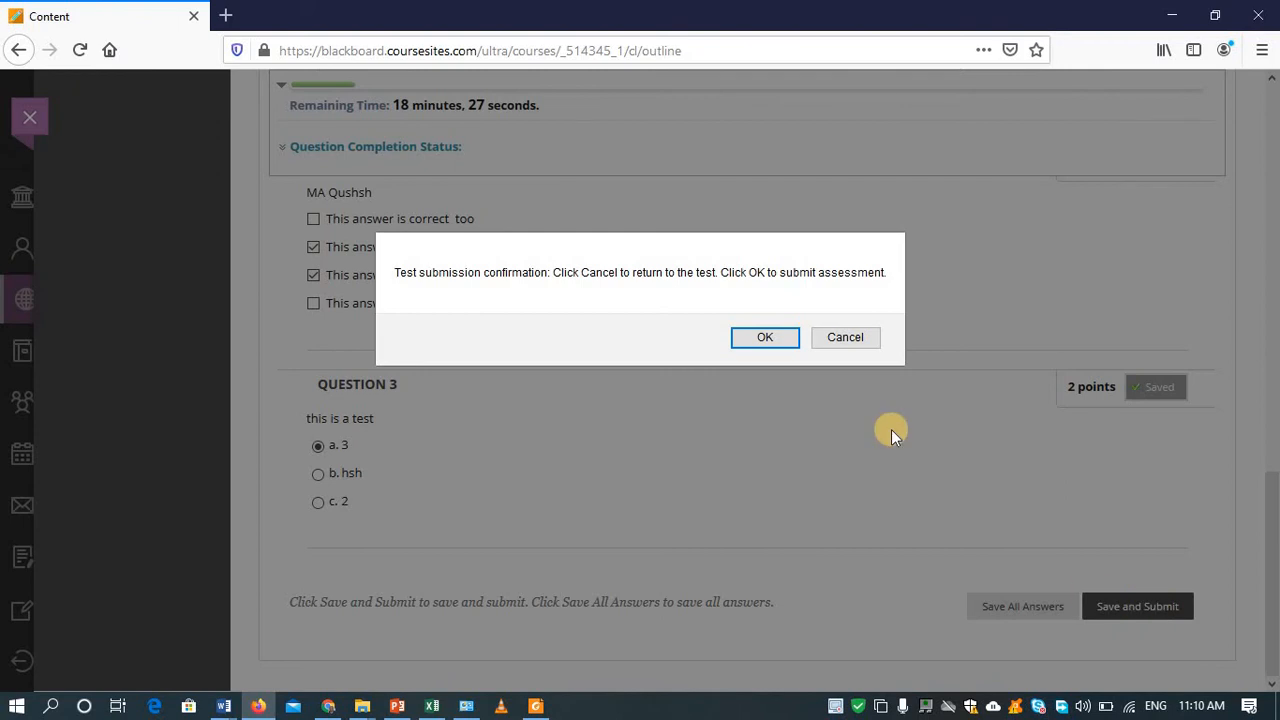
Step: Confirm the submission and scroll through the Quiz #1 attempt review, scored 5 out of 9
{"action": "left_click", "coordinate": [740, 338]}
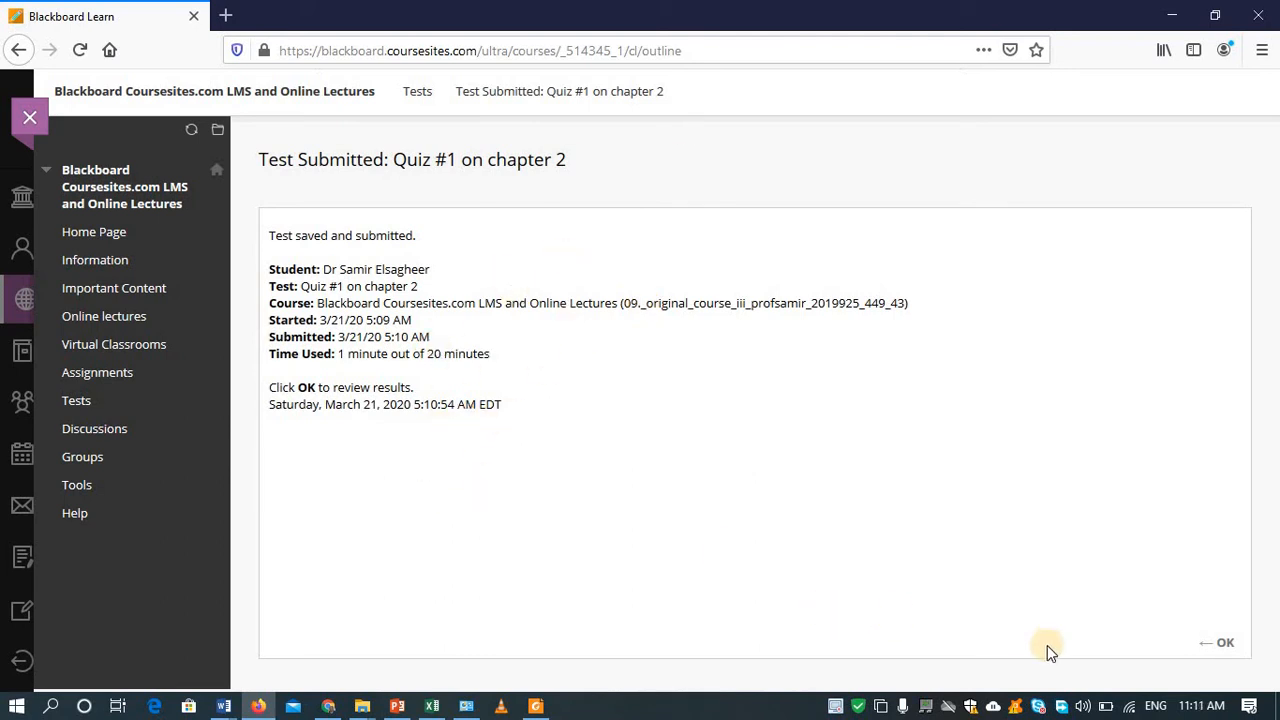
{"action": "left_click", "coordinate": [1220, 643]}
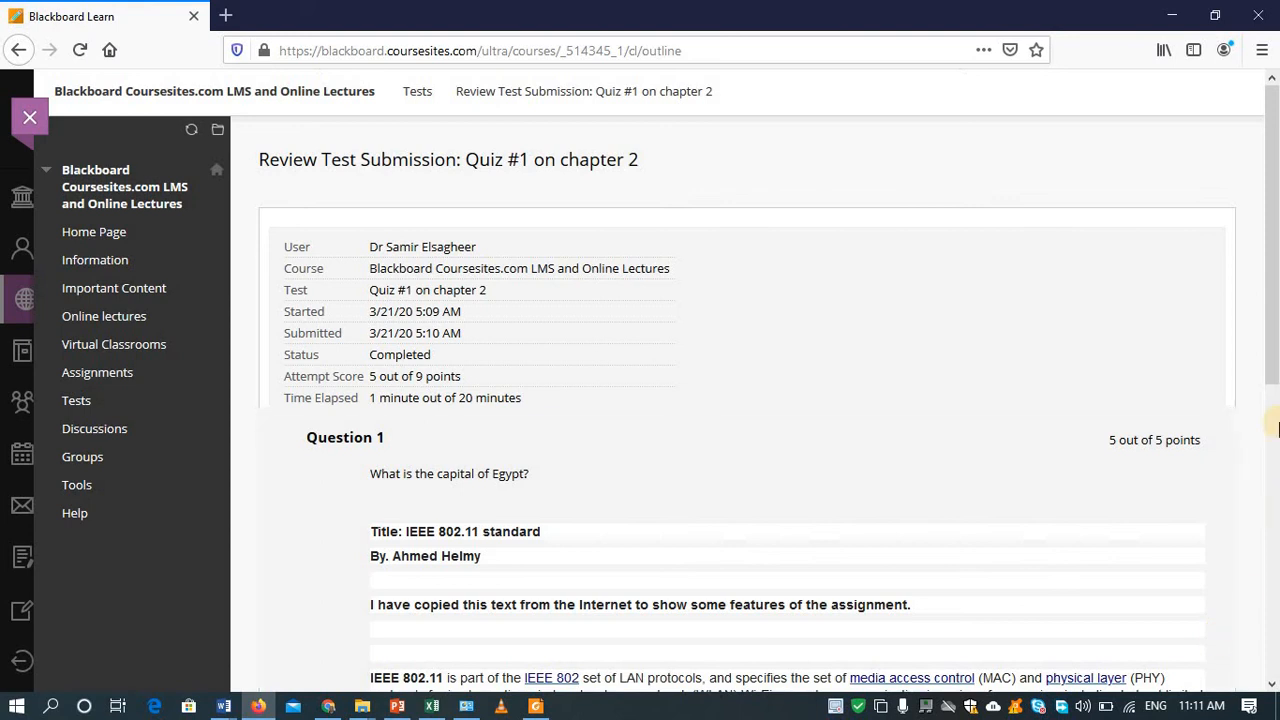
{"action": "left_click_drag", "start_coordinate": [1268, 325], "coordinate": [1274, 655]}
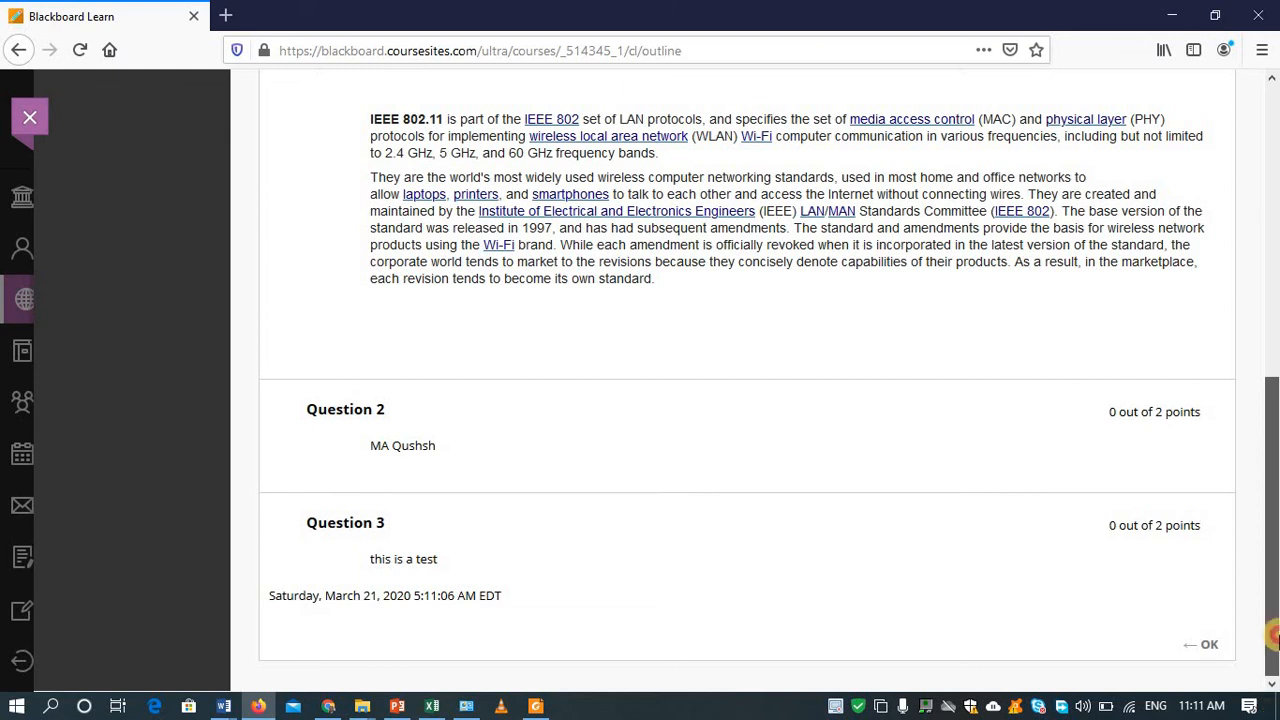
{"action": "left_click_drag", "start_coordinate": [1270, 640], "coordinate": [1275, 390]}
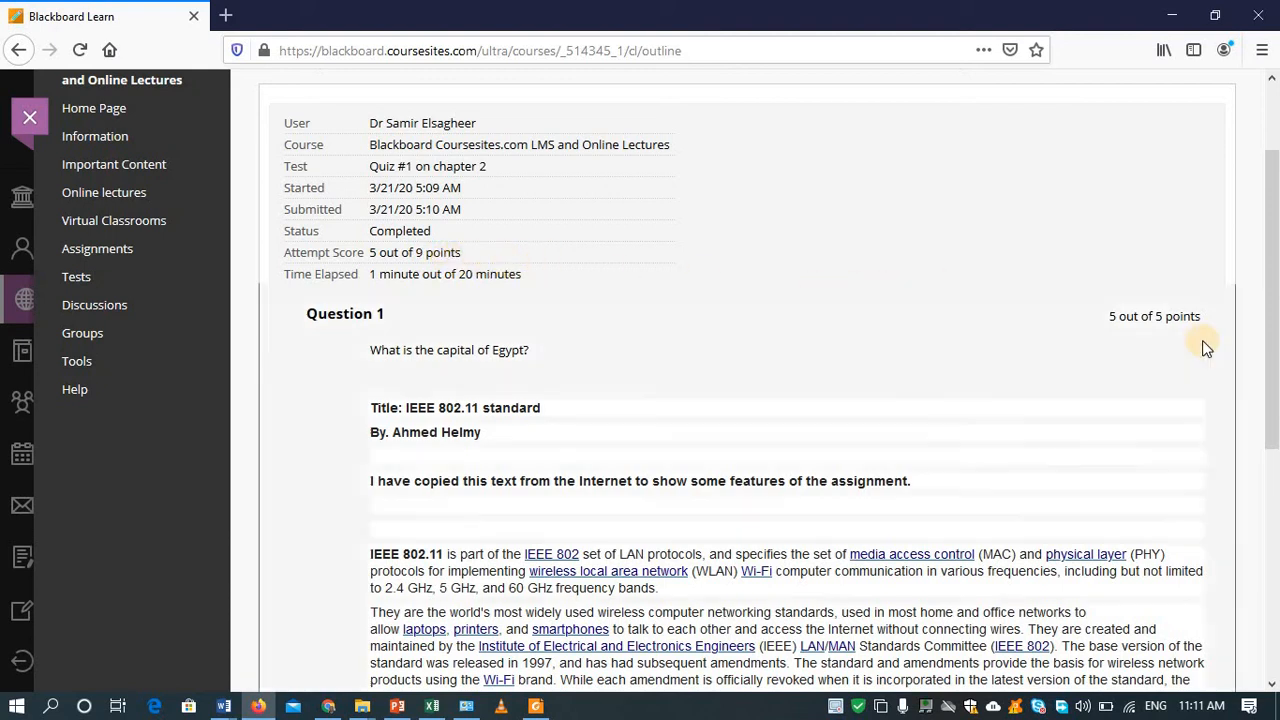
{"action": "left_click_drag", "start_coordinate": [1268, 303], "coordinate": [1215, 598]}
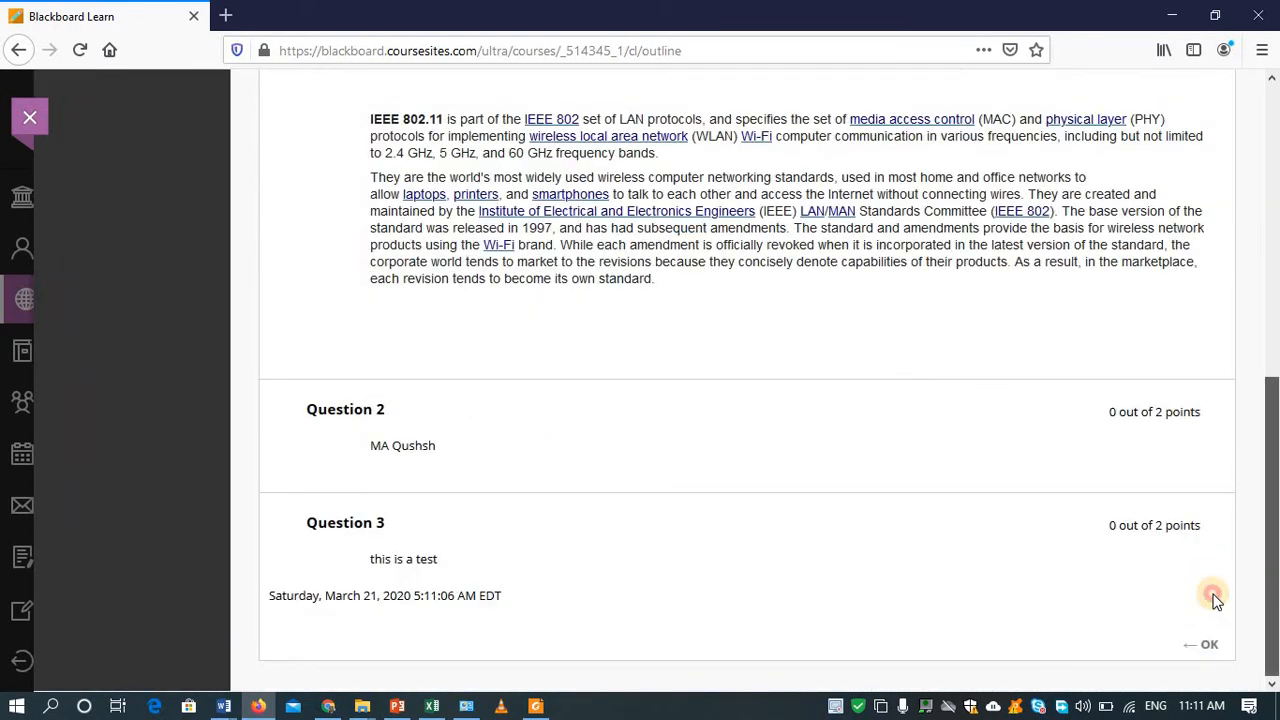
{"action": "scroll", "coordinate": [1220, 466], "scroll_direction": "down", "scroll_amount": 5}
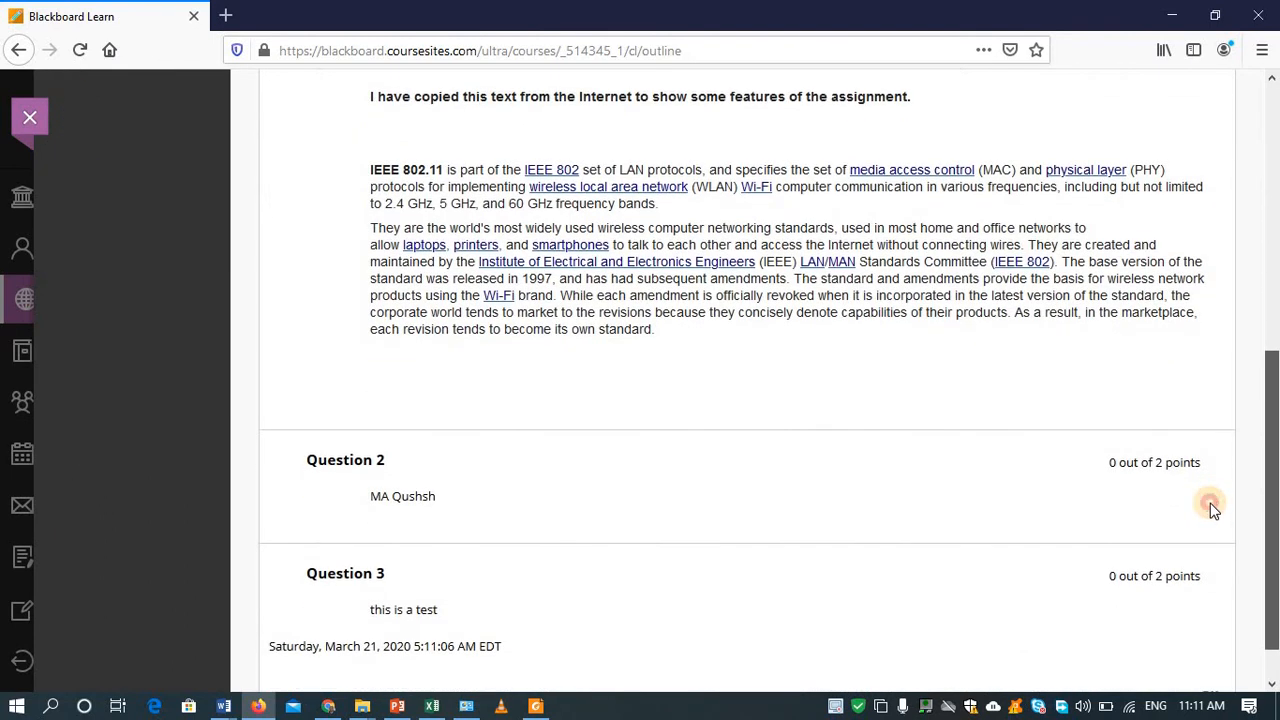
{"action": "scroll", "coordinate": [1212, 510], "scroll_direction": "up", "scroll_amount": 4}
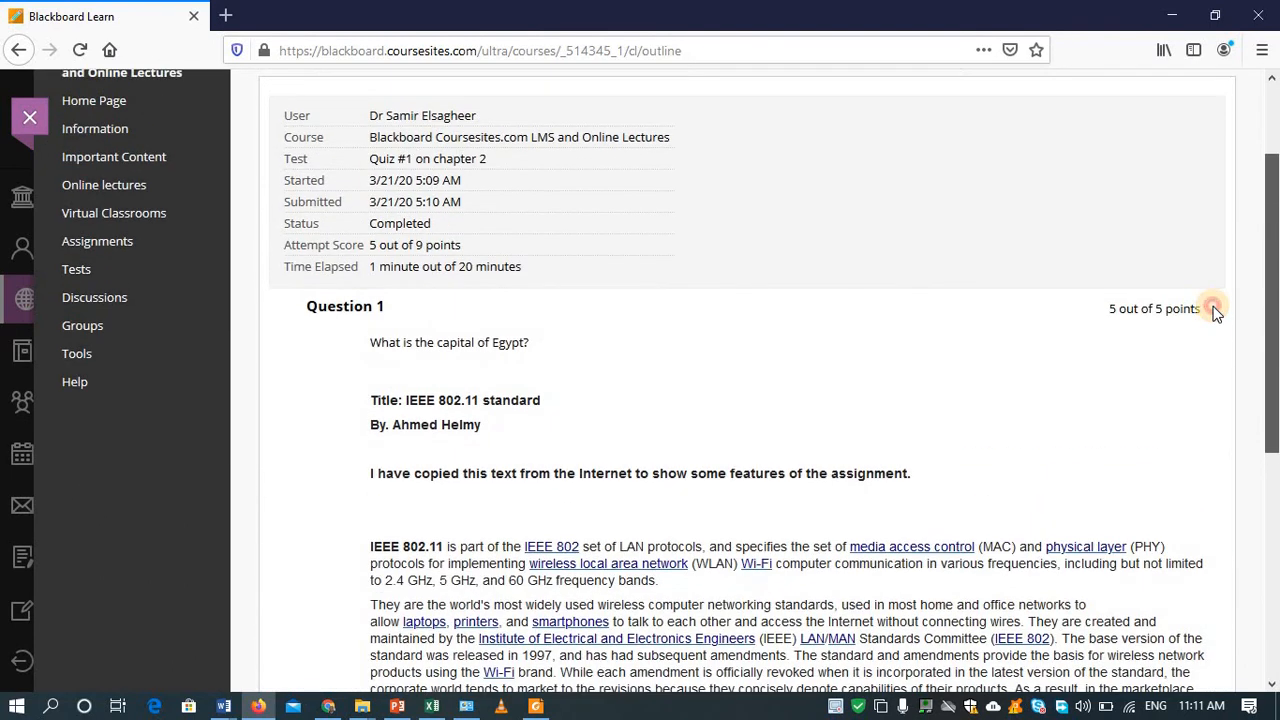
{"action": "scroll", "coordinate": [1214, 340], "scroll_direction": "down", "scroll_amount": 1}
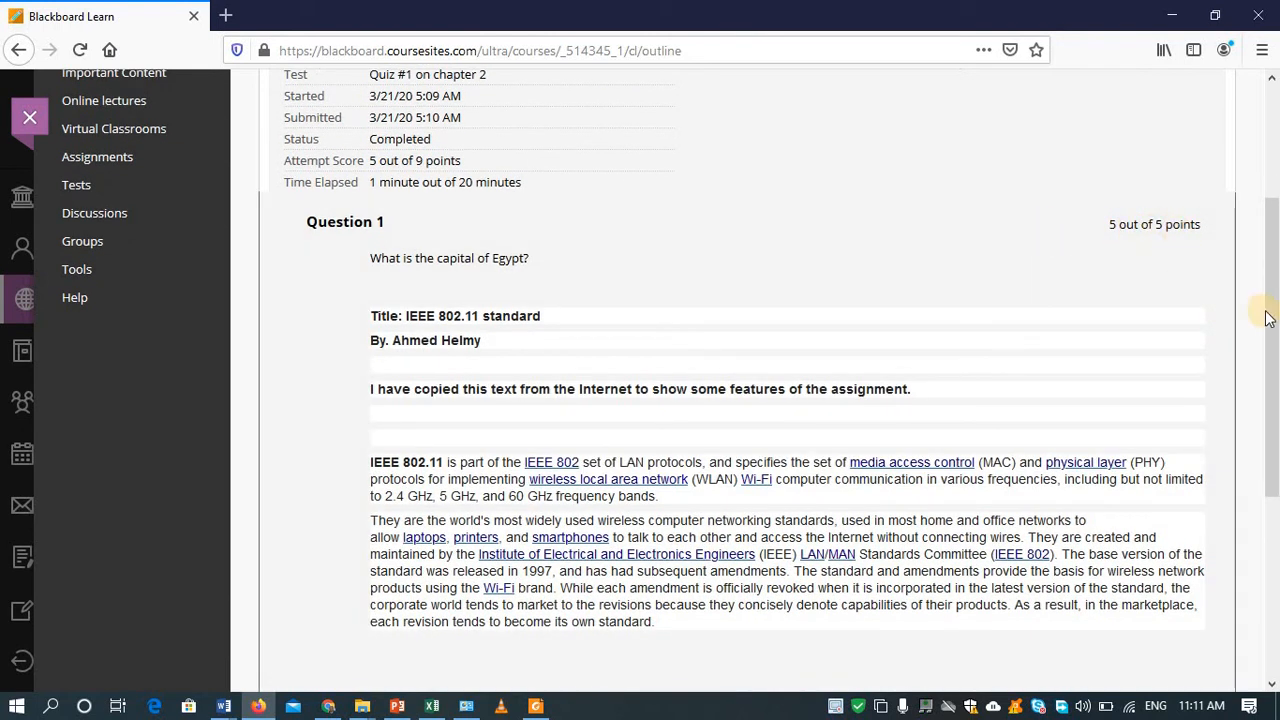
{"action": "left_click_drag", "start_coordinate": [1270, 335], "coordinate": [1270, 517]}
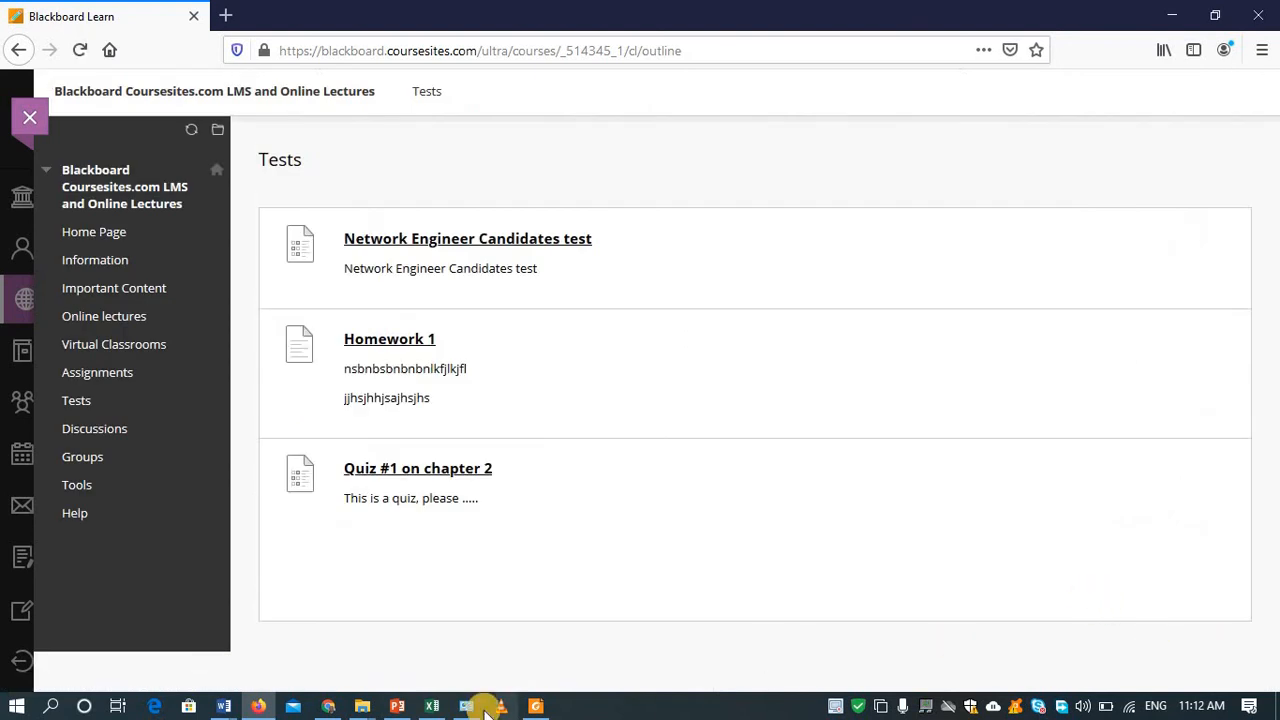
Step: In the instructor's Chrome window, open the Test Options for Quiz #1 on chapter 2
{"action": "left_click", "coordinate": [264, 706]}
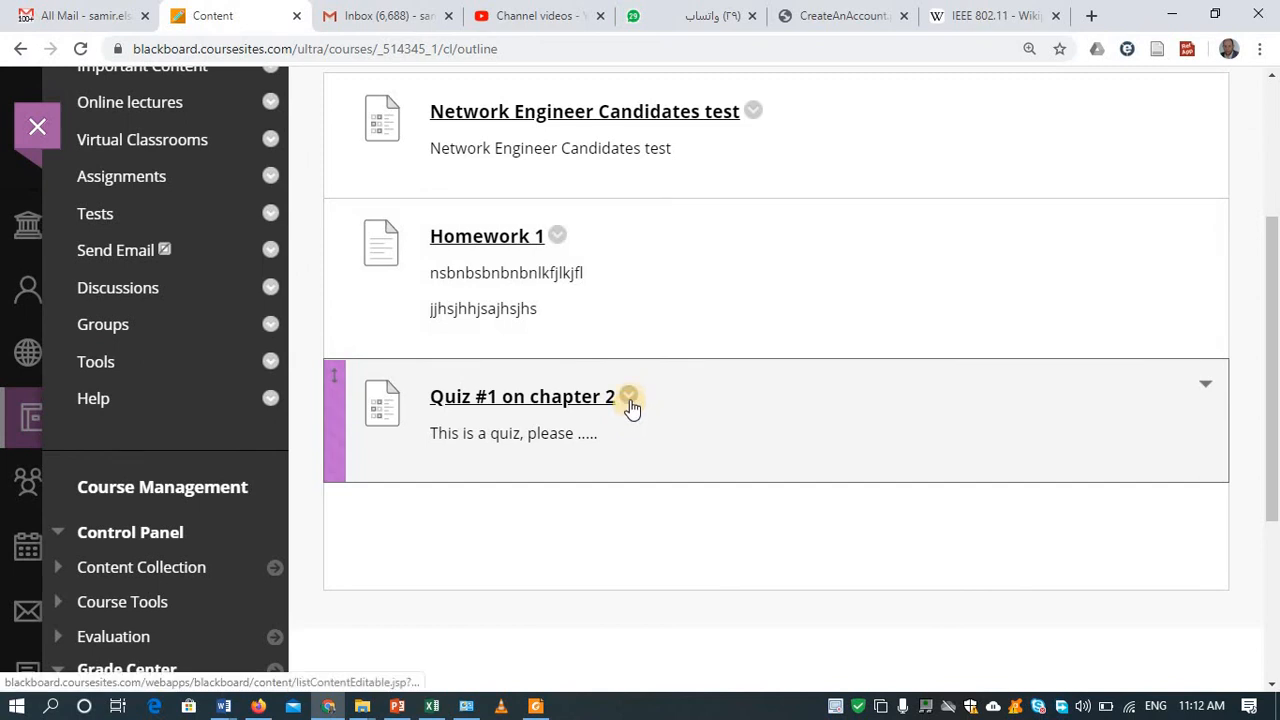
{"action": "left_click", "coordinate": [628, 397]}
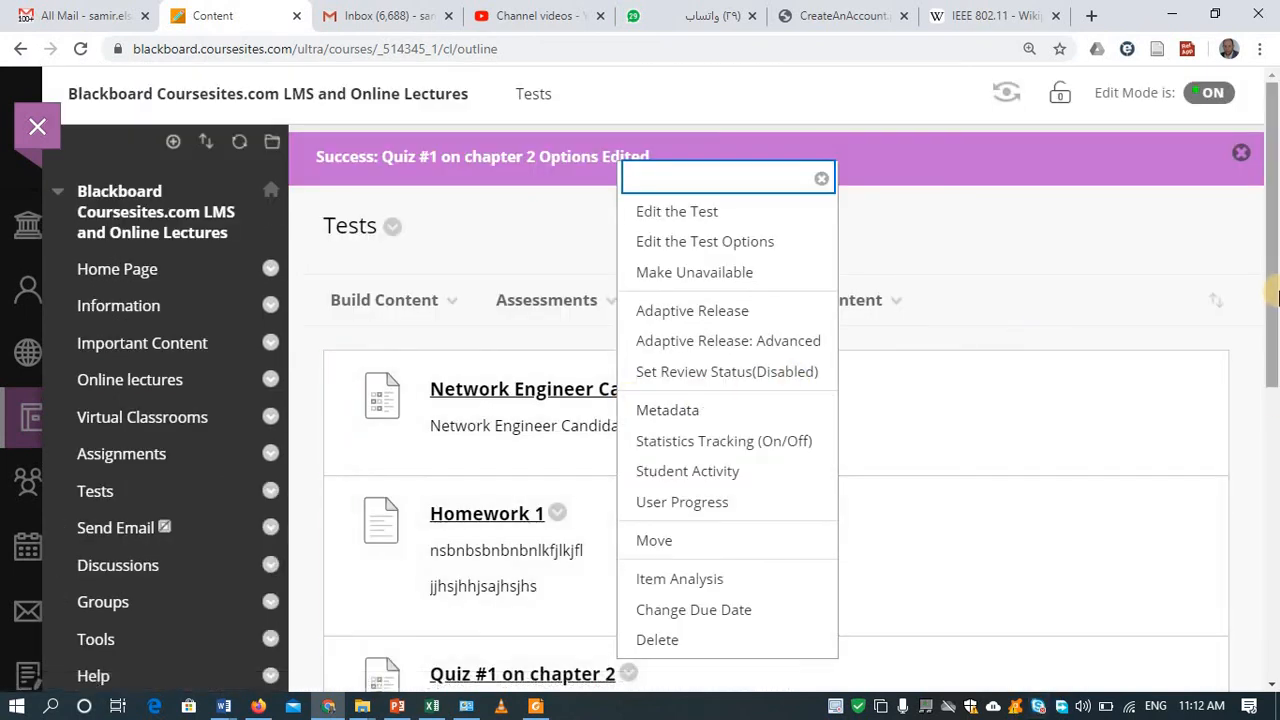
{"action": "scroll", "coordinate": [1276, 290], "scroll_direction": "down", "scroll_amount": 2}
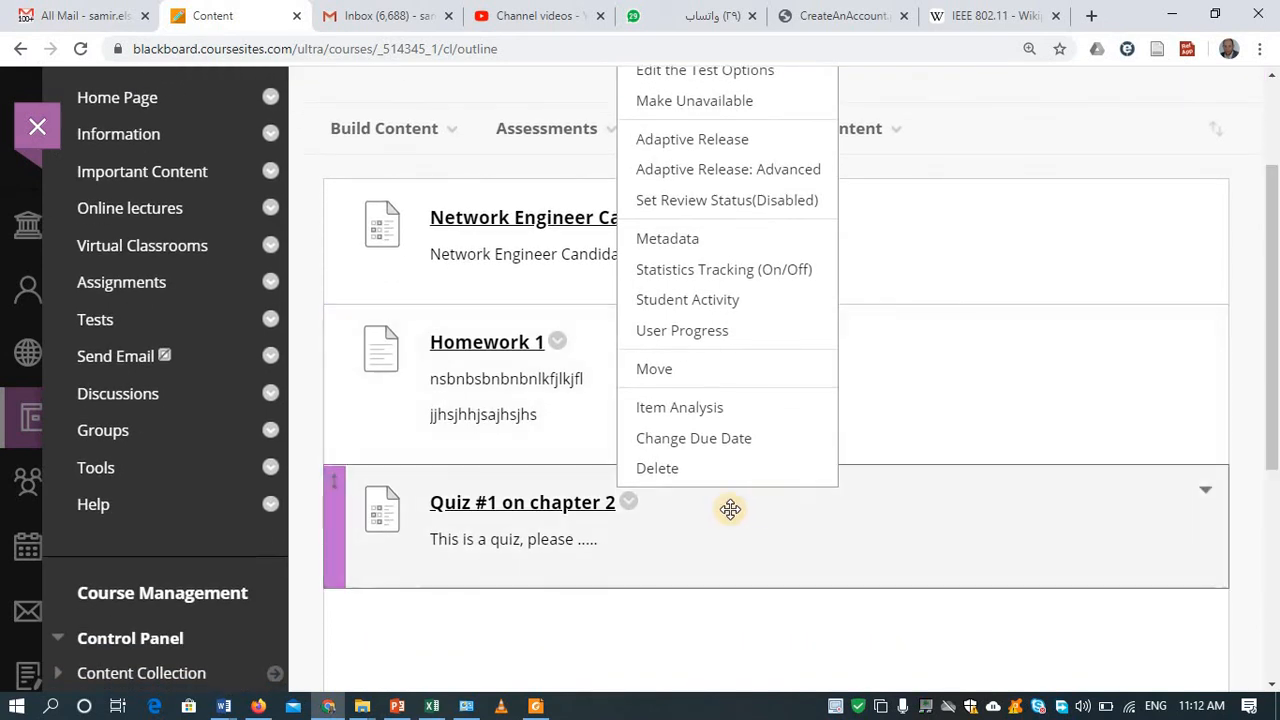
{"action": "left_click", "coordinate": [626, 501]}
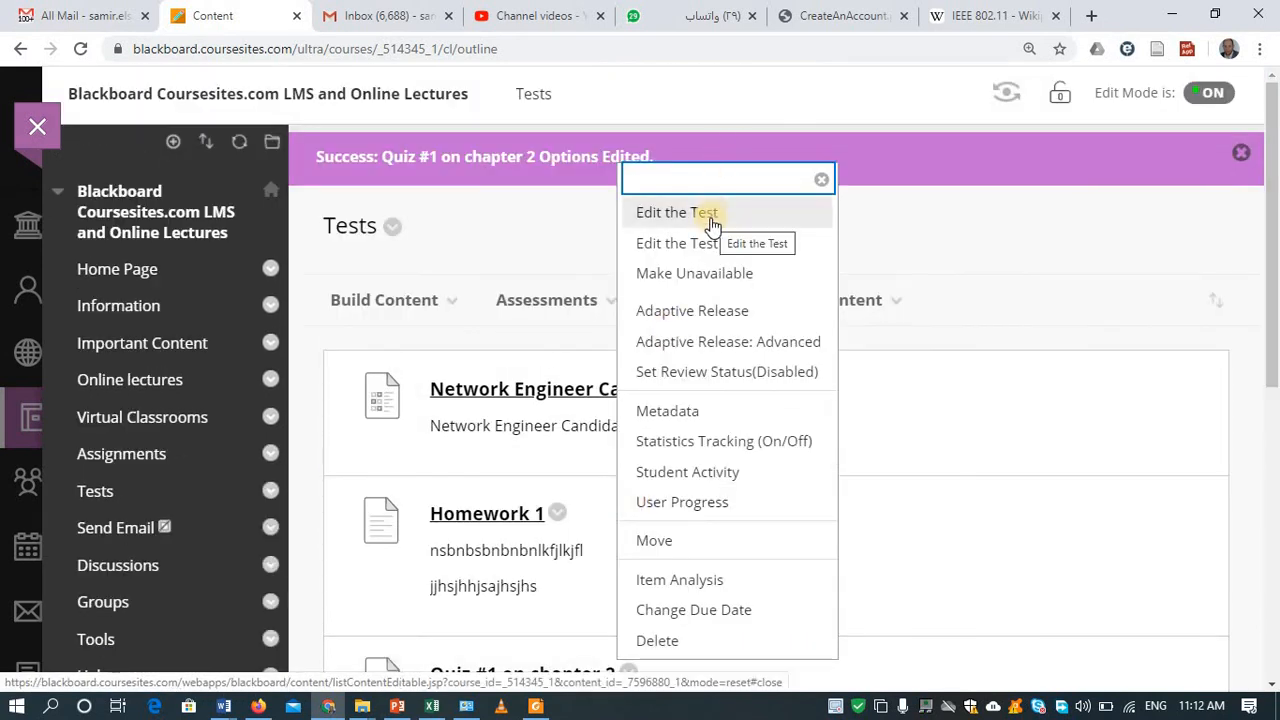
{"action": "left_click", "coordinate": [697, 250]}
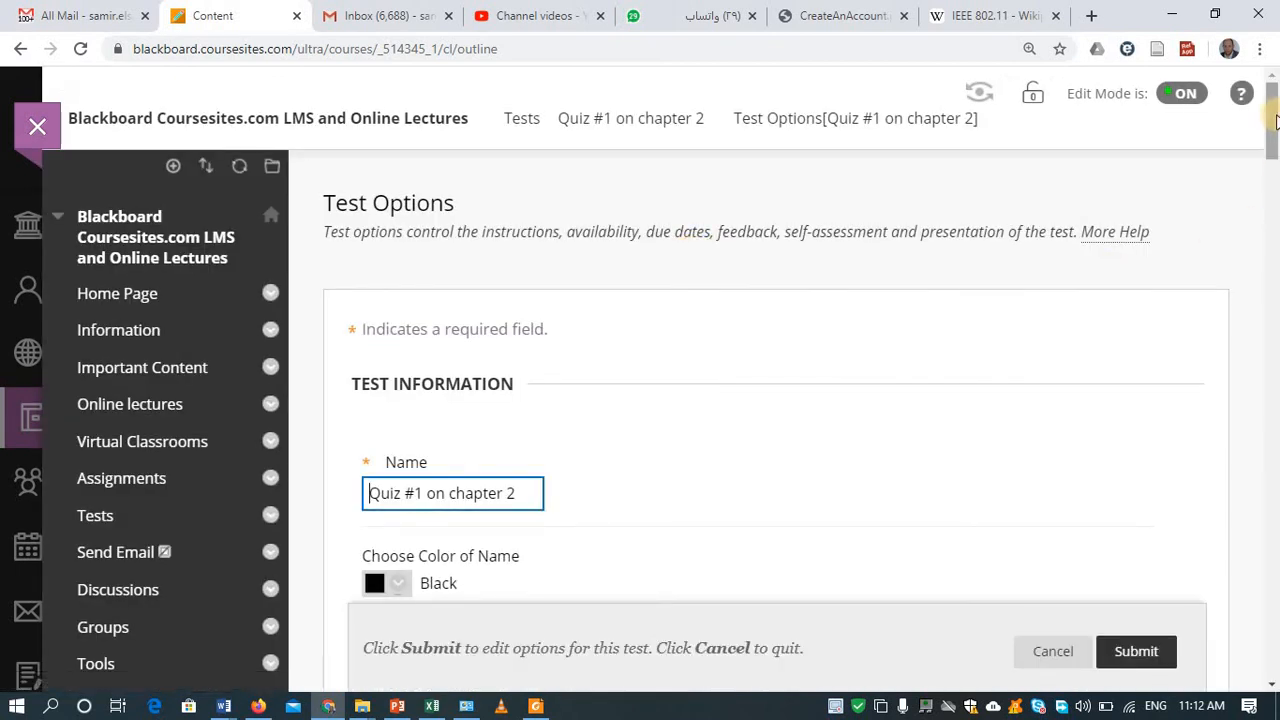
{"action": "left_click_drag", "start_coordinate": [1273, 147], "coordinate": [1268, 322]}
{"action": "left_click_drag", "start_coordinate": [1272, 366], "coordinate": [1274, 577]}
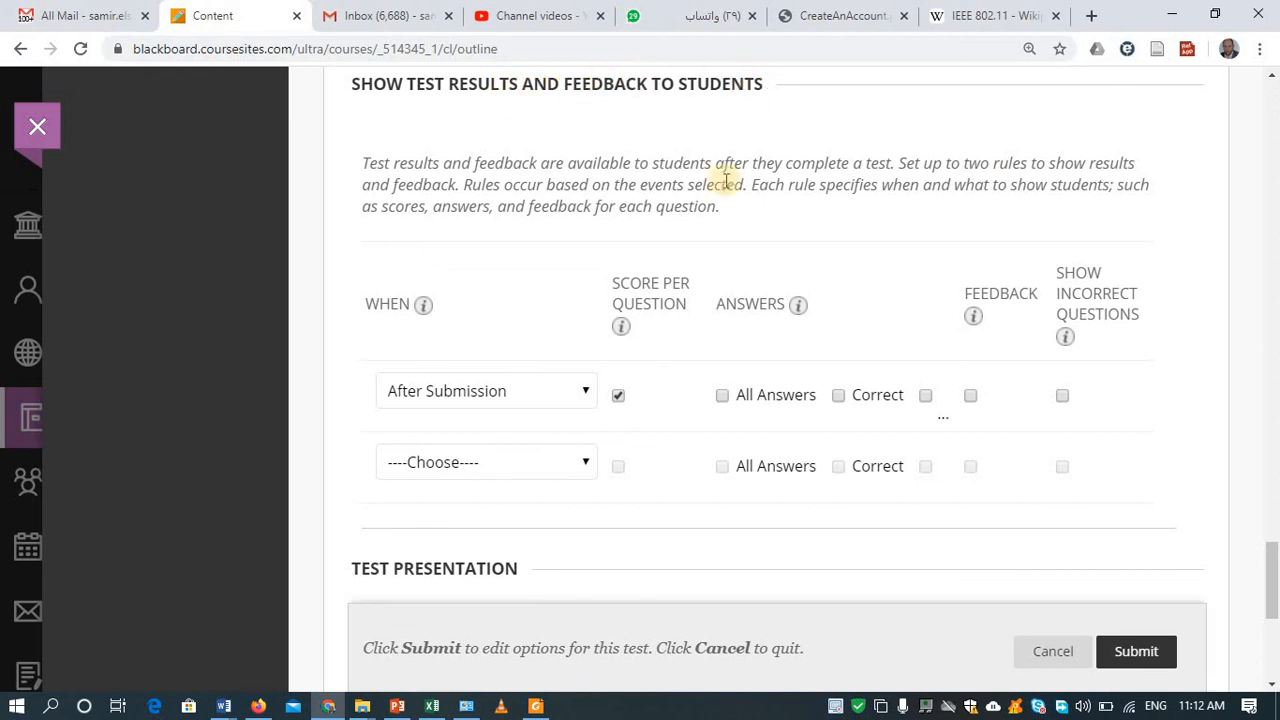
Step: Turn off Score Per Question under Show Test Results and review the remaining options
{"action": "left_click", "coordinate": [619, 396]}
{"action": "left_click", "coordinate": [619, 396]}
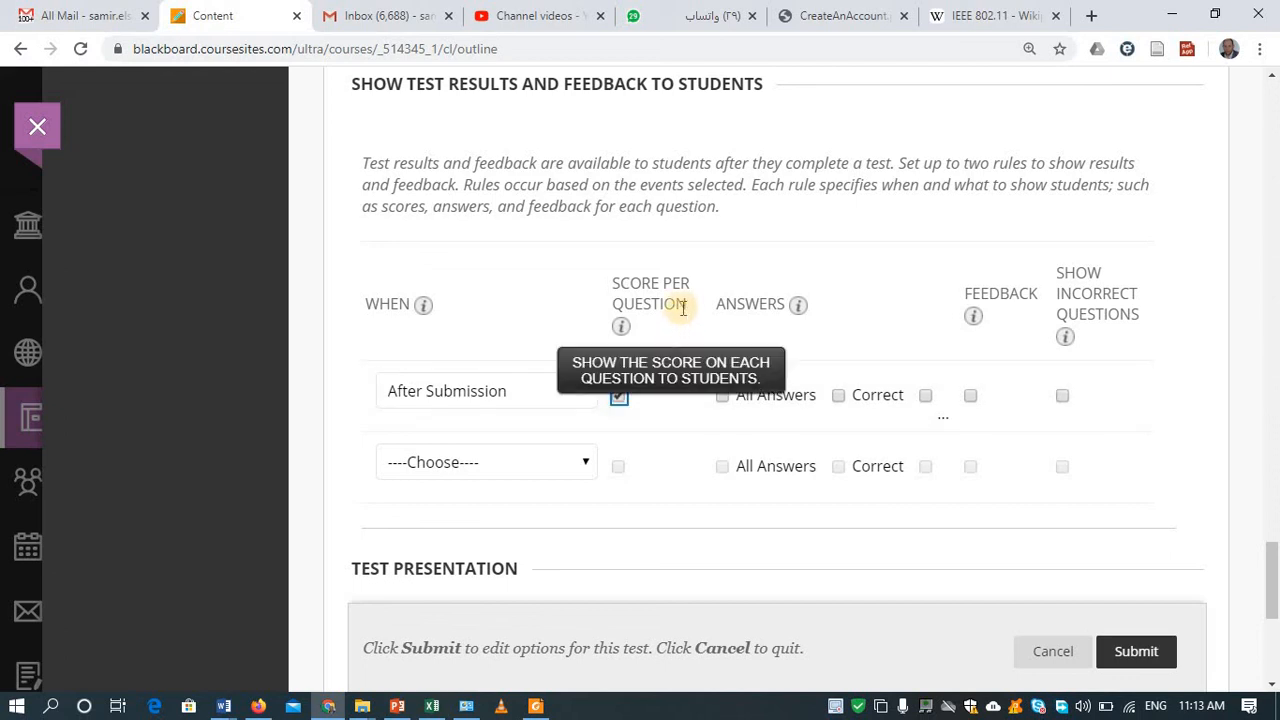
{"action": "left_click", "coordinate": [620, 398]}
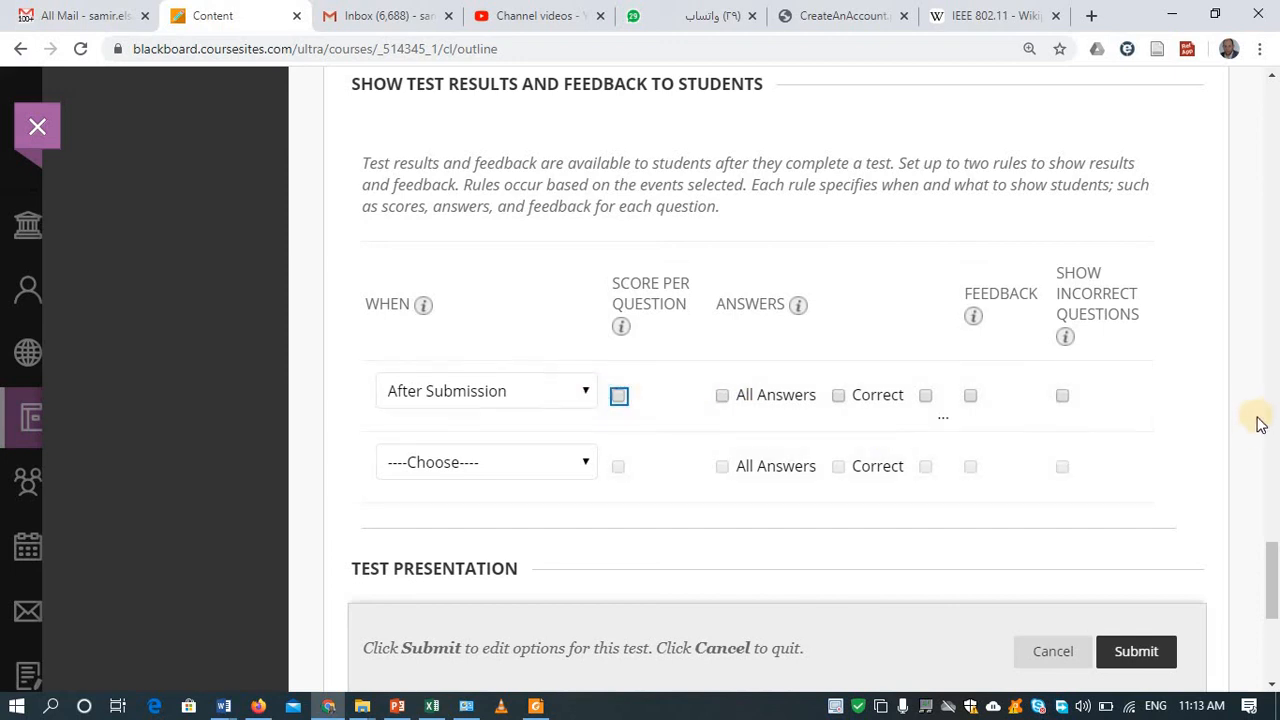
{"action": "left_click_drag", "start_coordinate": [1273, 583], "coordinate": [1273, 450]}
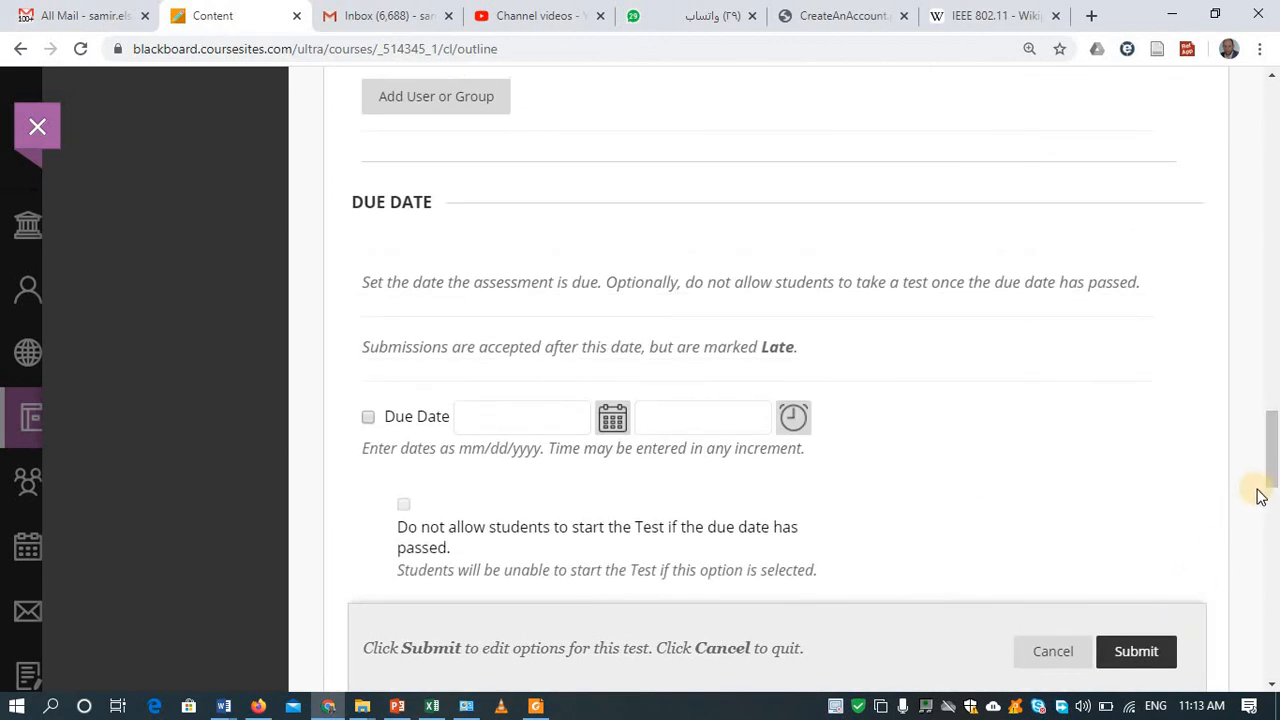
{"action": "left_click_drag", "start_coordinate": [1270, 470], "coordinate": [1273, 95]}
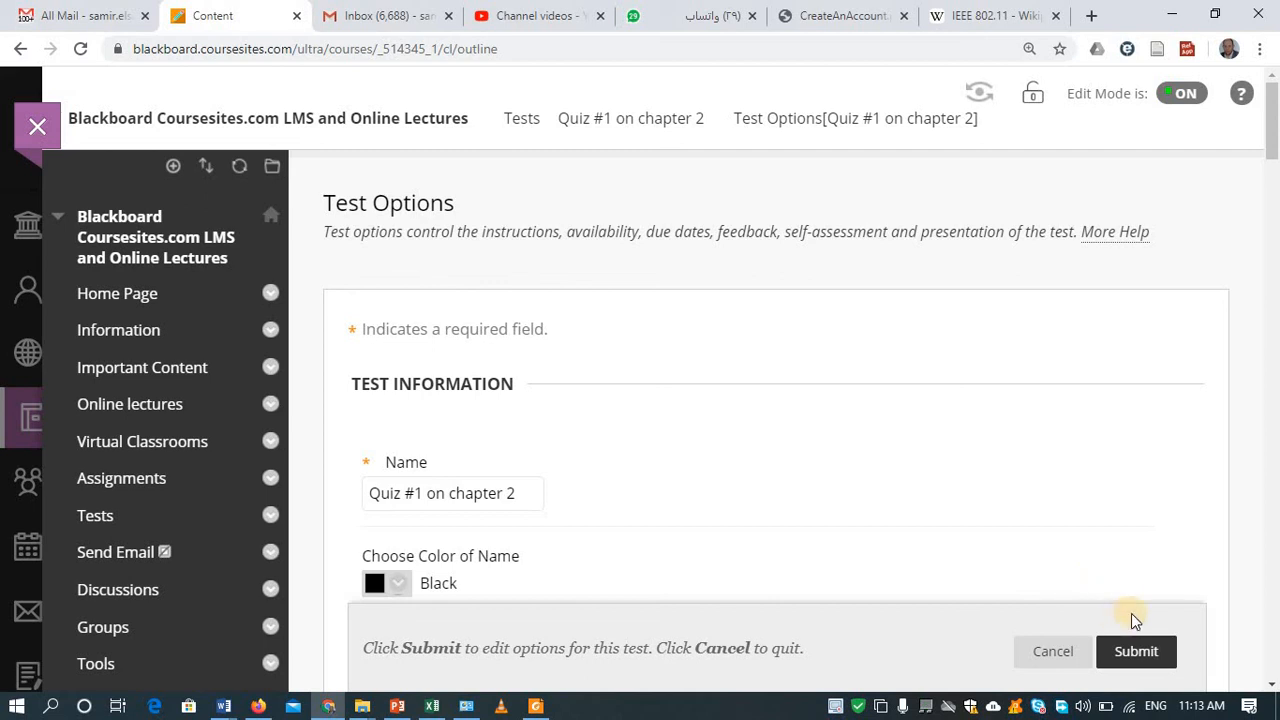
{"action": "left_click_drag", "start_coordinate": [1270, 101], "coordinate": [1270, 204]}
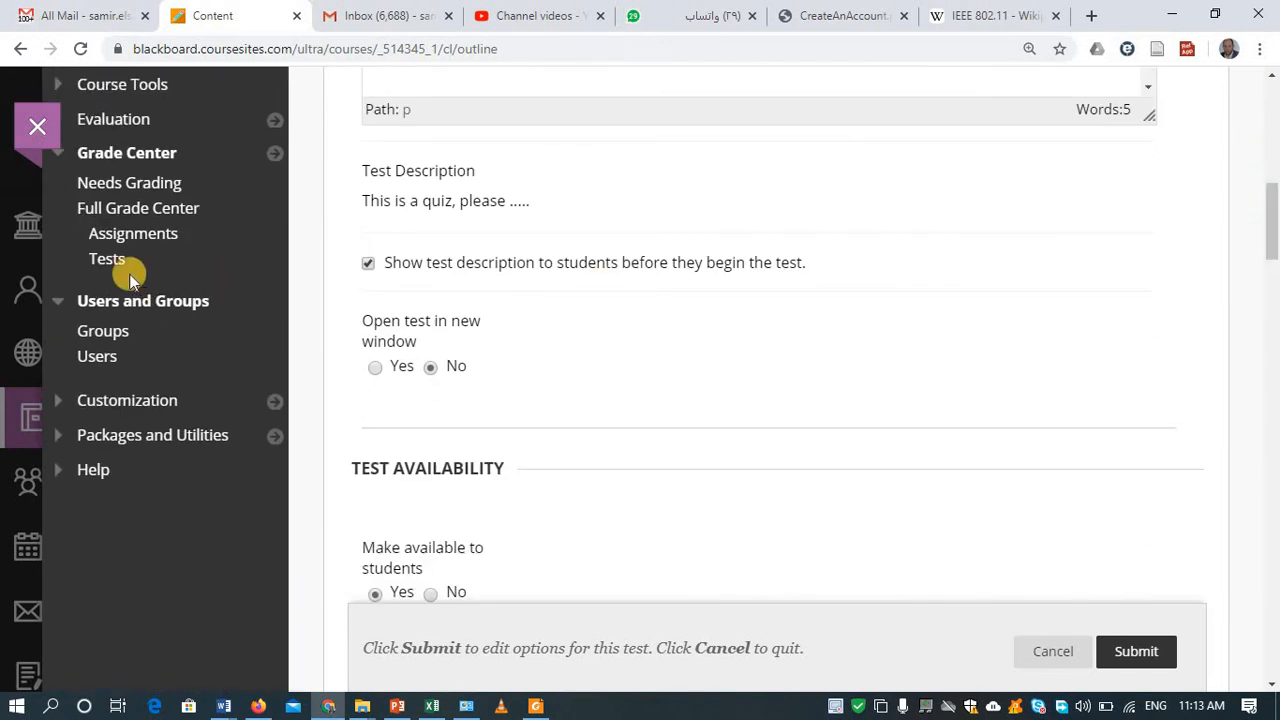
Step: Scroll the Full Grade Center to the Quiz #1 column showing 5.00, then return to student view
{"action": "left_click", "coordinate": [137, 208]}
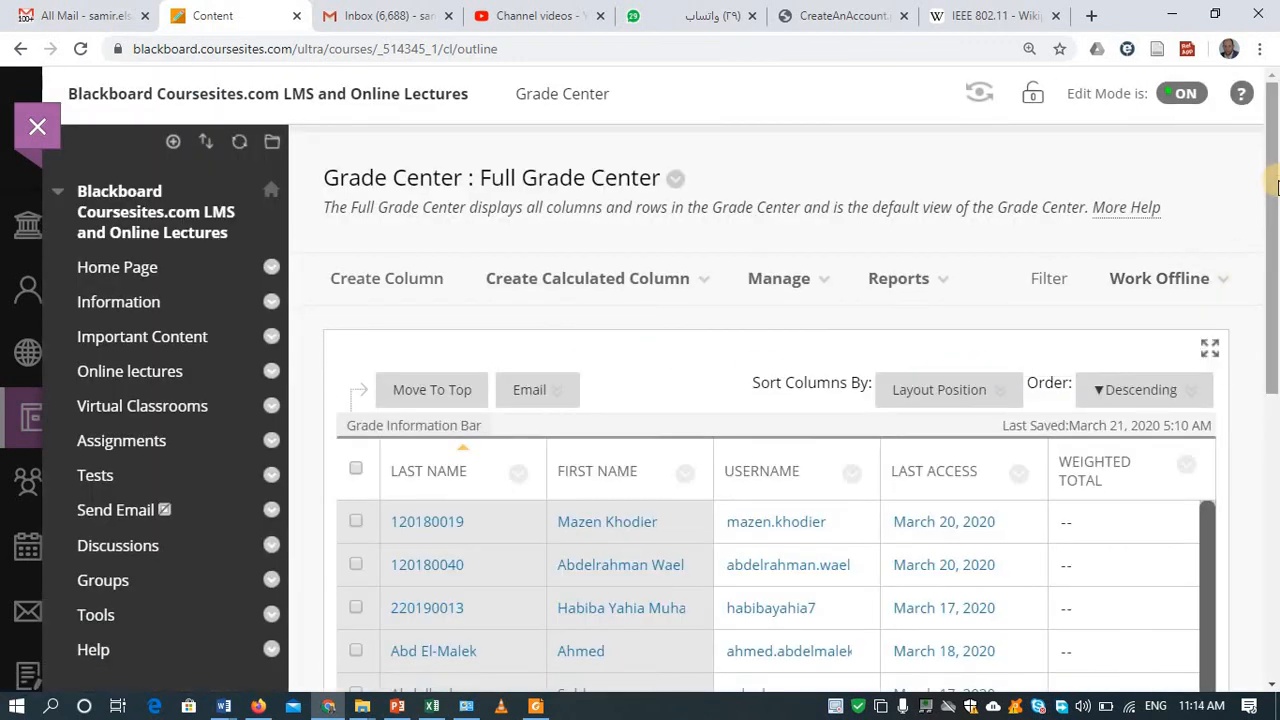
{"action": "left_click_drag", "start_coordinate": [1272, 190], "coordinate": [1266, 371]}
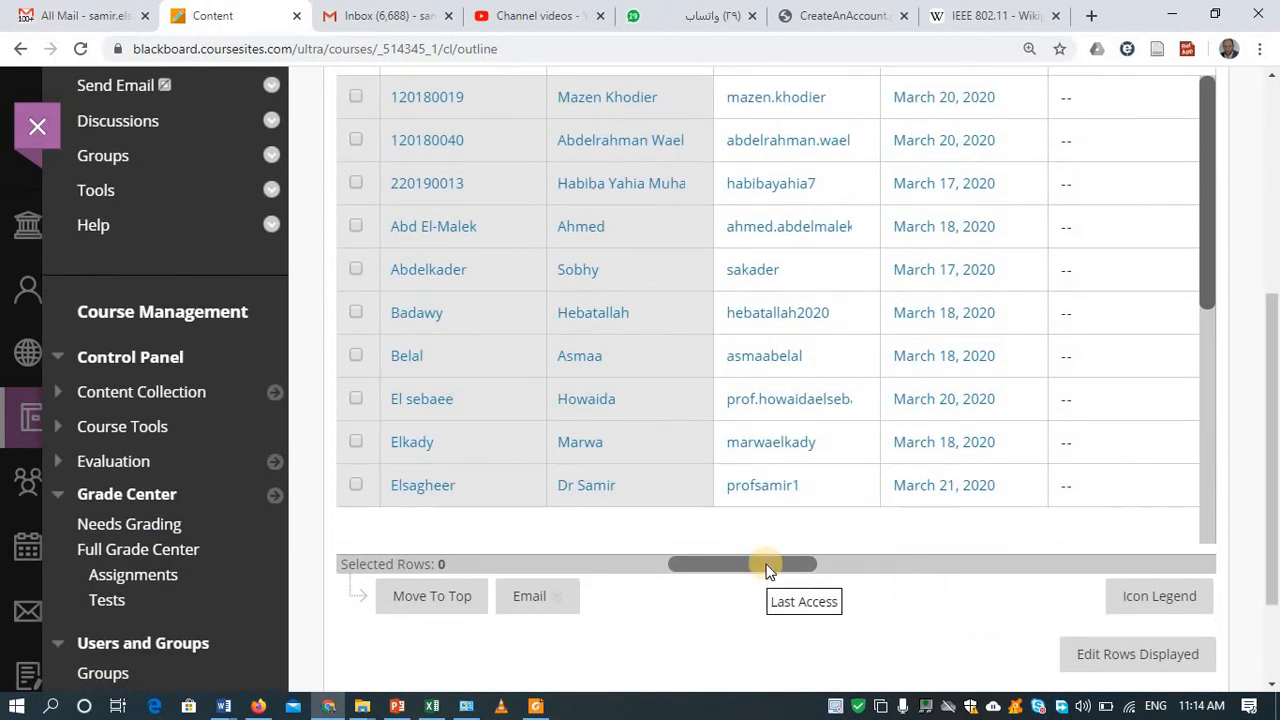
{"action": "left_click_drag", "start_coordinate": [764, 558], "coordinate": [864, 556]}
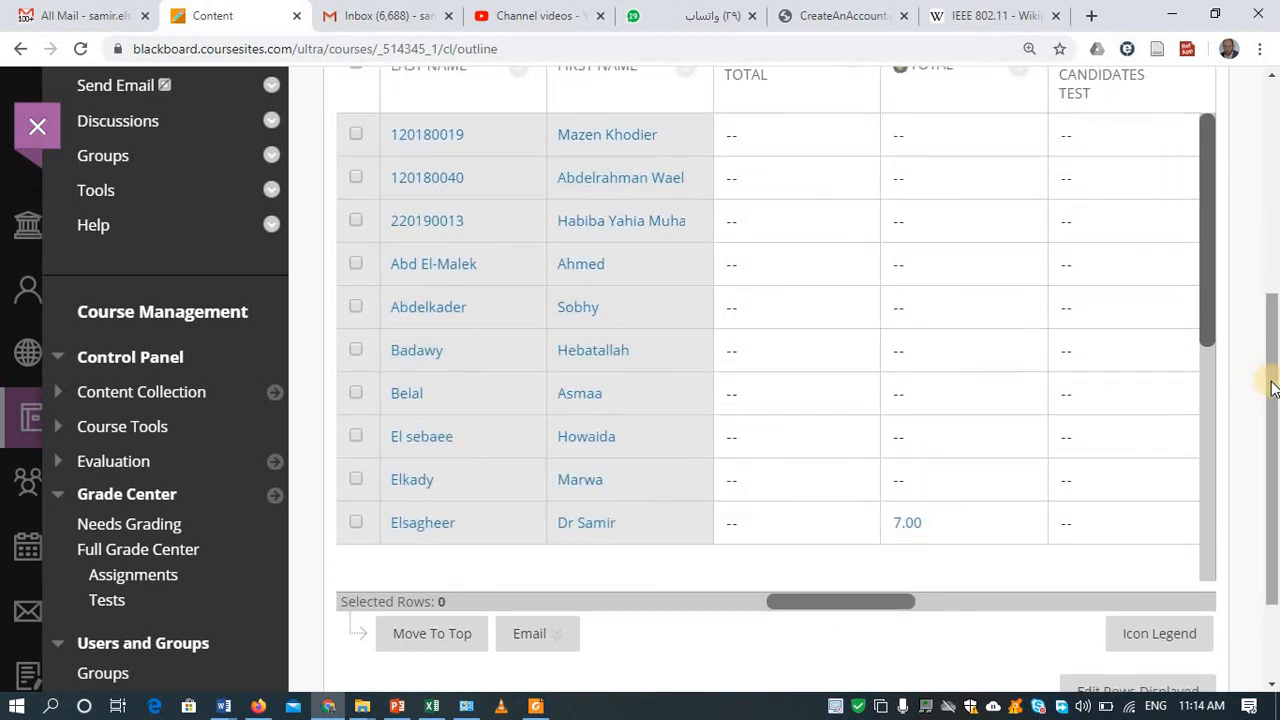
{"action": "left_click_drag", "start_coordinate": [1268, 394], "coordinate": [1262, 337]}
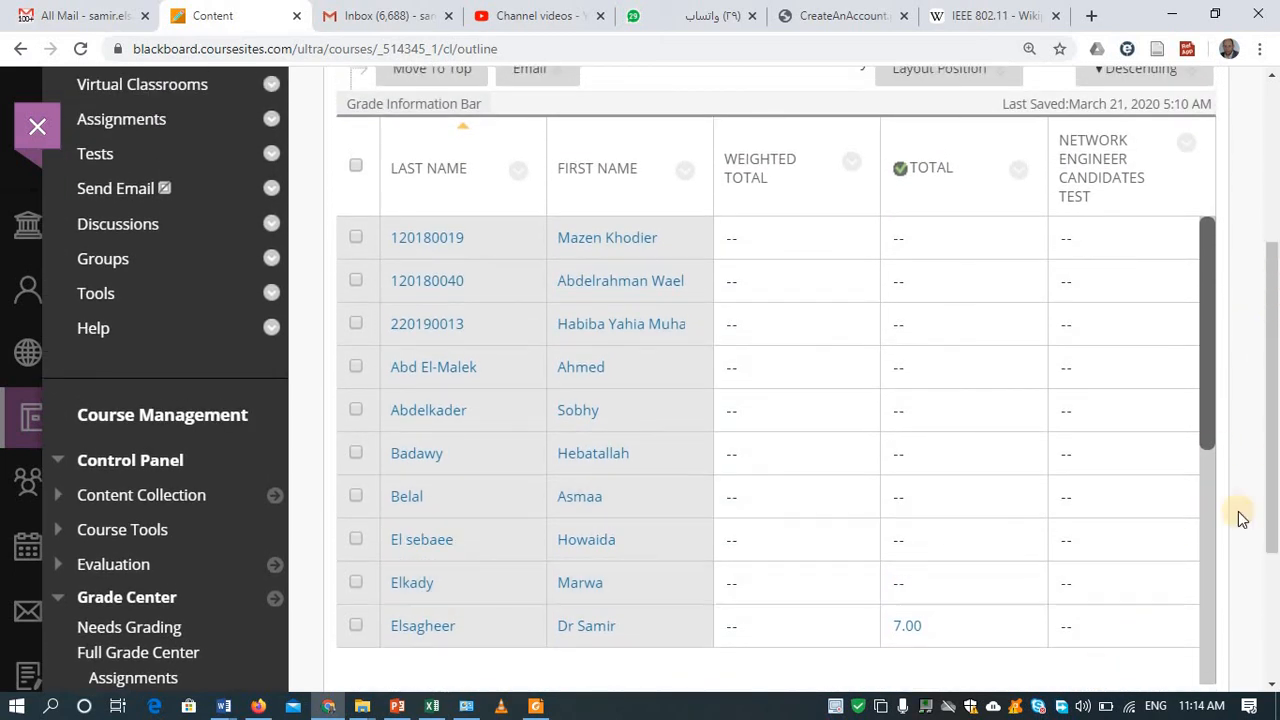
{"action": "left_click_drag", "start_coordinate": [1272, 452], "coordinate": [1274, 471]}
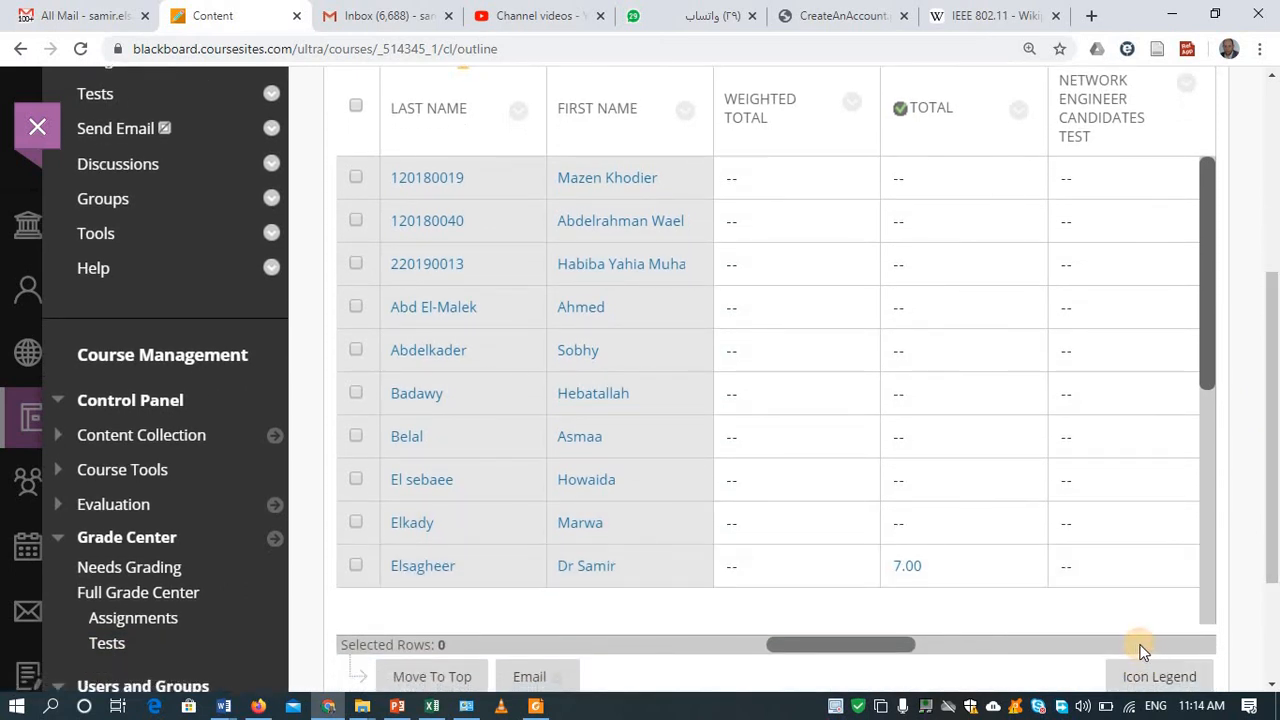
{"action": "left_click_drag", "start_coordinate": [831, 642], "coordinate": [950, 642]}
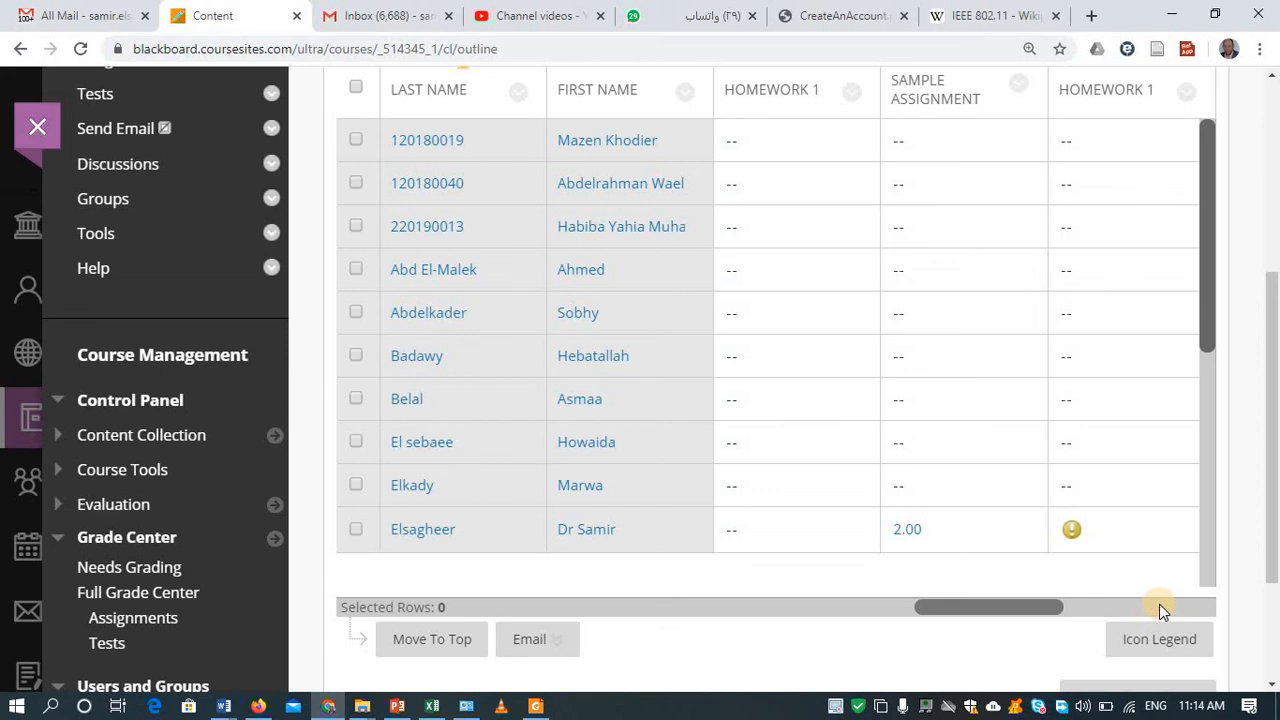
{"action": "left_click_drag", "start_coordinate": [1054, 606], "coordinate": [1178, 605]}
{"action": "left_click", "coordinate": [1186, 608]}
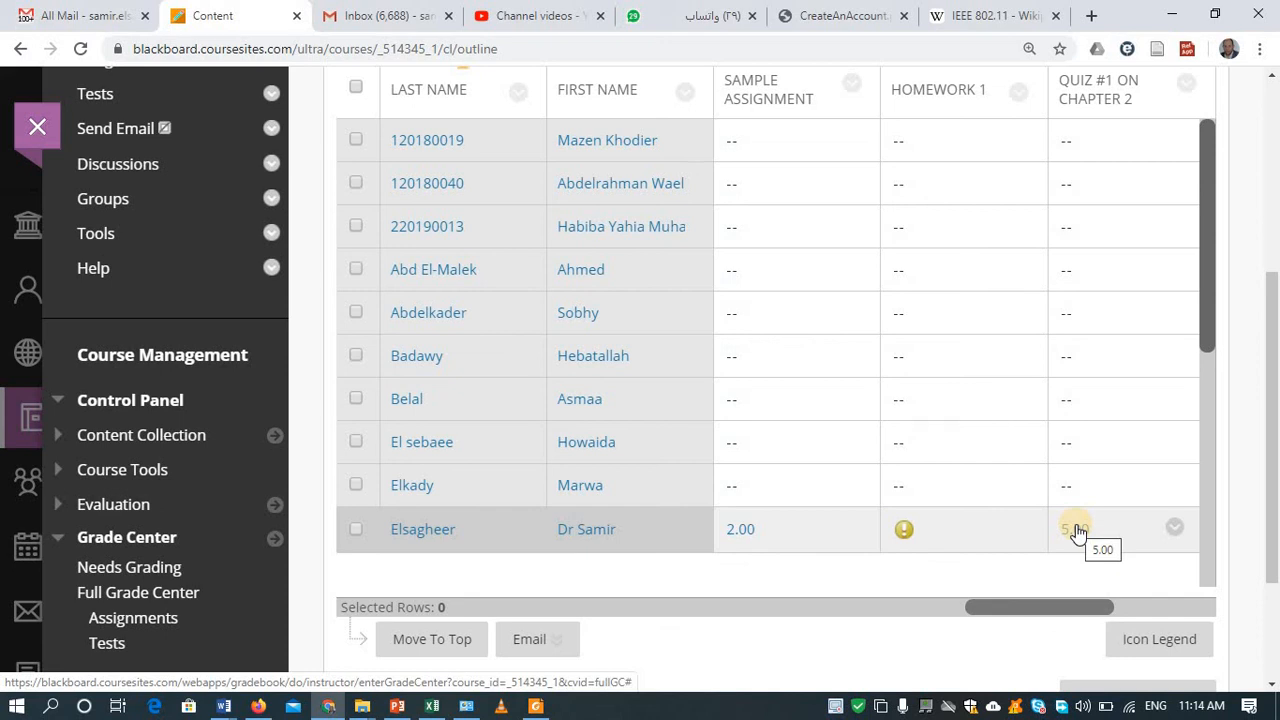
{"action": "left_click", "coordinate": [259, 706]}
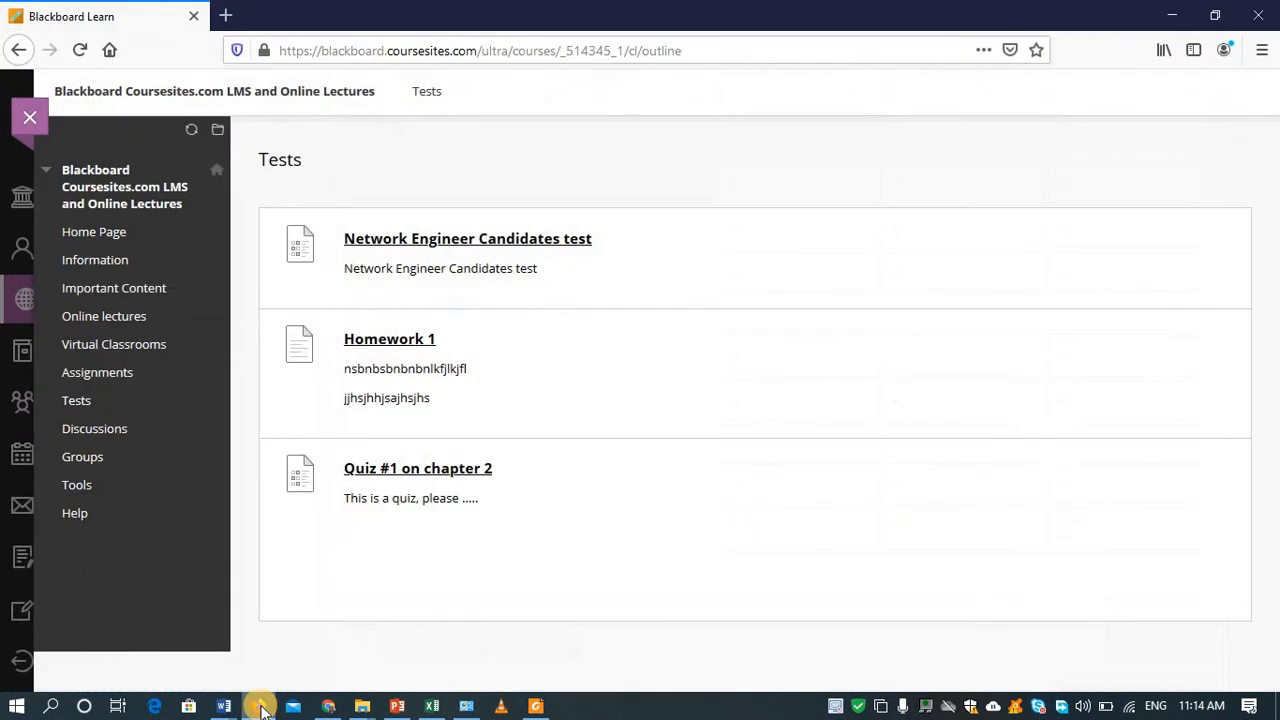
Step: Open Quiz #1 on chapter 2 from Tests to view its 20-minute timed-test instructions
{"action": "left_click", "coordinate": [97, 405]}
{"action": "left_click", "coordinate": [458, 470]}
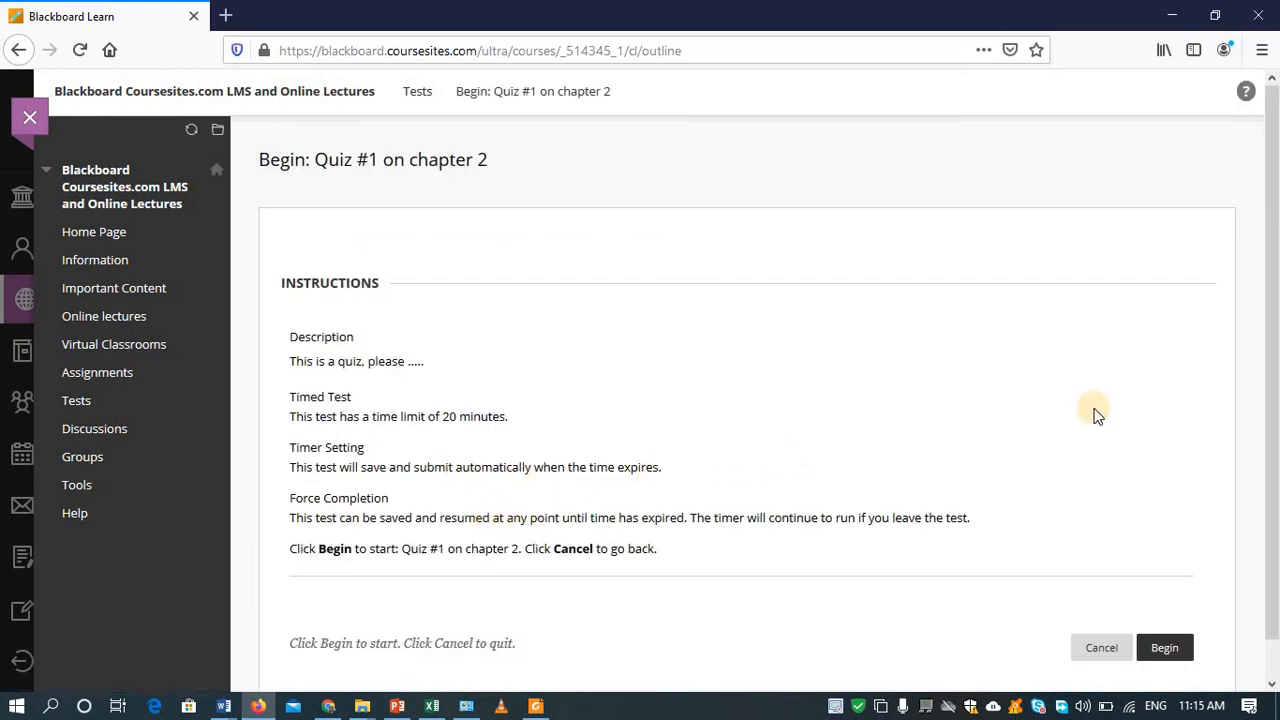
{"action": "scroll", "coordinate": [1272, 305], "scroll_direction": "down", "scroll_amount": 1}
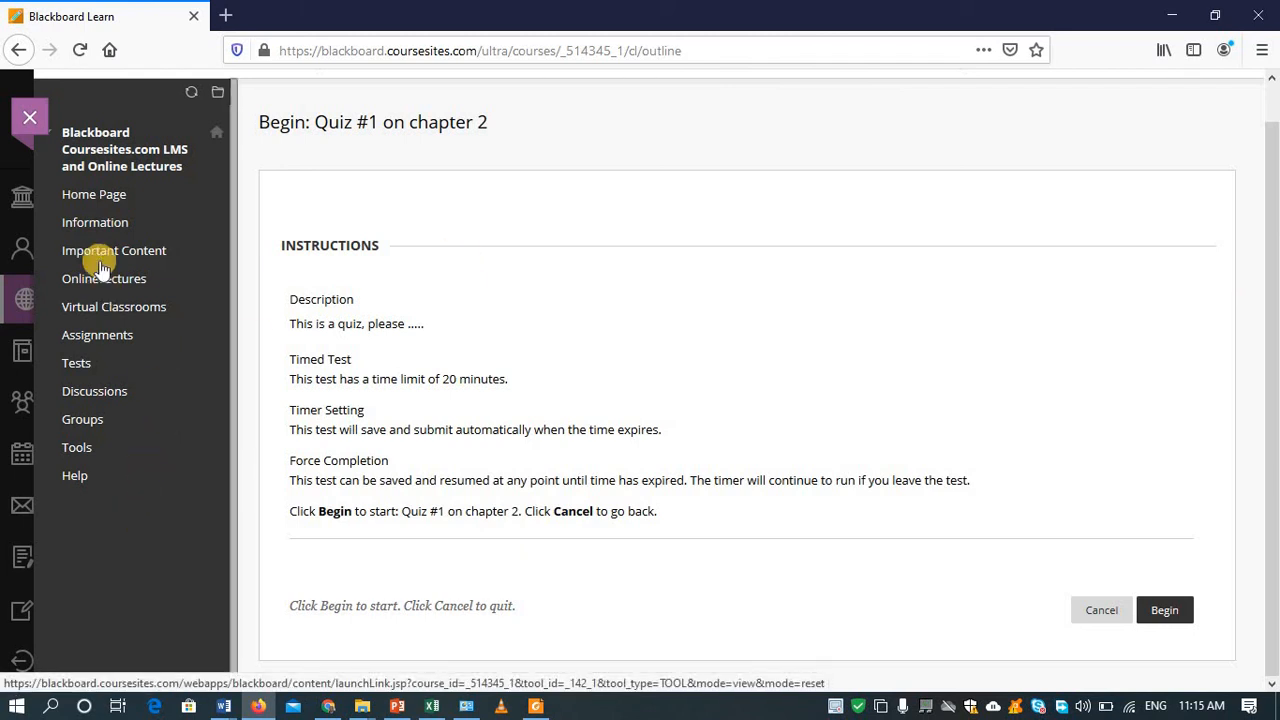
Step: Leave the course and open Grades, showing Quiz #1 at 5/9 and Sample Assignment at 2/10
{"action": "left_click", "coordinate": [44, 115]}
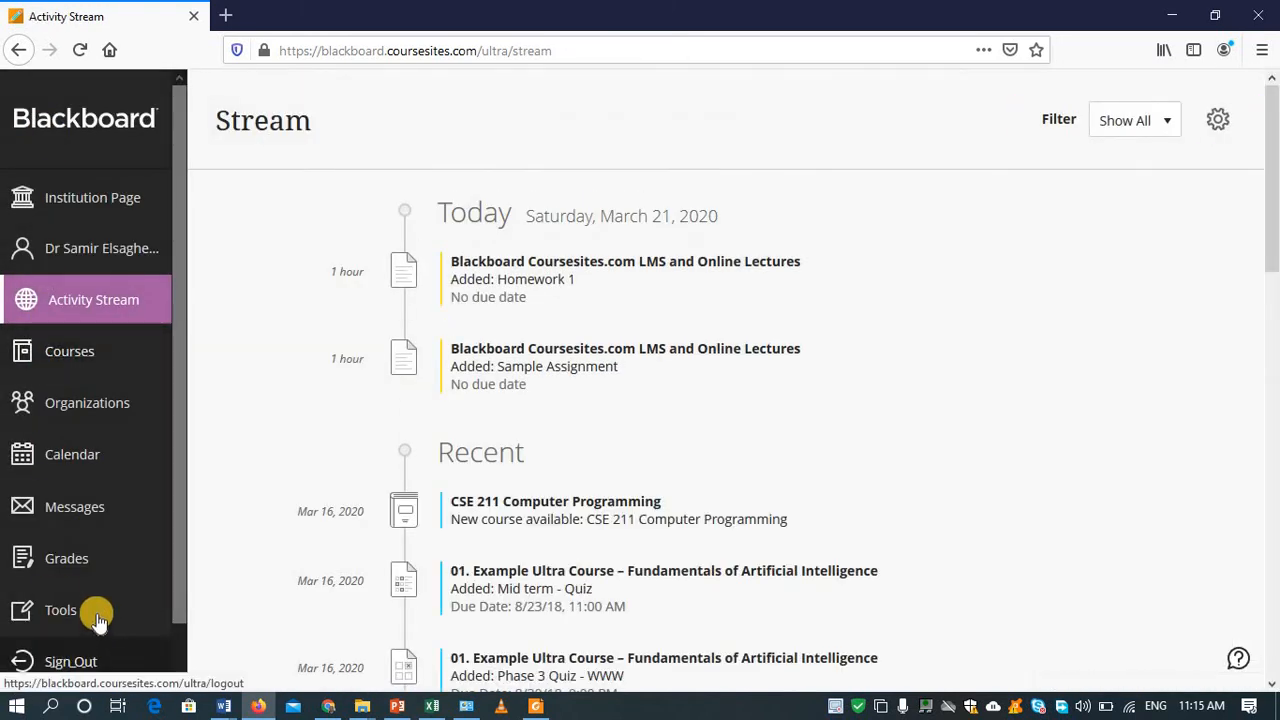
{"action": "left_click", "coordinate": [64, 566]}
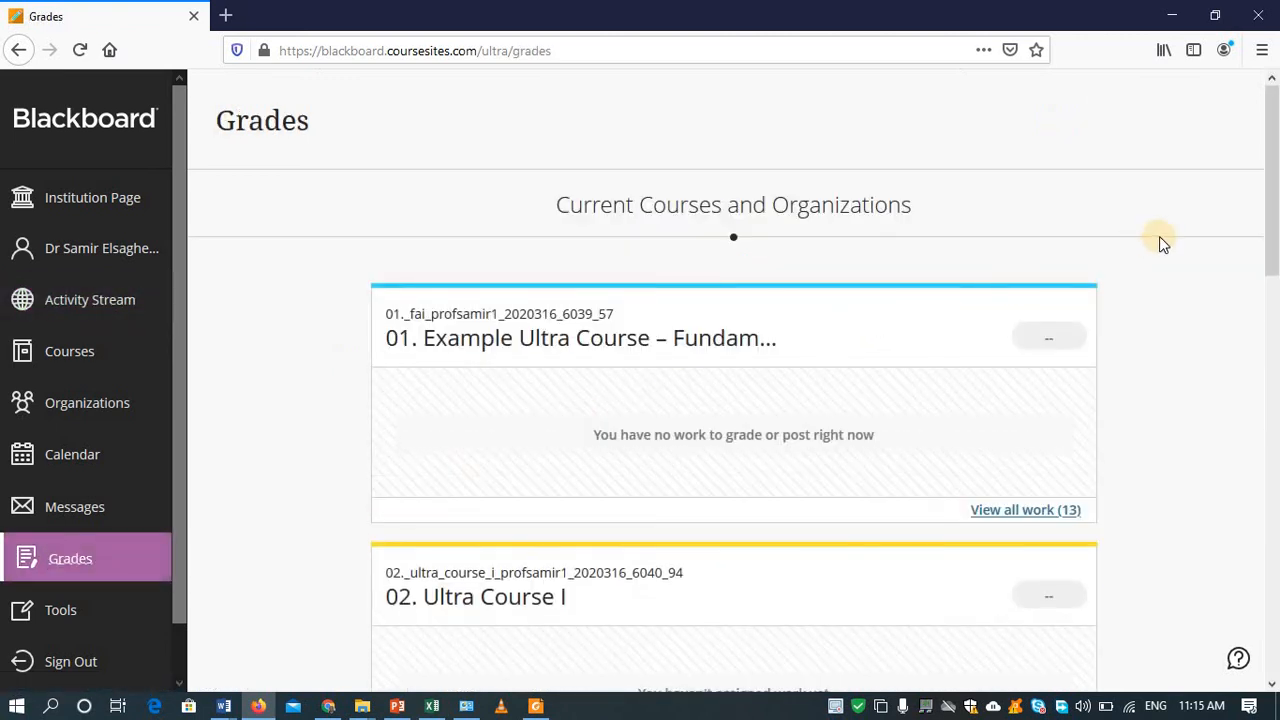
{"action": "left_click_drag", "start_coordinate": [1272, 165], "coordinate": [1246, 712]}
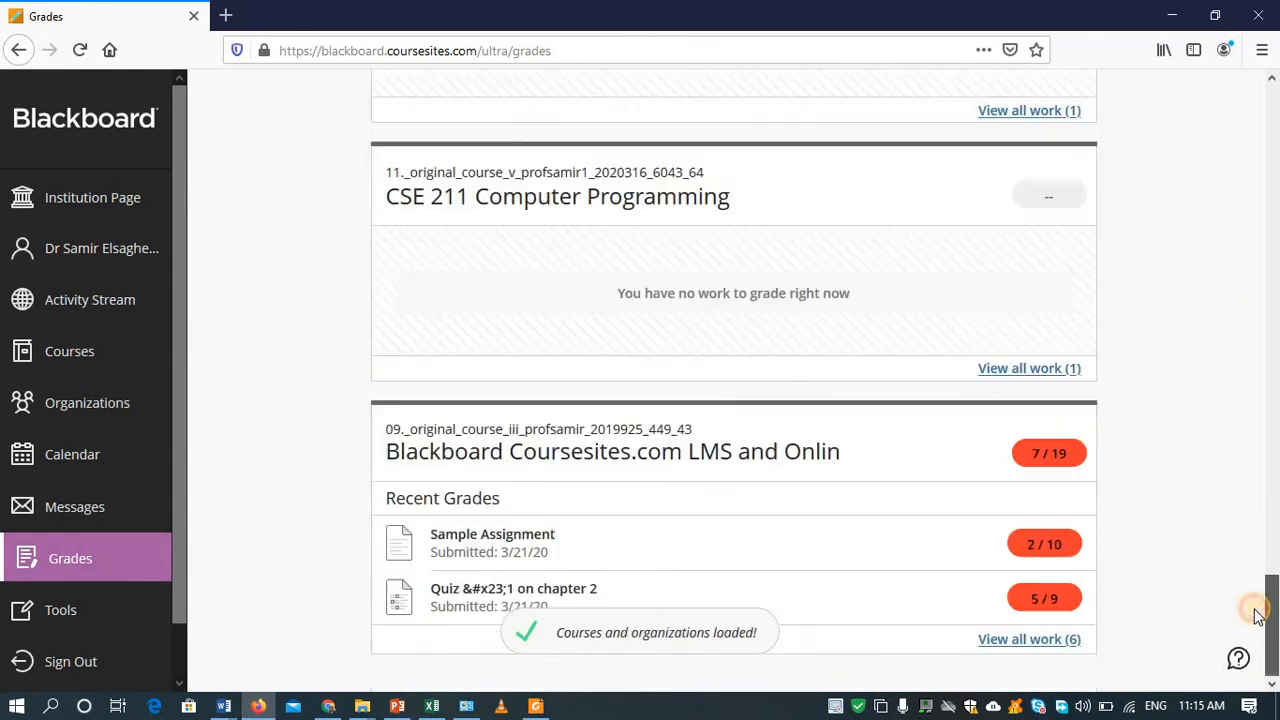